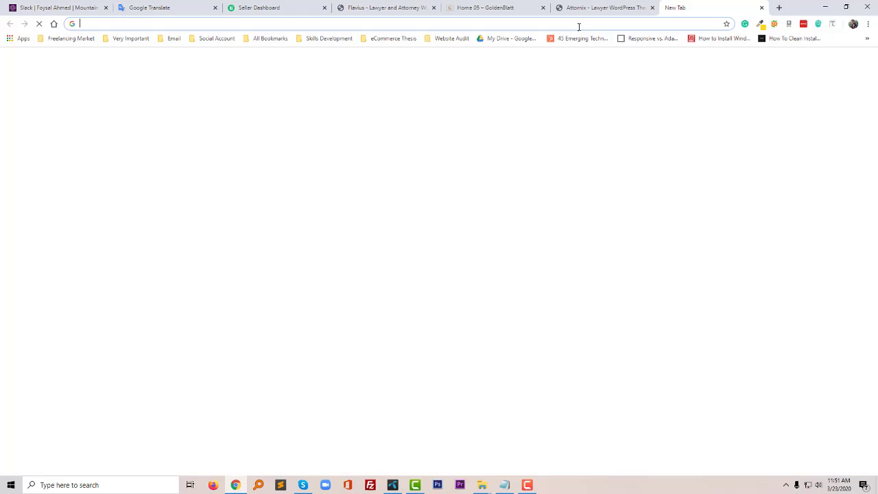
text(https://project.foysalitacademy.com/)
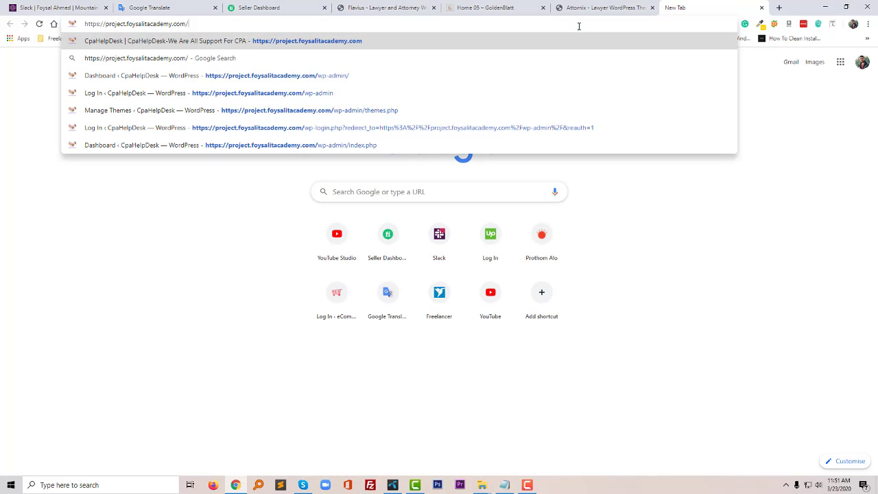
key(Down)
key(Down)
key(Down)
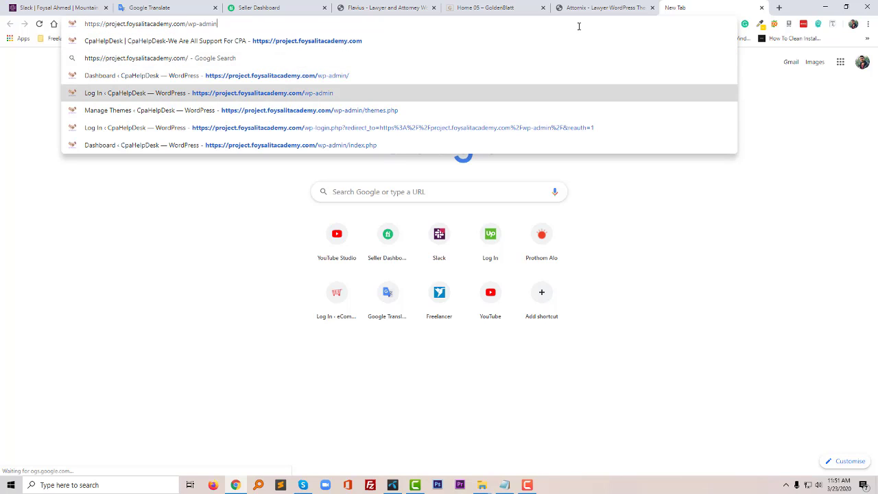
key(Up)
key(Return)
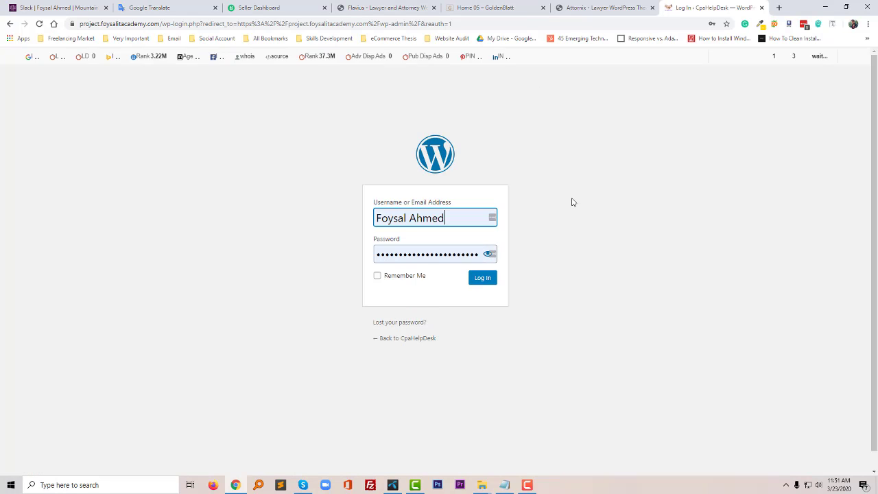
Try to log in with a shortened version of the prefilled username
key(BackSpace)
key(BackSpace)
key(BackSpace)
key(BackSpace)
key(BackSpace)
key(BackSpace)
click(489, 280)
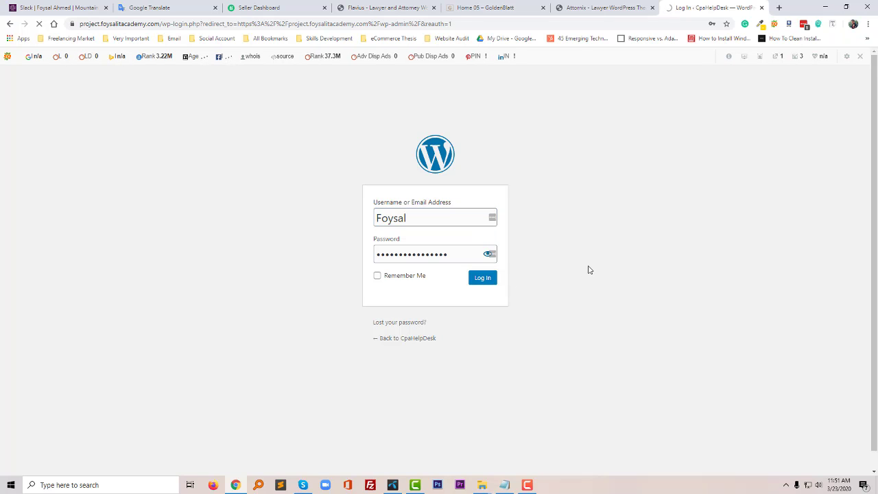
key(BackSpace)
key(BackSpace)
key(BackSpace)
key(BackSpace)
key(BackSpace)
key(BackSpace)
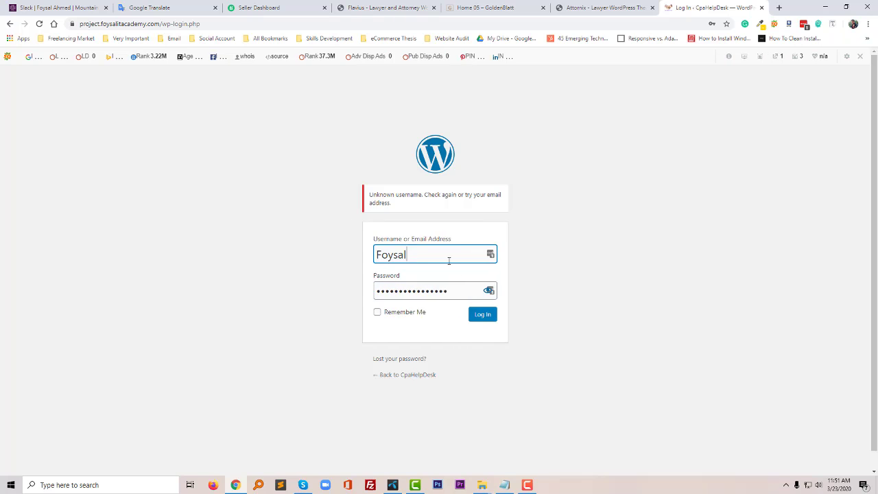
Fill in the saved username and account password on the login form and log in
click(448, 258)
click(451, 276)
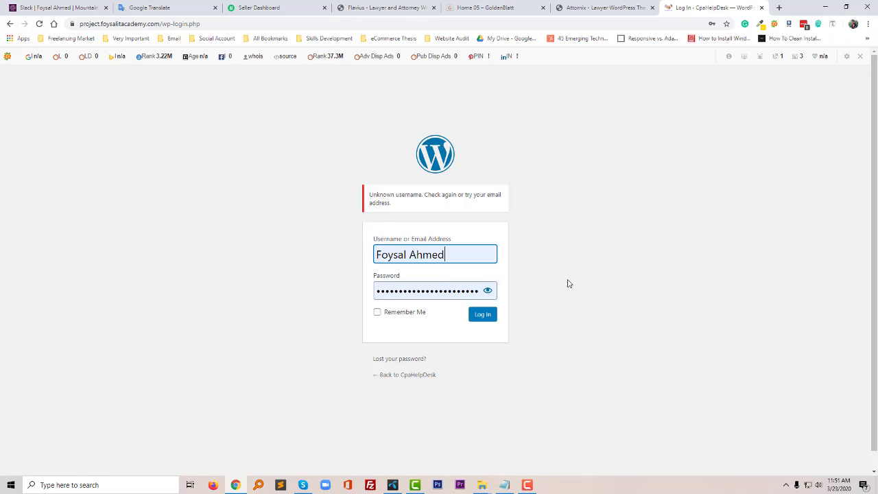
click(486, 315)
Look over the home pages of the Attornix and Flavius lawyer theme previews
click(780, 7)
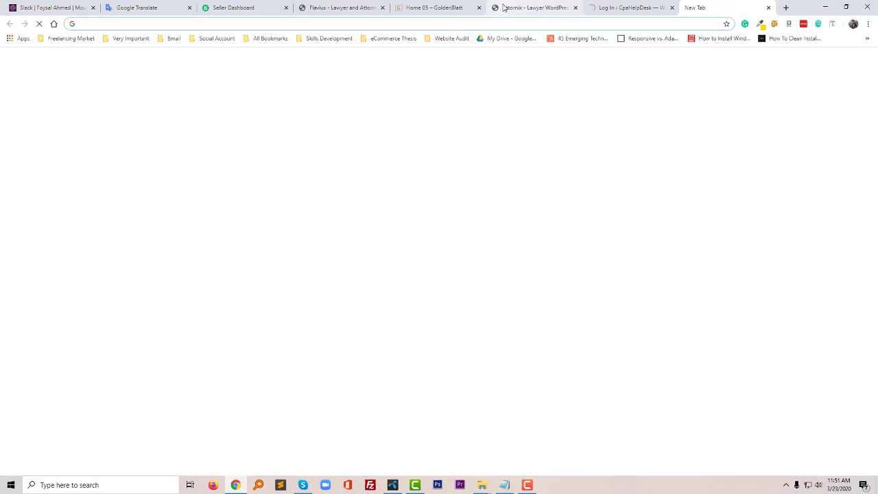
click(506, 7)
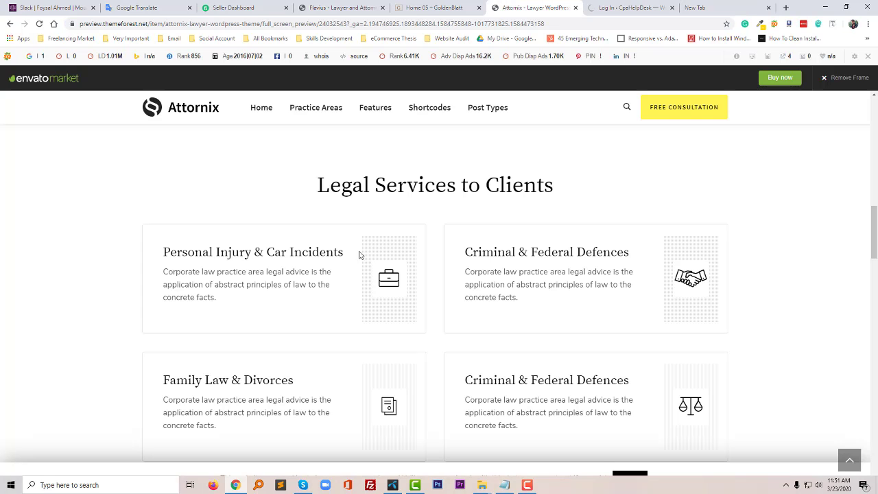
scroll(396, 216, up, 10)
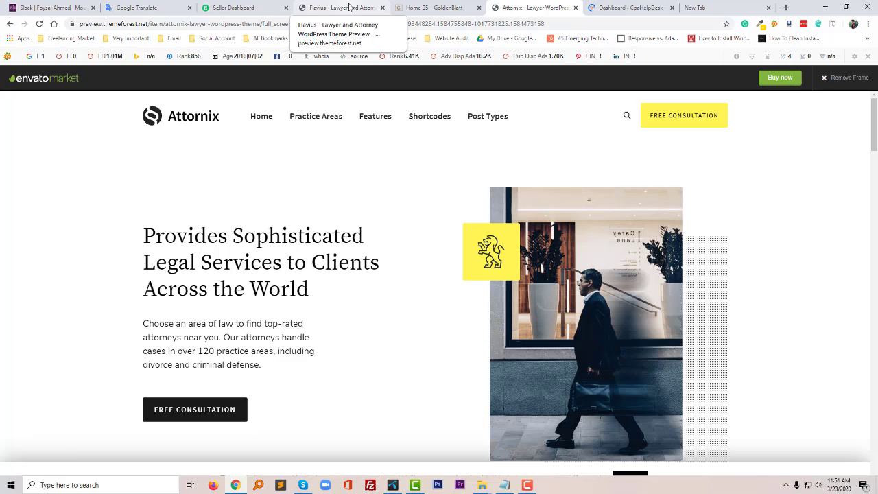
click(350, 6)
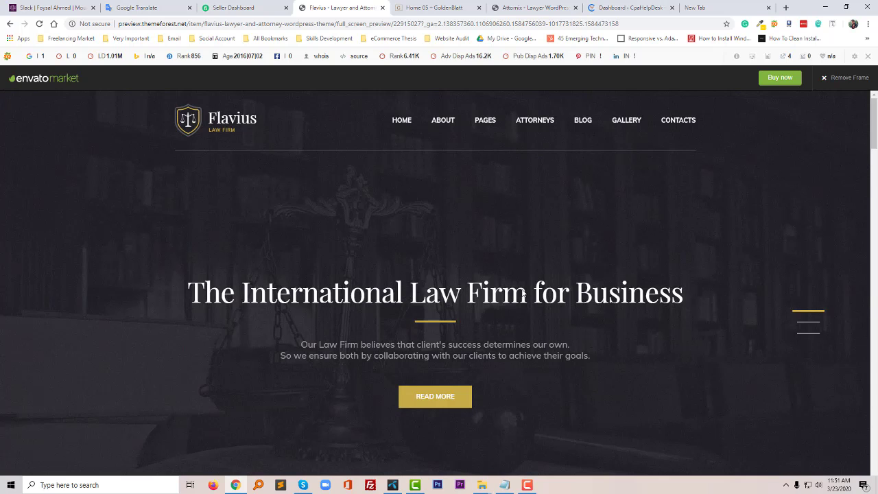
scroll(527, 302, down, 5)
scroll(455, 310, up, 5)
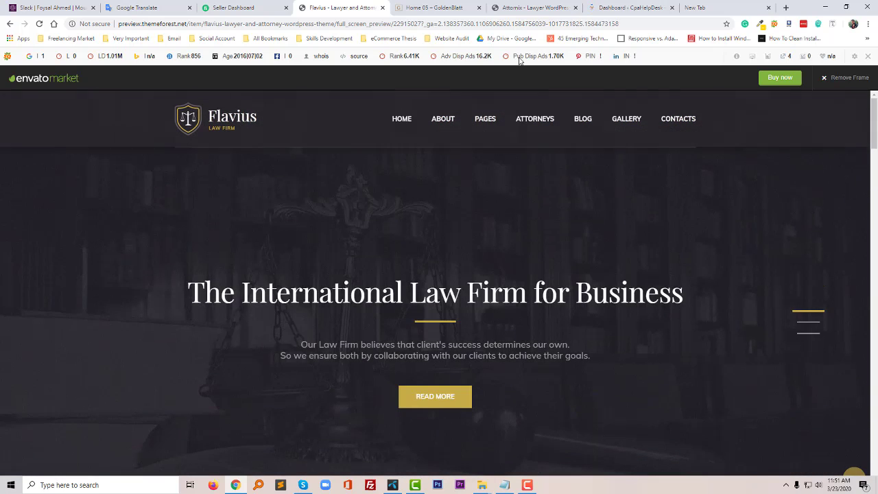
Return to the site dashboard, decline saving the login in LastPass, and open the Site Identity settings of the theme customizer
click(628, 8)
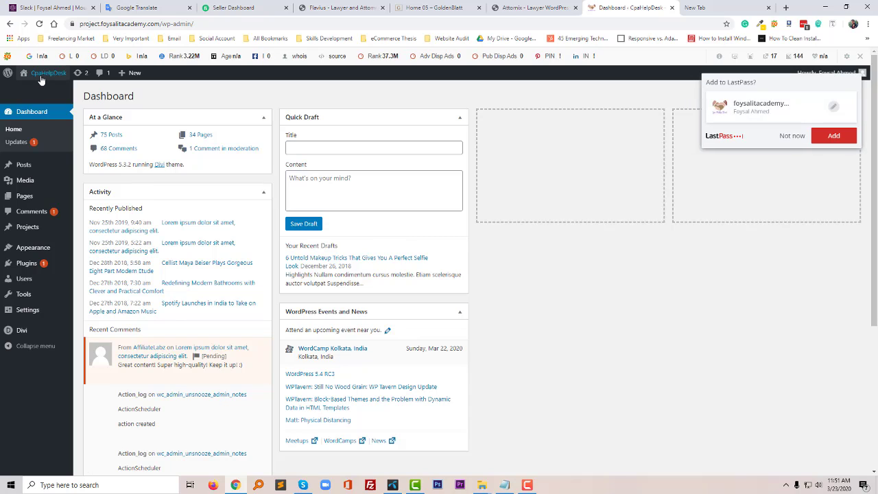
click(791, 135)
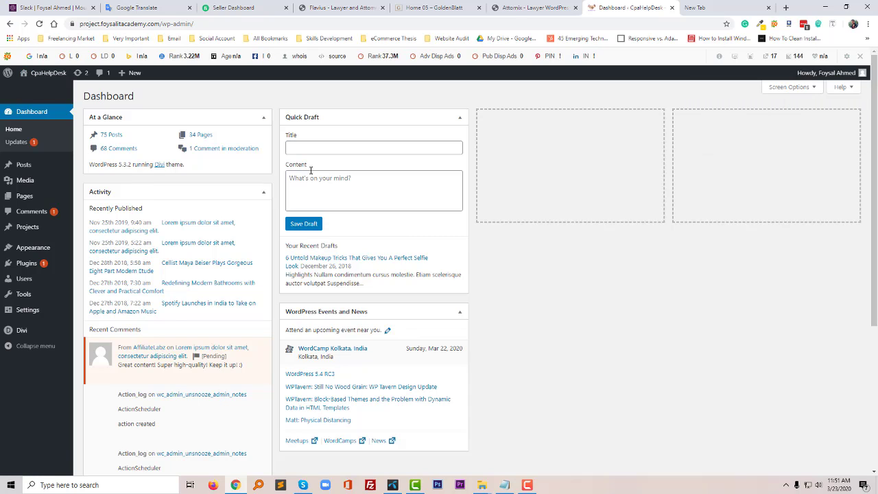
mouse_move(38, 247)
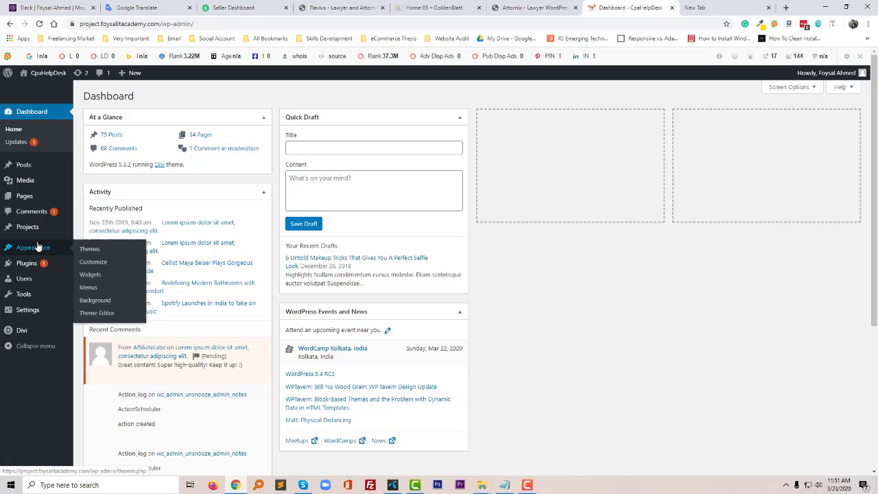
click(96, 265)
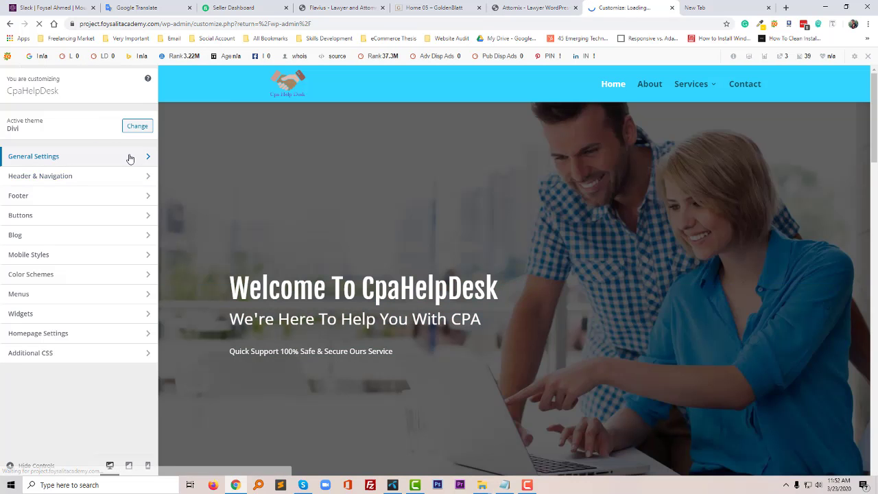
click(118, 156)
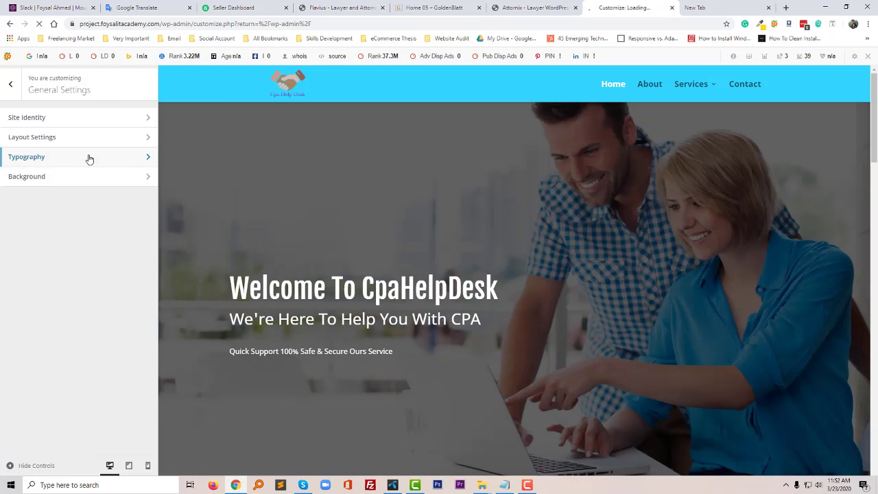
click(78, 119)
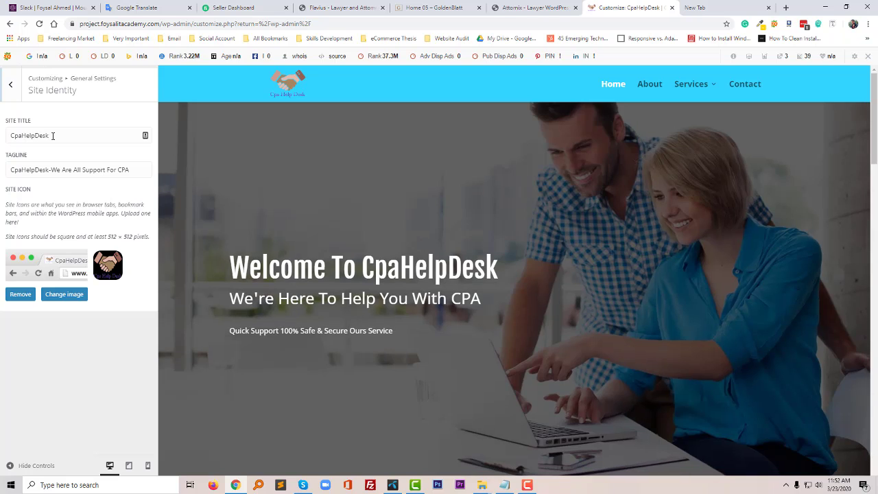
Set the site title to "Lawyer and Attorney" and the tagline to "WordPress Website Design for Lawyer"
double_click(53, 136)
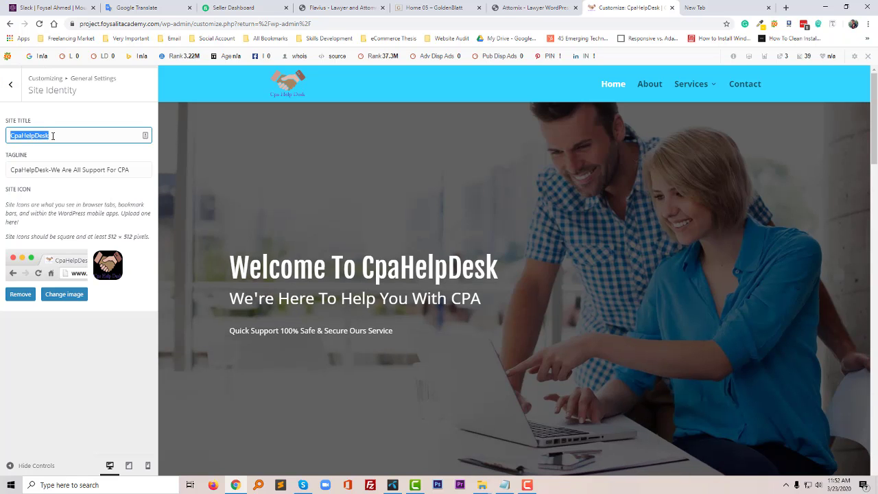
text(Lawyer and Attorney)
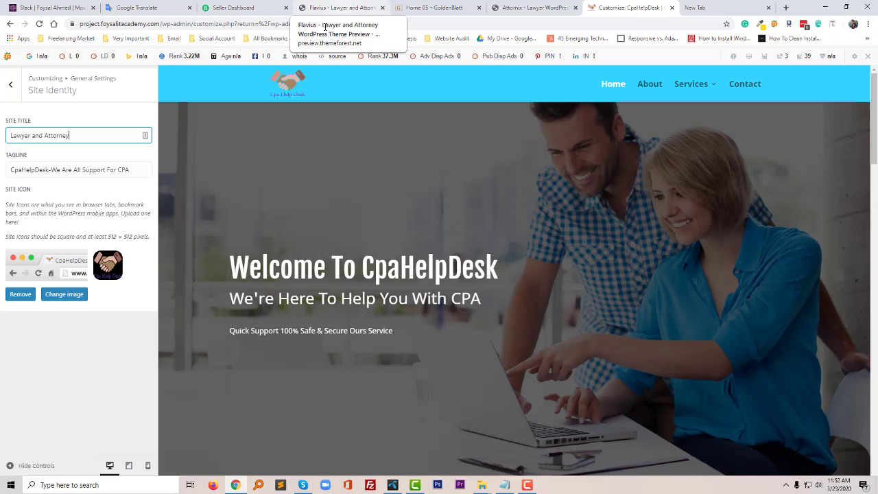
triple_click(94, 172)
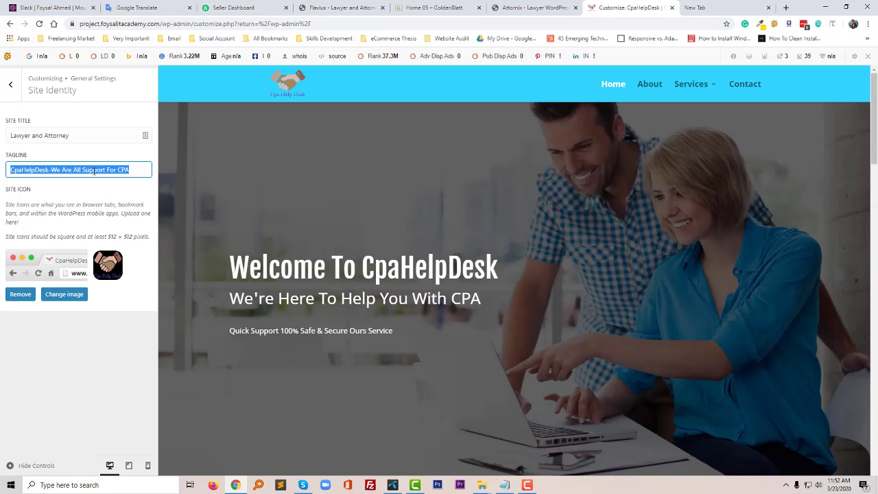
key(BackSpace)
text(Wor)
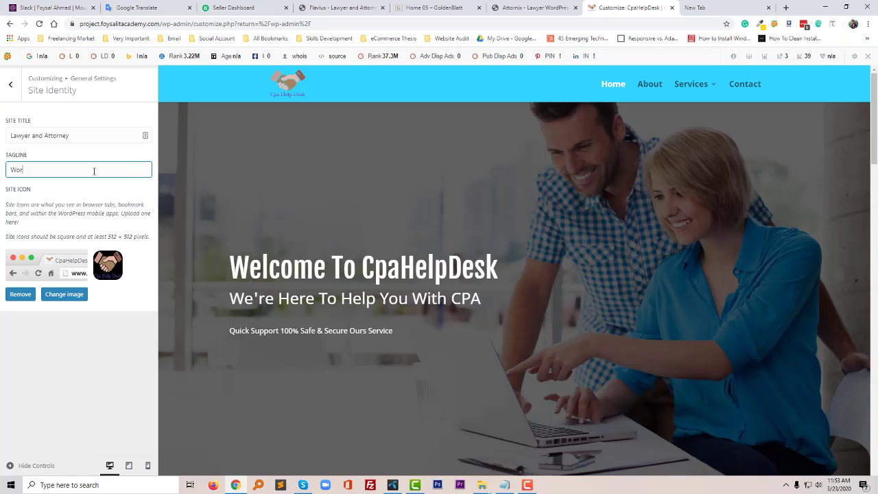
text(dPress Theme)
double_click(26, 136)
key(ctrl+c)
click(101, 169)
key(ctrl+v)
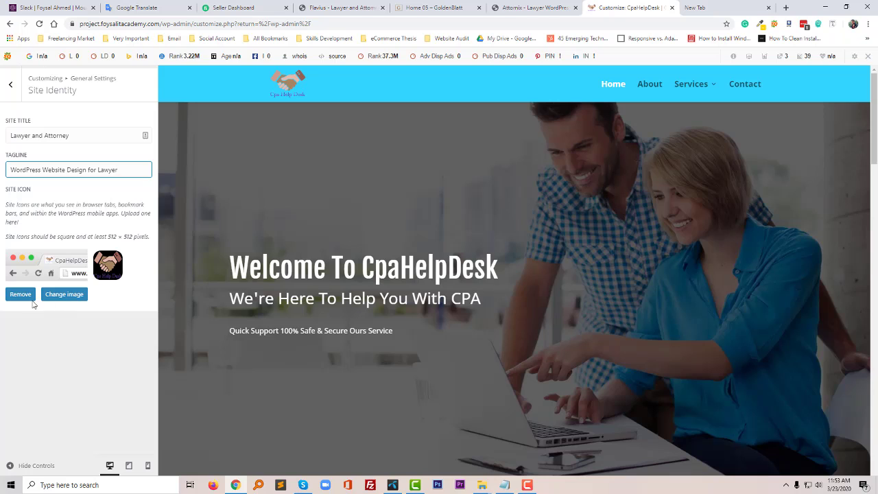
Hide the SEO toolbar covering the customizer header and publish the site identity changes
click(868, 56)
click(725, 94)
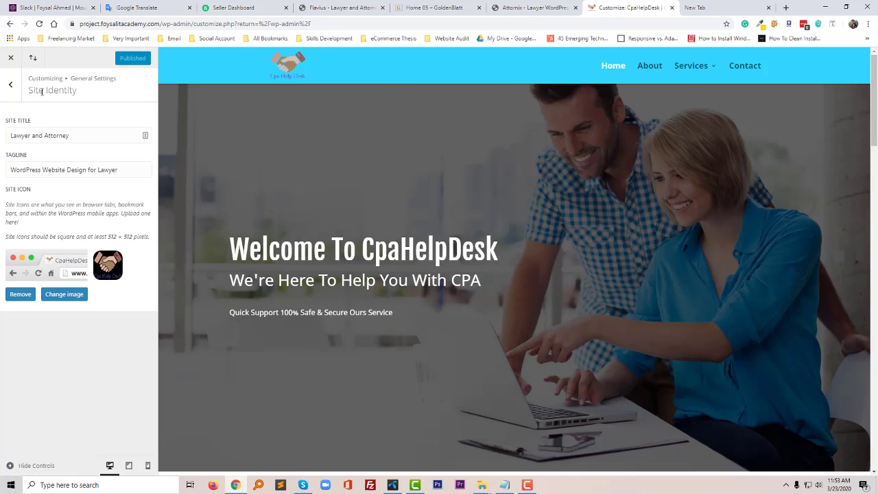
Leave the Site Identity settings and close the customizer to return to the dashboard
click(12, 89)
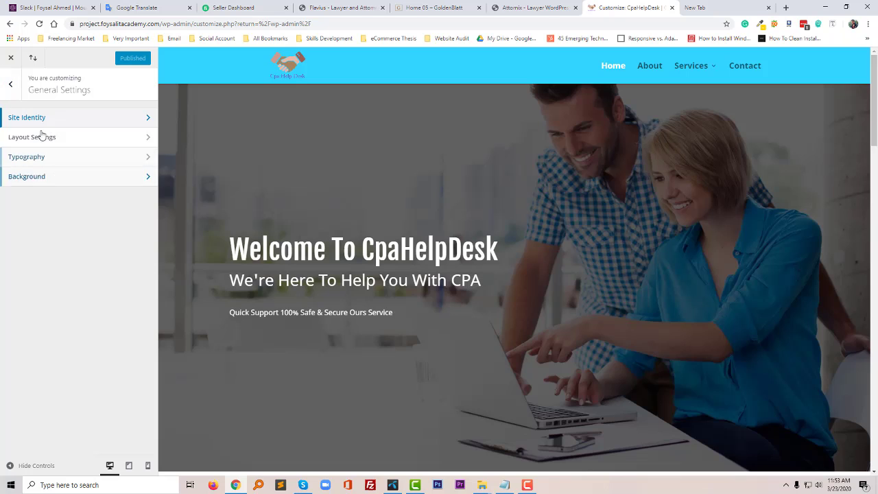
click(15, 96)
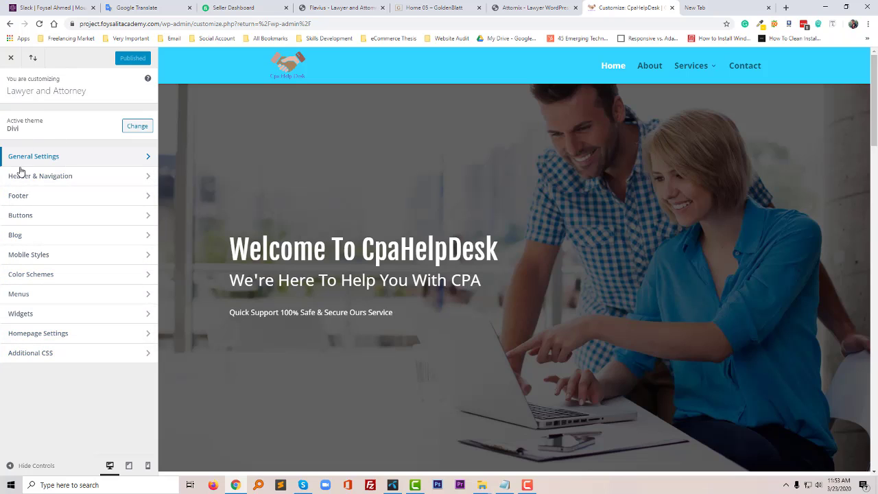
click(14, 63)
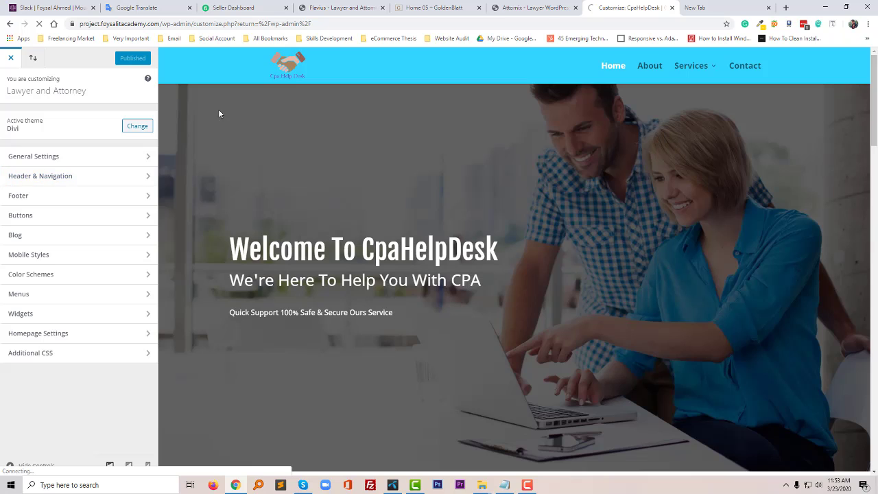
click(160, 23)
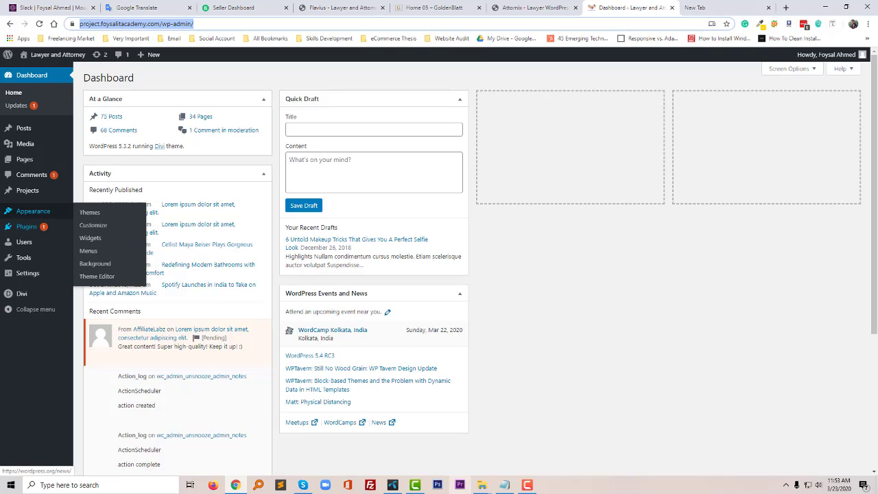
click(527, 485)
click(812, 453)
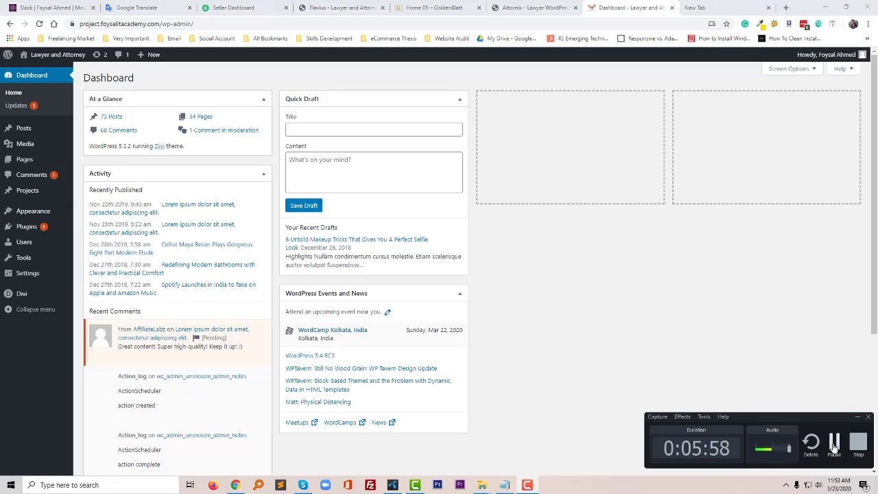
Search the available new themes for "Elementor", and install and activate the Hello Elementor theme
mouse_move(38, 219)
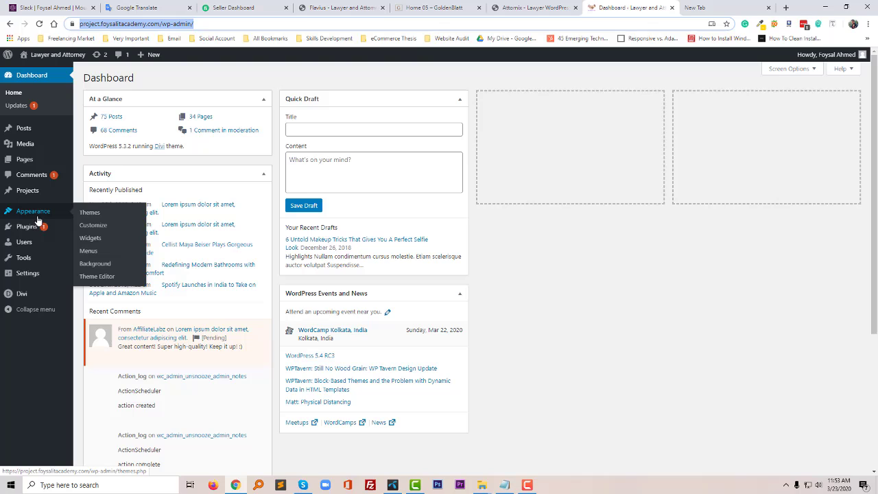
click(89, 214)
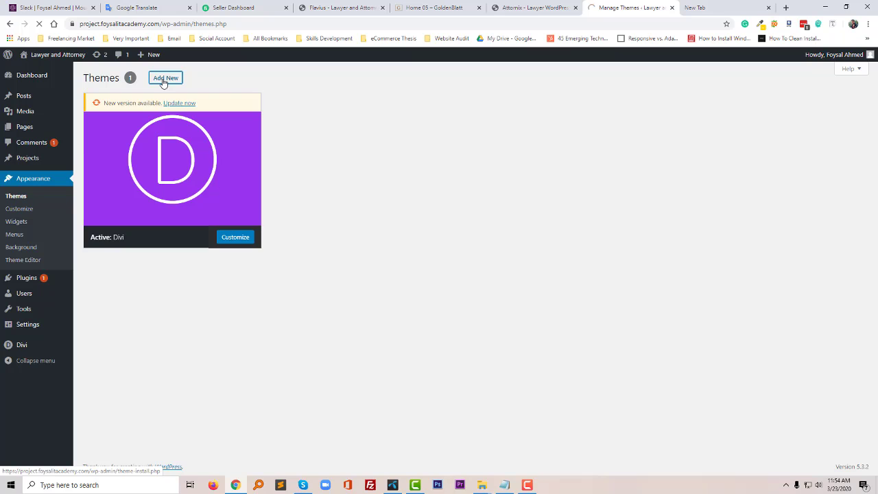
click(165, 78)
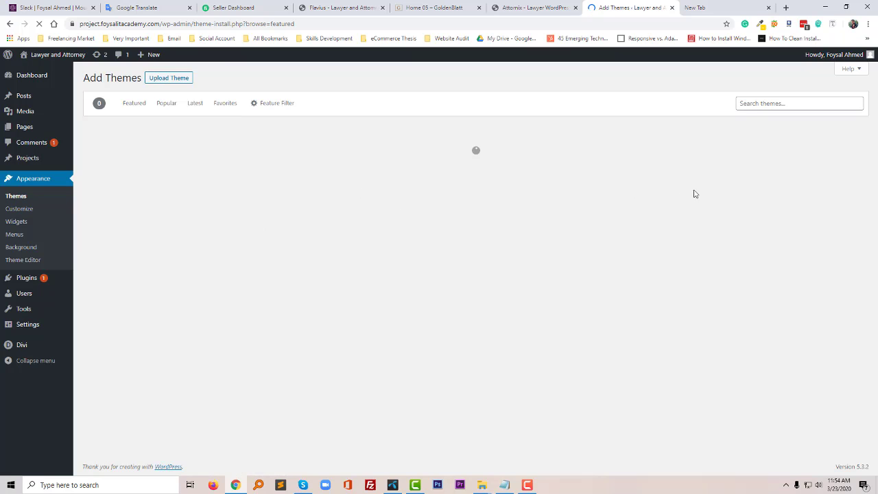
click(757, 104)
text(Elementor)
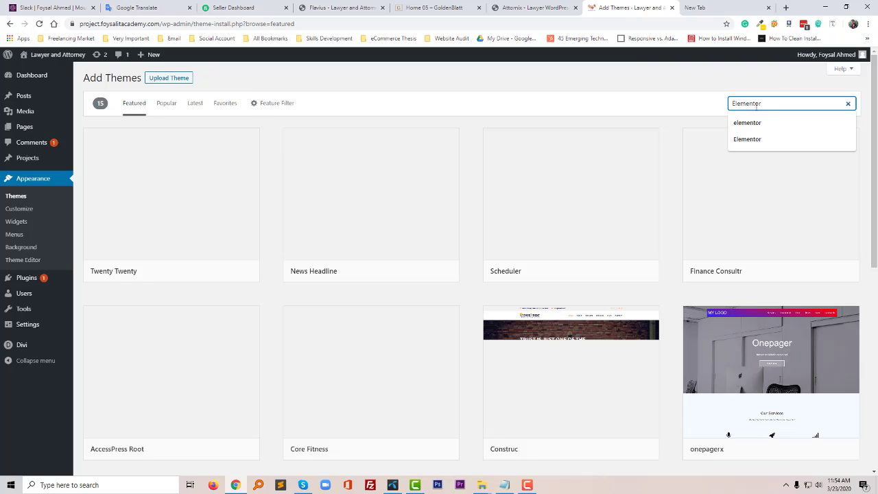
key(Return)
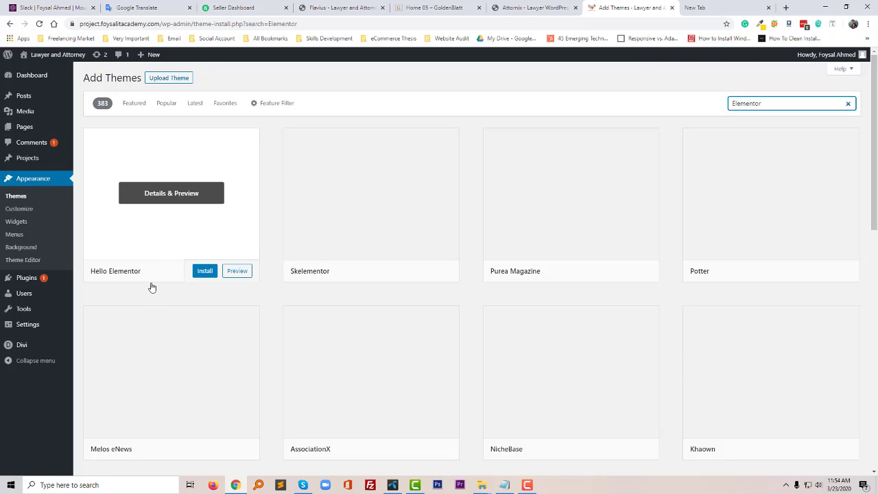
click(199, 274)
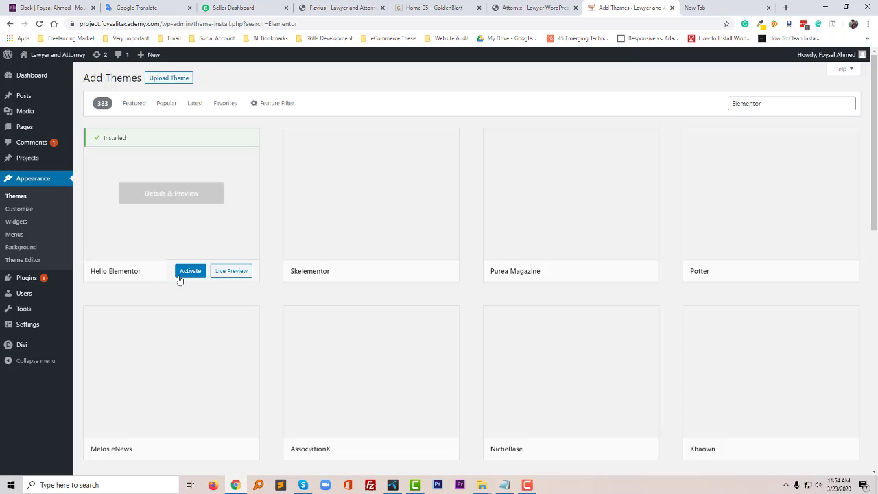
click(189, 273)
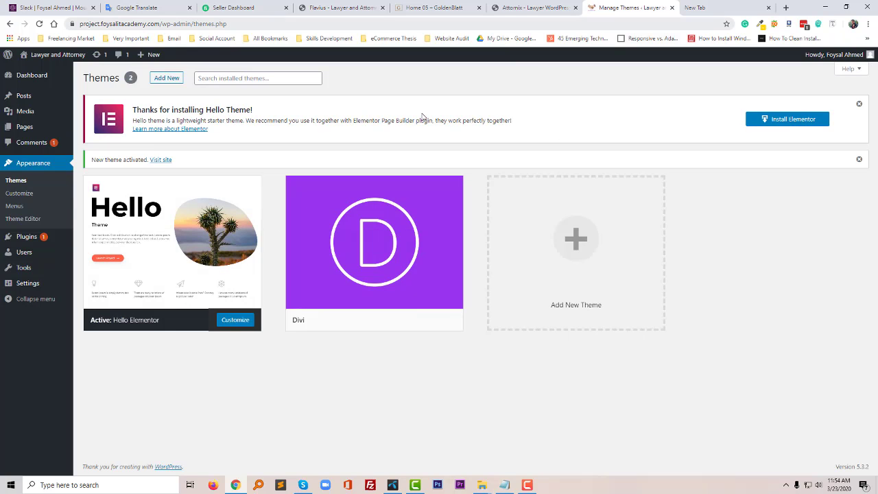
Open the live site in a new tab, close the spare blank tab, and review the homepage under the new theme
mouse_move(43, 57)
middle_click(37, 71)
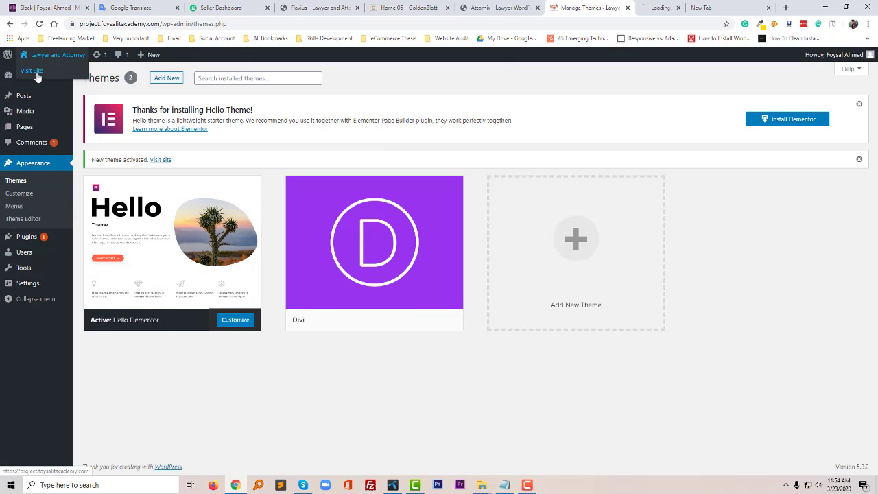
click(768, 7)
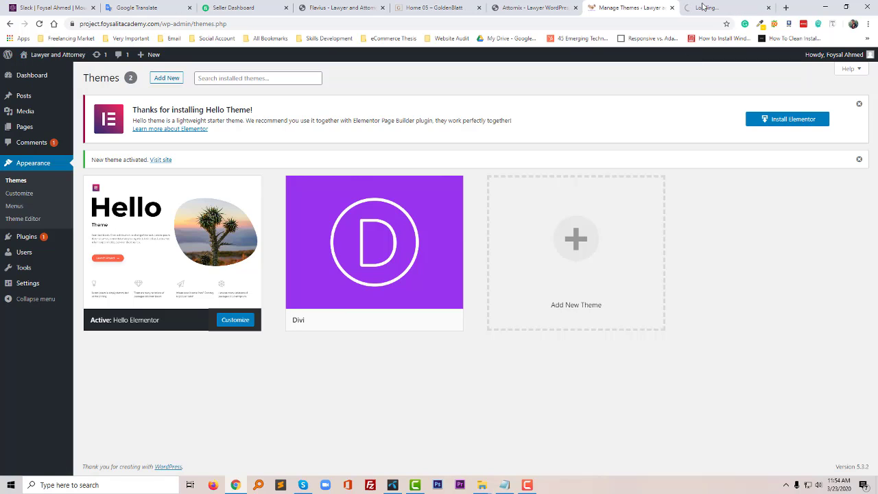
click(727, 8)
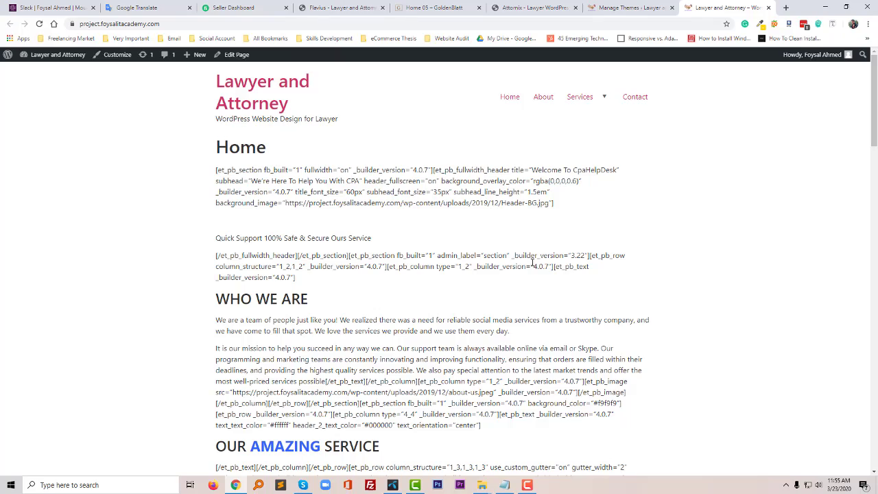
scroll(533, 263, down, 12)
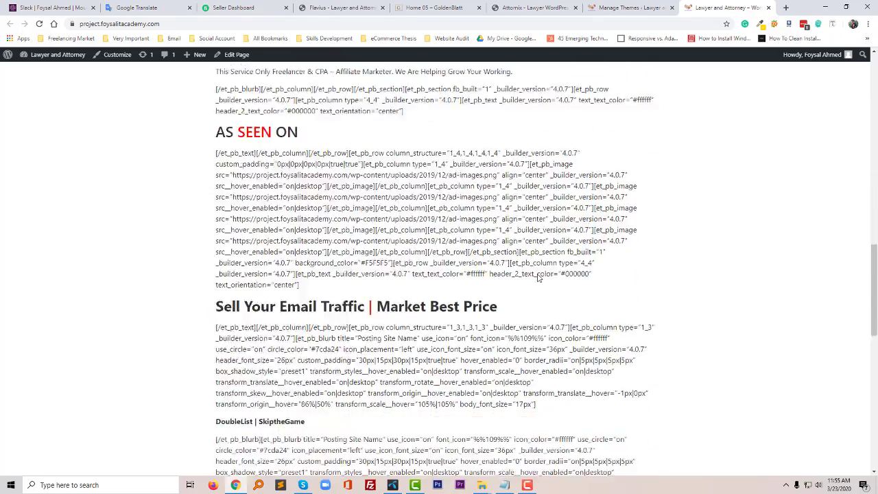
scroll(539, 277, down, 12)
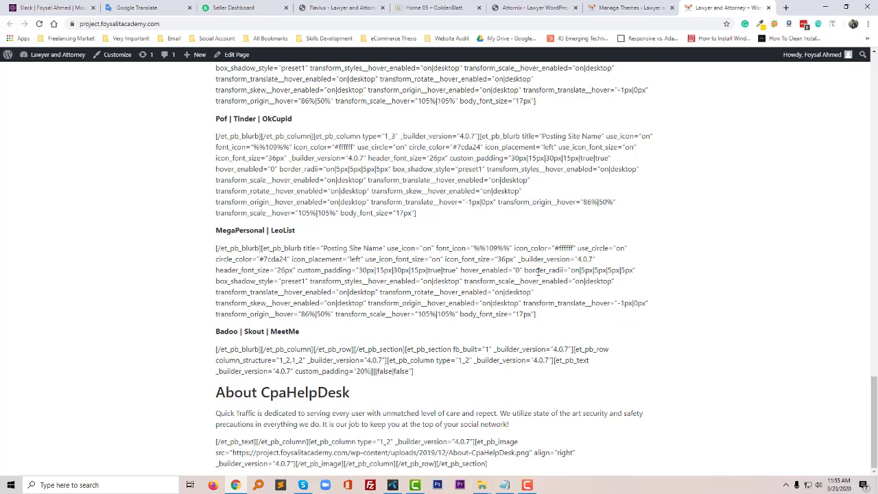
click(623, 8)
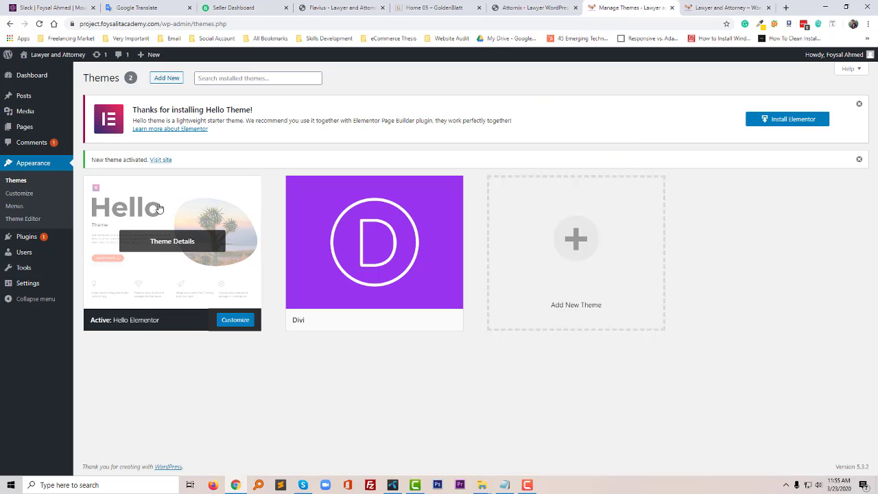
Search the available new plugins for "elementor" and install Elementor Page Builder
mouse_move(195, 225)
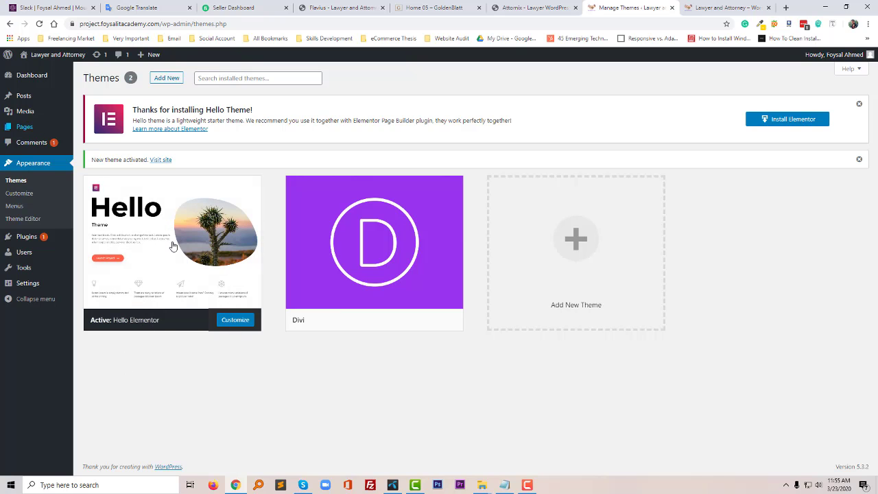
mouse_move(53, 240)
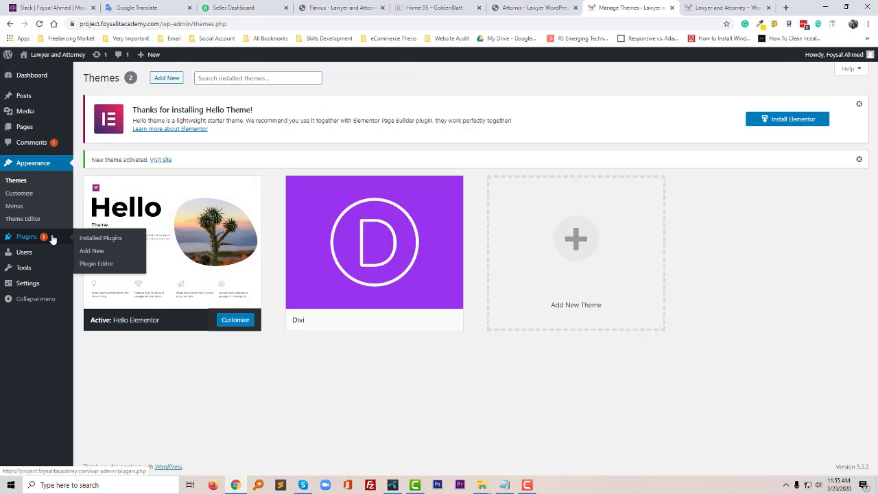
click(98, 251)
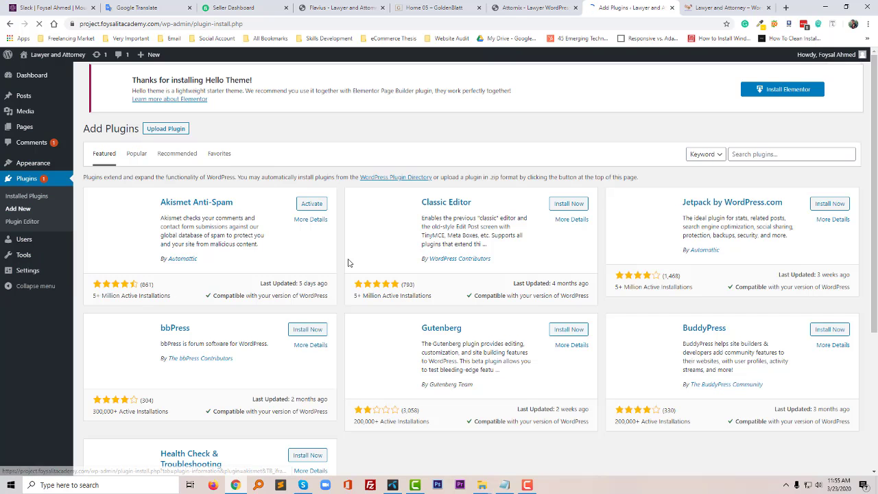
click(748, 156)
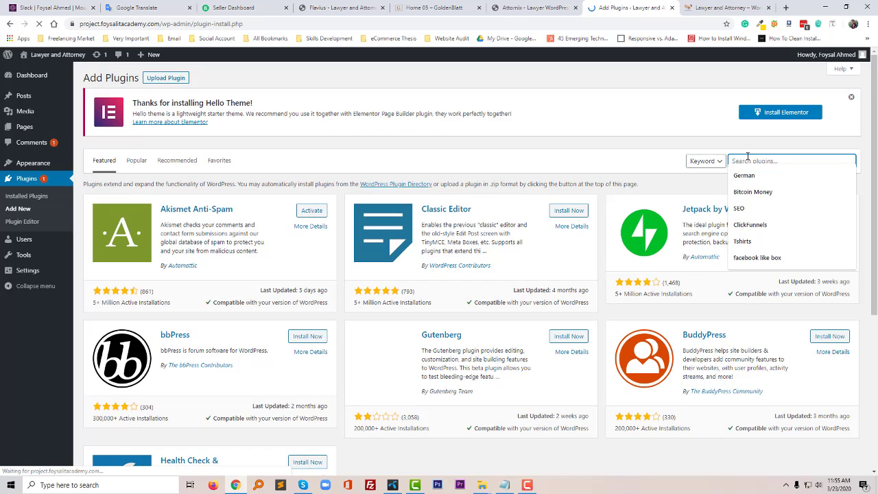
text(Ele)
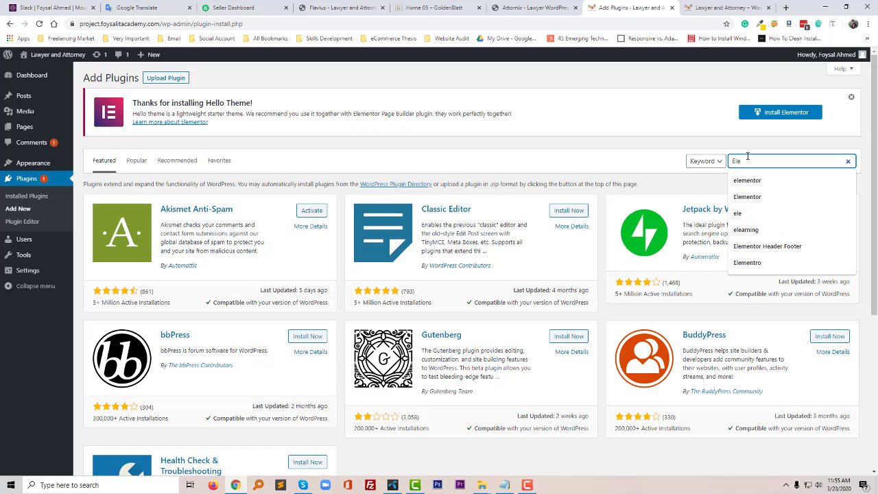
key(Down)
key(Return)
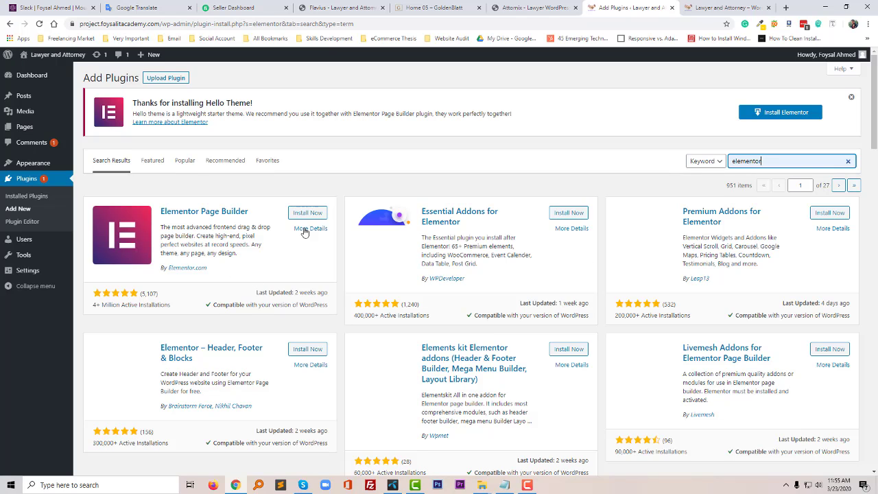
click(308, 212)
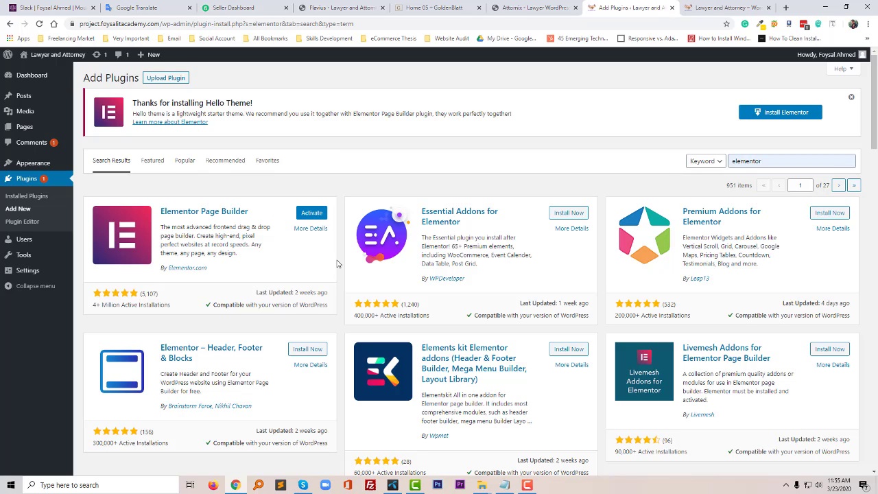
Install the Elements kit Elementor addons plugin, and activate both Elementor and ElementsKit Lite
scroll(337, 264, down, 1)
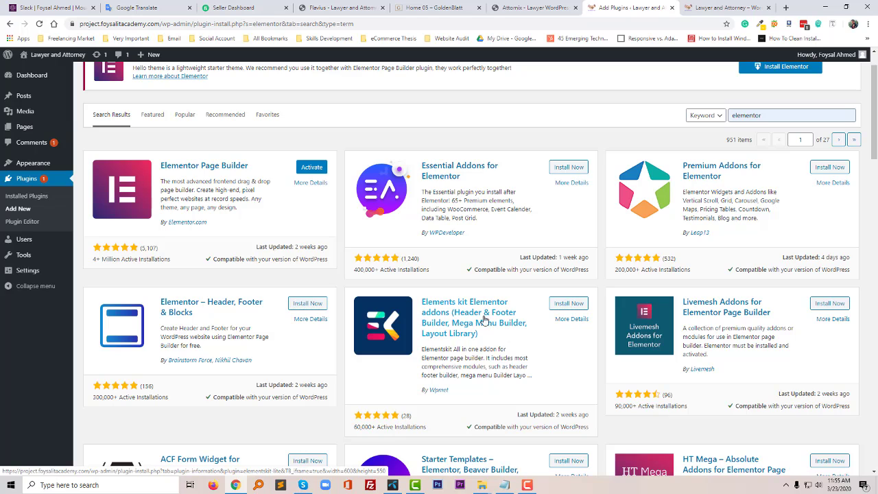
click(568, 304)
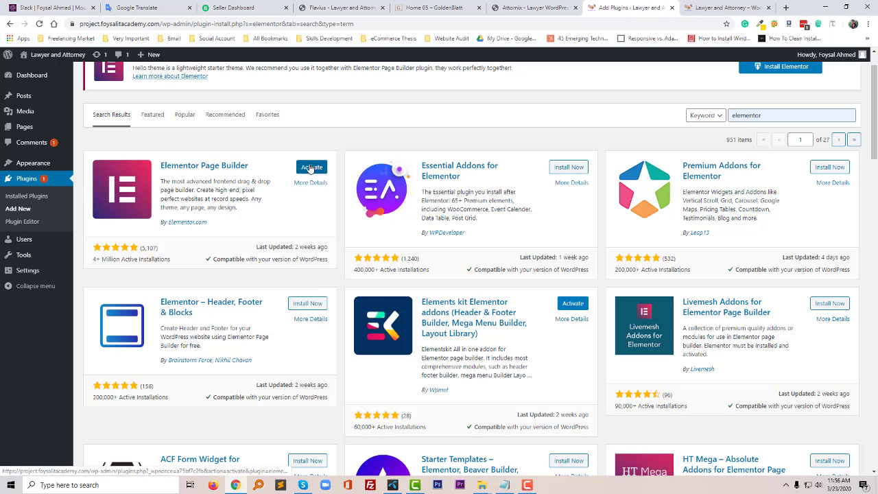
click(308, 169)
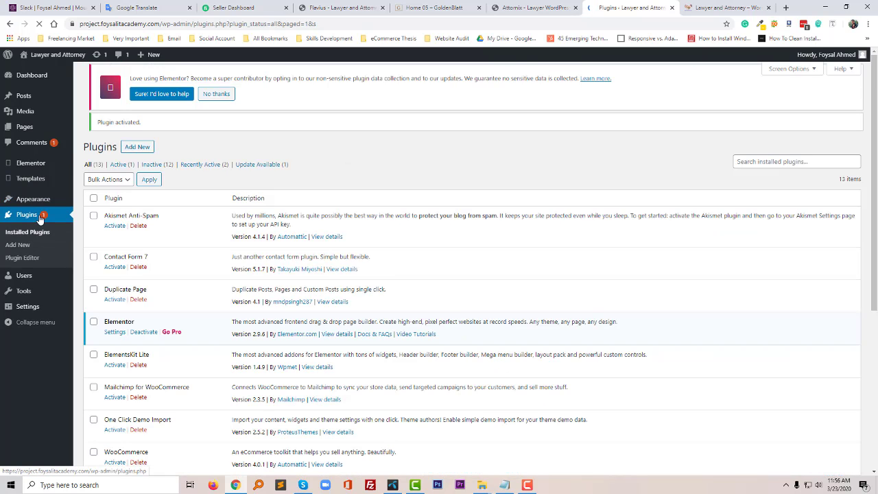
scroll(180, 254, down, 1)
scroll(188, 269, down, 1)
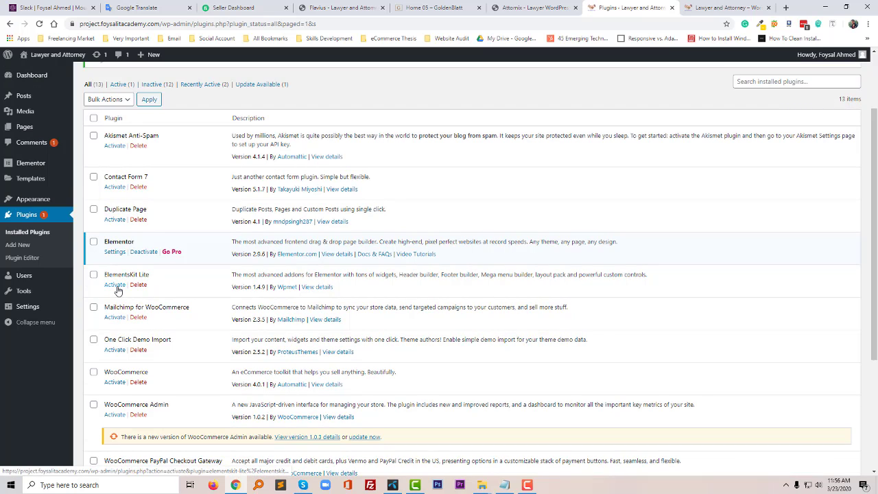
click(116, 285)
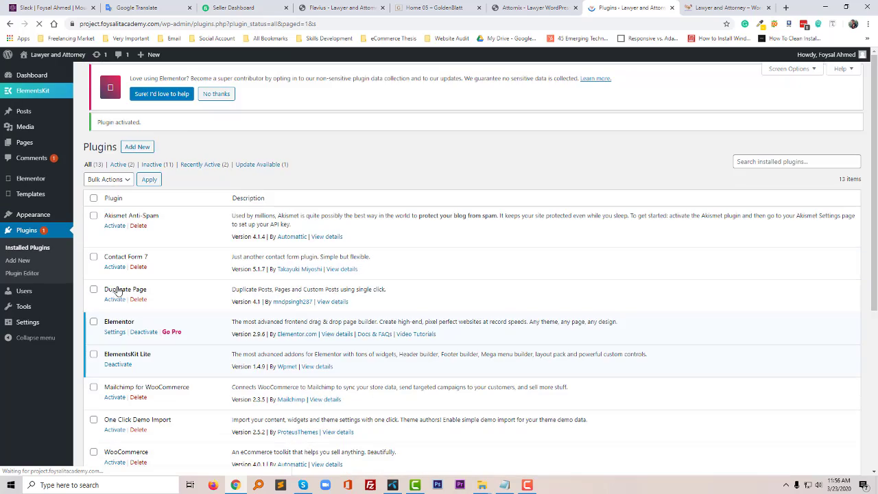
Update the WooCommerce Admin plugin to version 1.0.3 and recheck the live homepage
scroll(343, 347, down, 5)
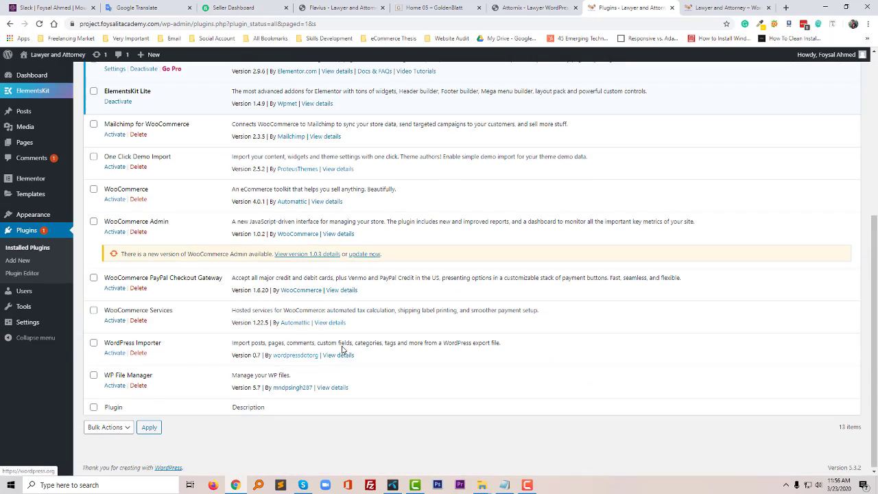
click(365, 255)
click(728, 8)
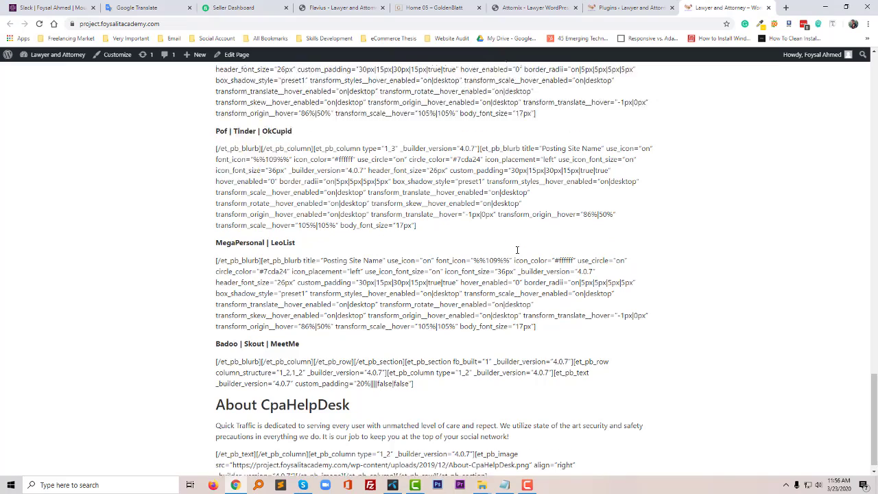
scroll(518, 250, up, 3)
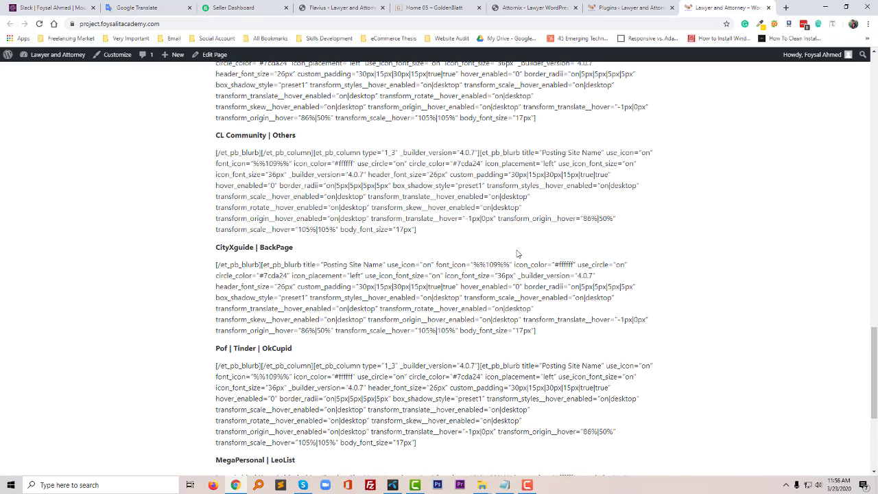
scroll(608, 257, up, 20)
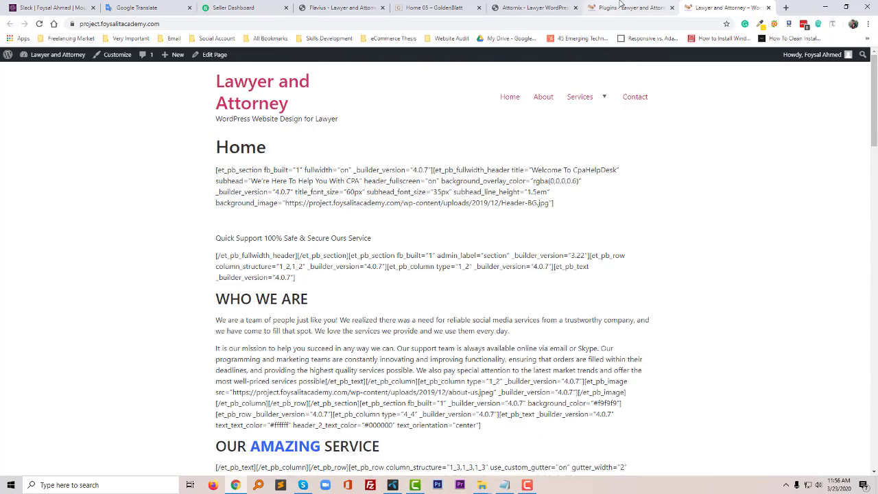
Return to the WordPress dashboard and open the list of all pages
click(595, 8)
scroll(282, 274, up, 5)
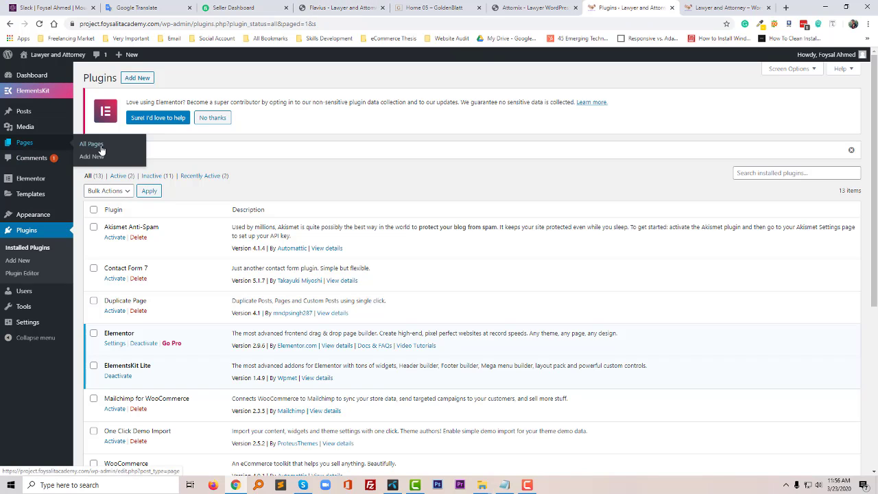
click(175, 117)
Examine the navigation menus of the Flavius, GoldenBlatt and Attornix demo sites to see which pages a law firm site needs
click(321, 7)
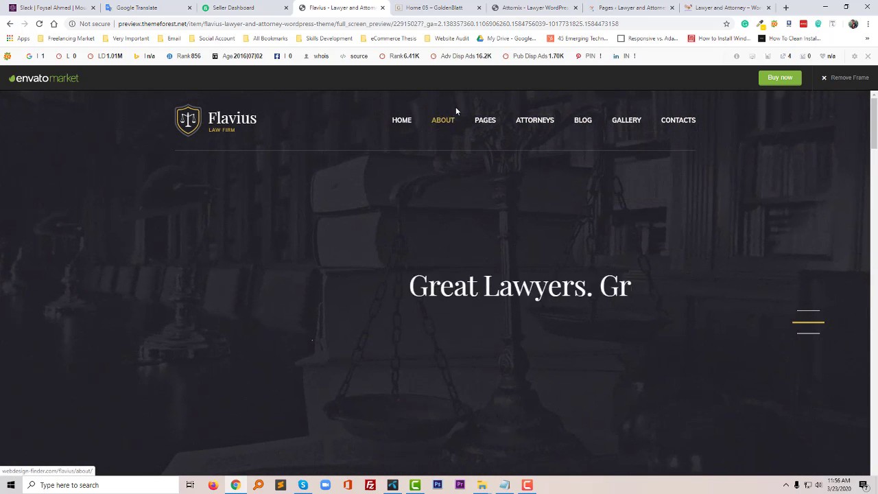
click(440, 7)
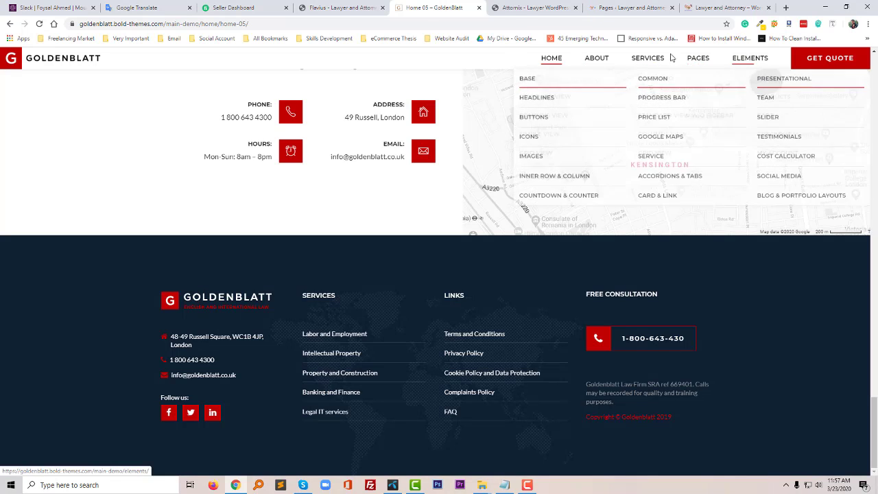
click(549, 8)
mouse_move(460, 137)
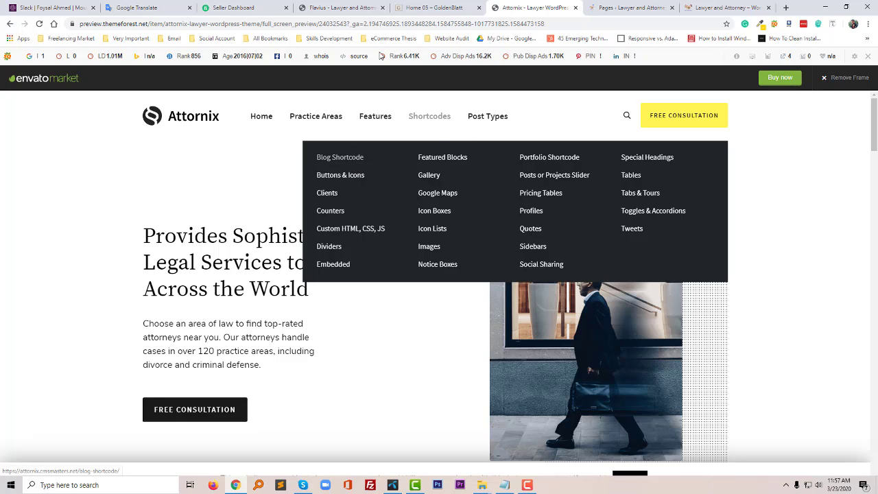
click(431, 5)
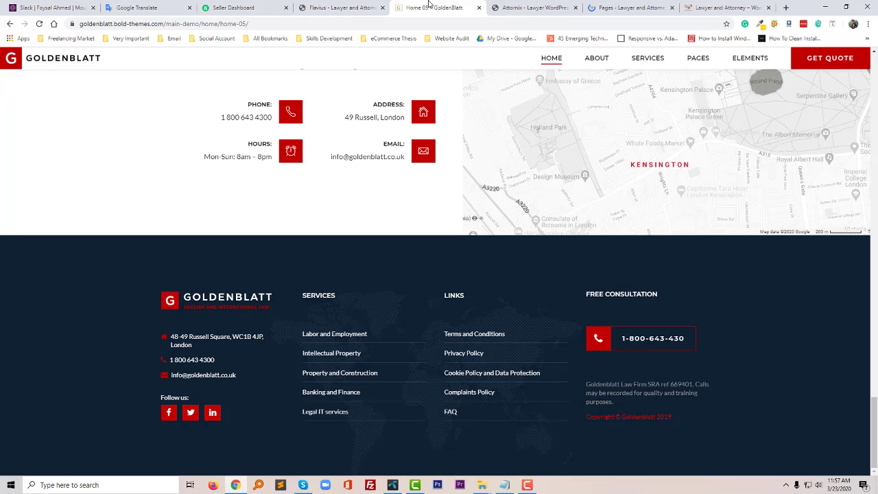
click(535, 8)
click(619, 6)
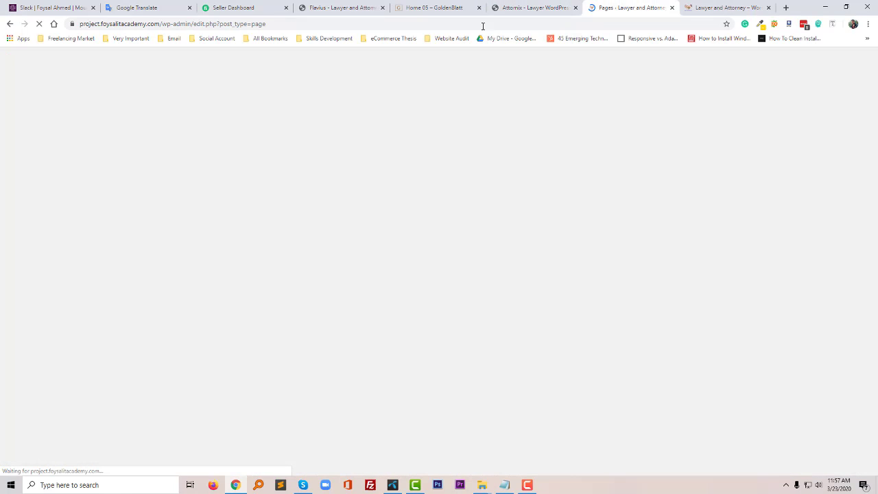
click(365, 8)
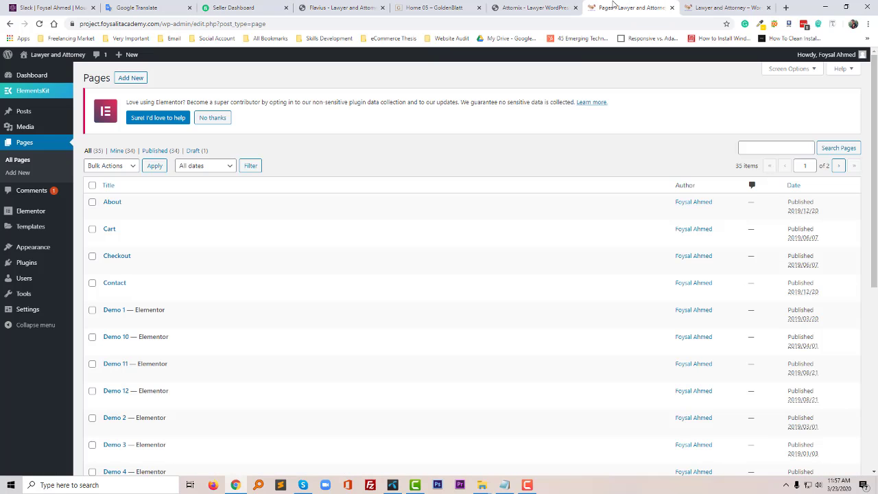
Look through both pages of the site's existing page list
click(627, 7)
scroll(254, 274, down, 5)
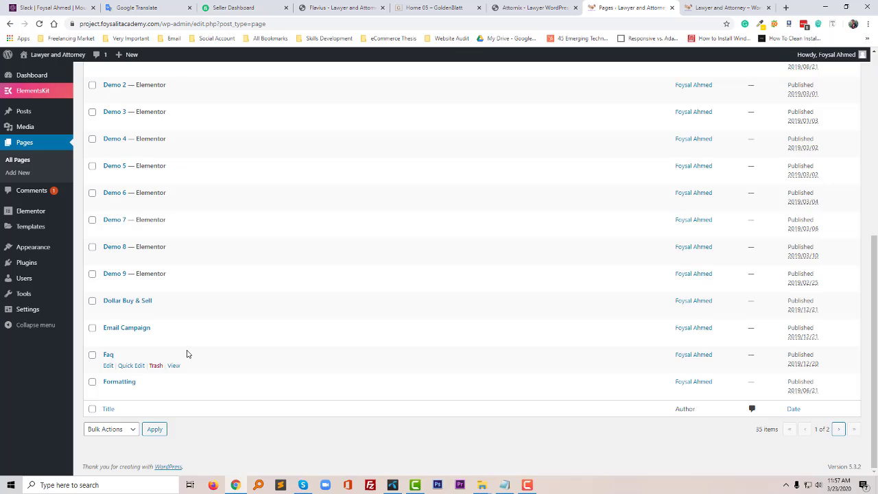
scroll(187, 354, up, 5)
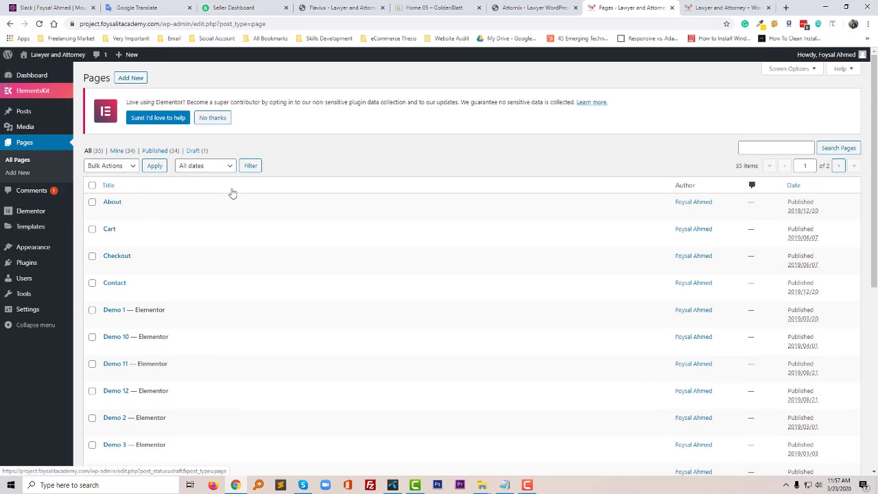
scroll(247, 206, down, 5)
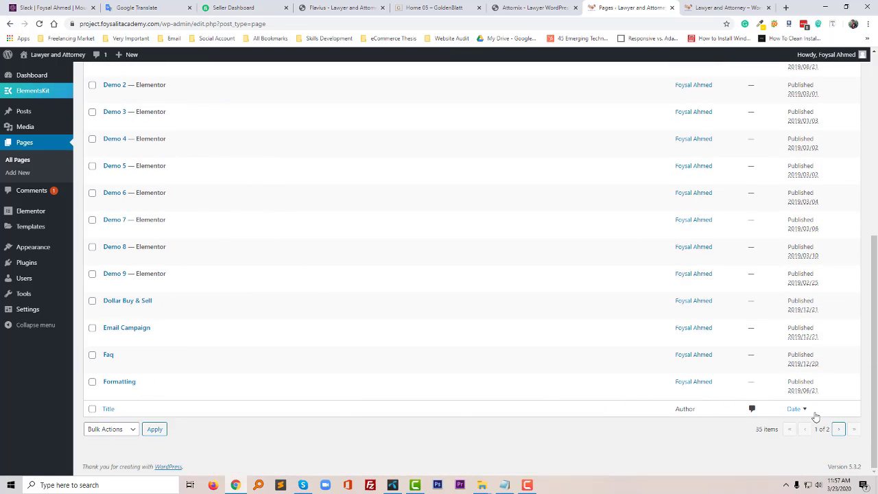
click(835, 431)
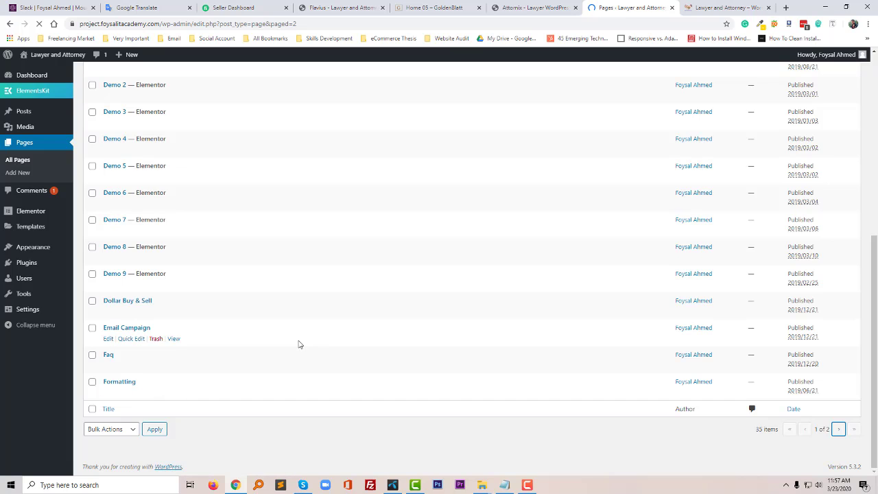
scroll(298, 345, down, 3)
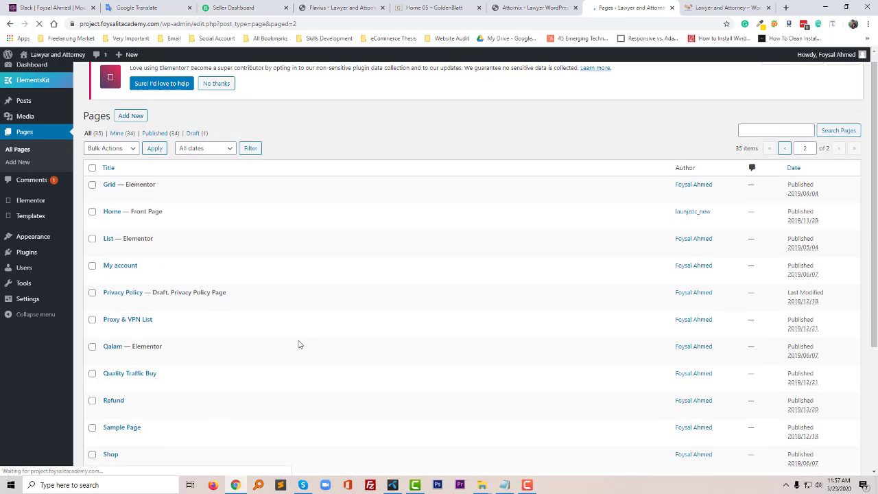
scroll(299, 345, up, 3)
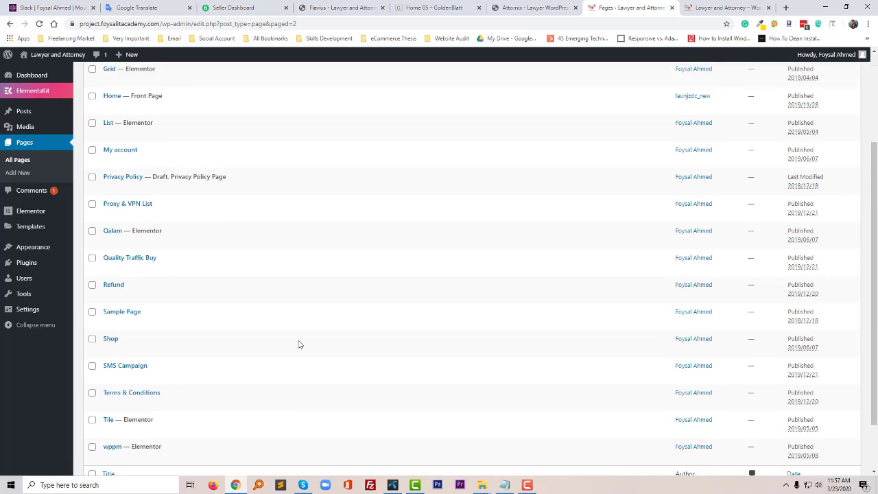
Move all pages on the second page of the page list to the trash using a bulk action
scroll(332, 342, down, 3)
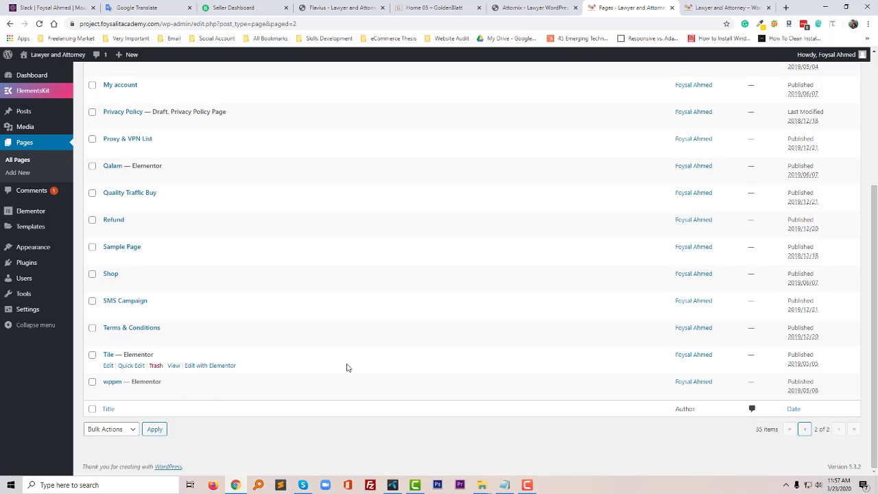
scroll(275, 309, up, 3)
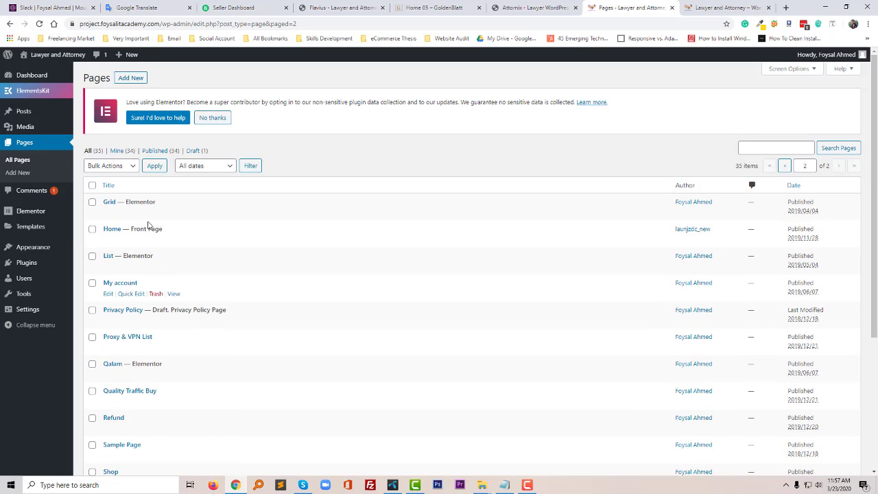
click(92, 185)
click(108, 167)
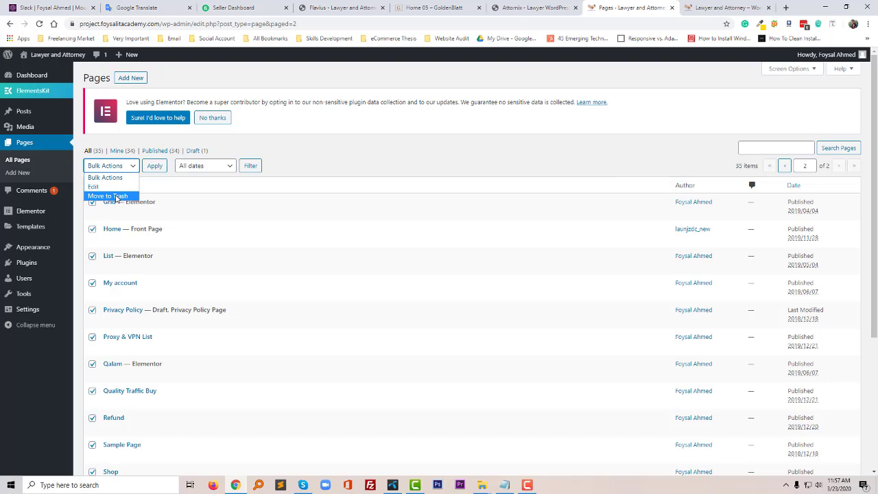
click(117, 197)
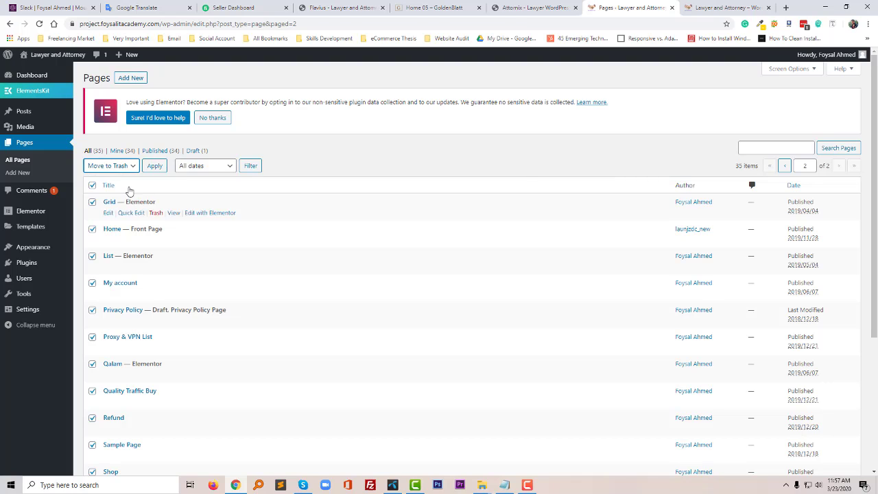
click(152, 167)
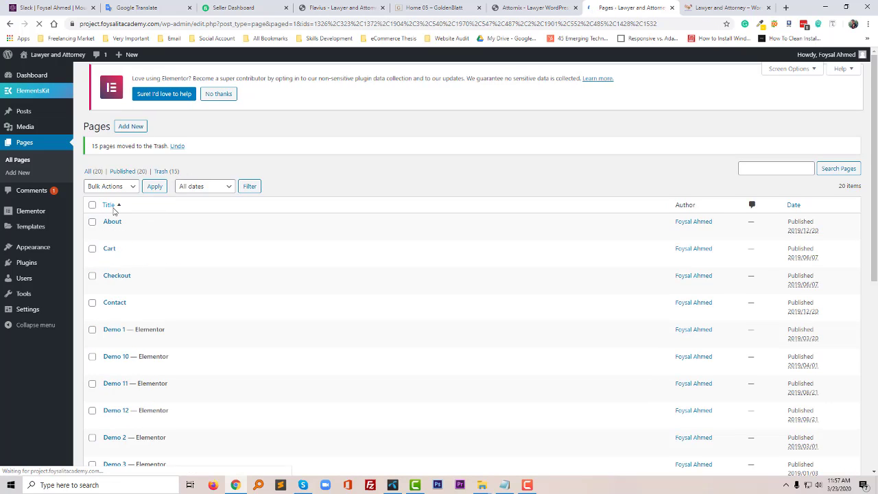
Move all remaining pages, such as About, Cart, Checkout and the Demo pages, to the trash in bulk
click(115, 191)
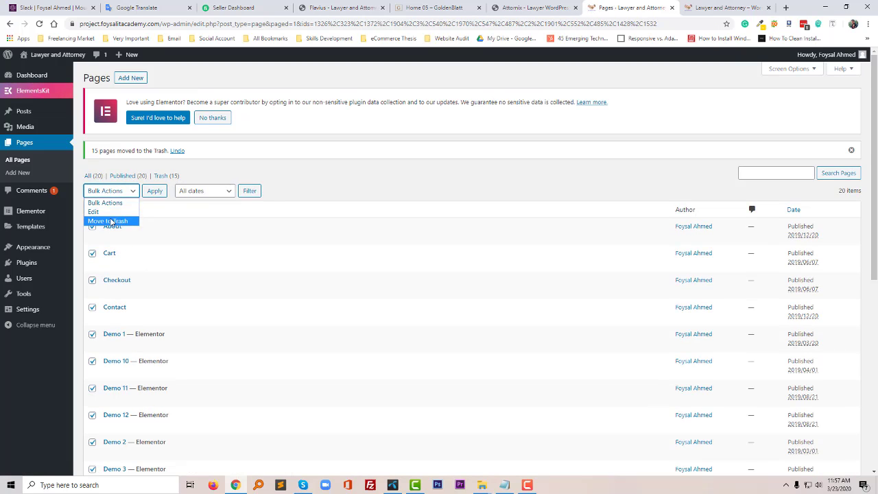
click(111, 221)
click(157, 193)
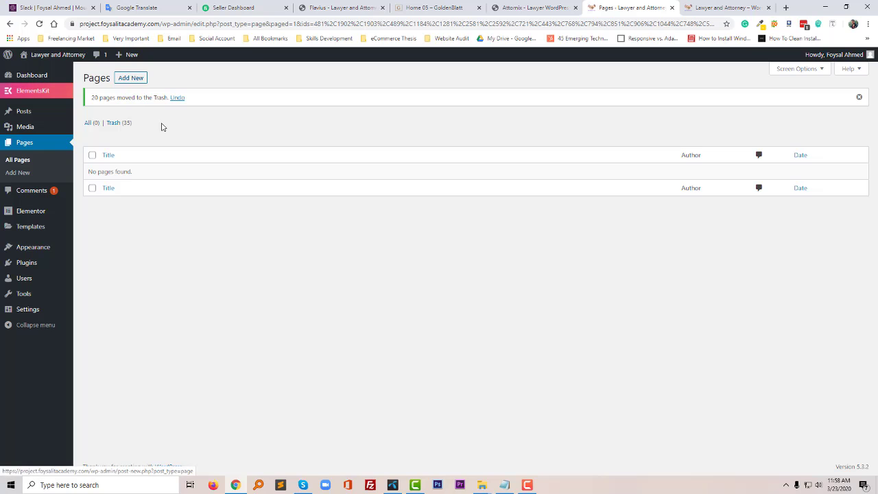
Create a new page titled Home, dismiss the block editor's welcome tip, and publish the page
click(130, 79)
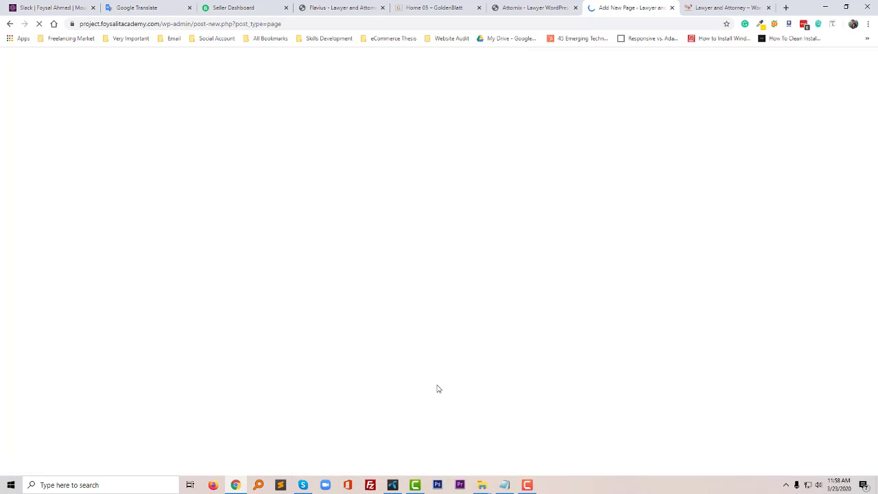
click(529, 486)
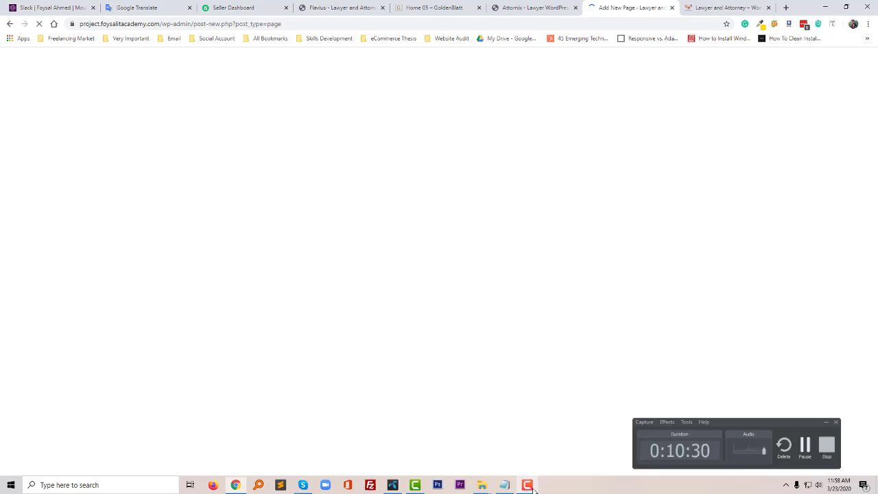
click(533, 487)
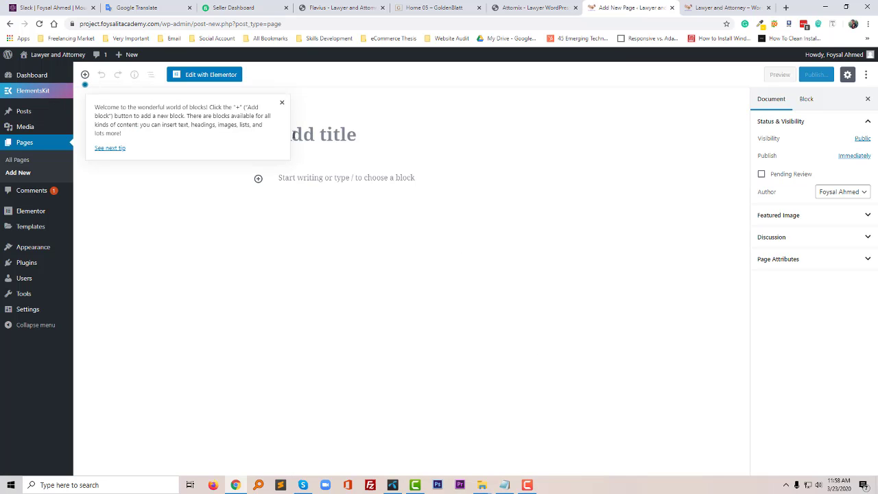
click(283, 104)
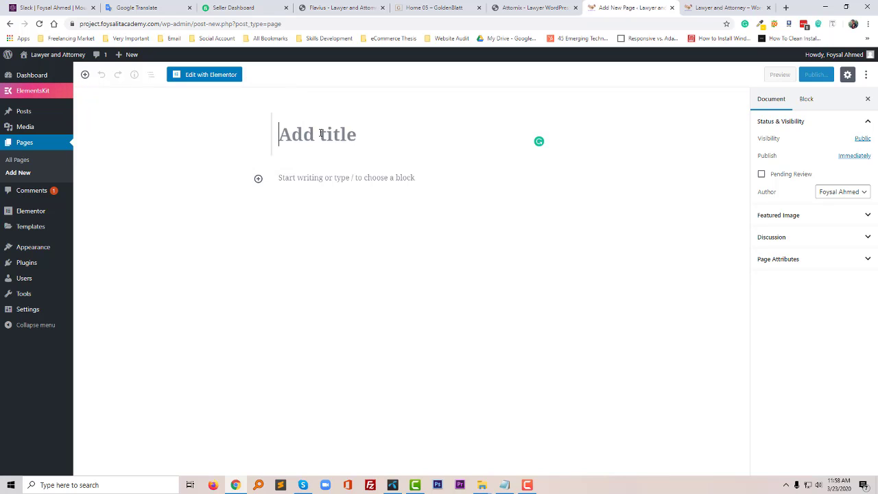
text(Home)
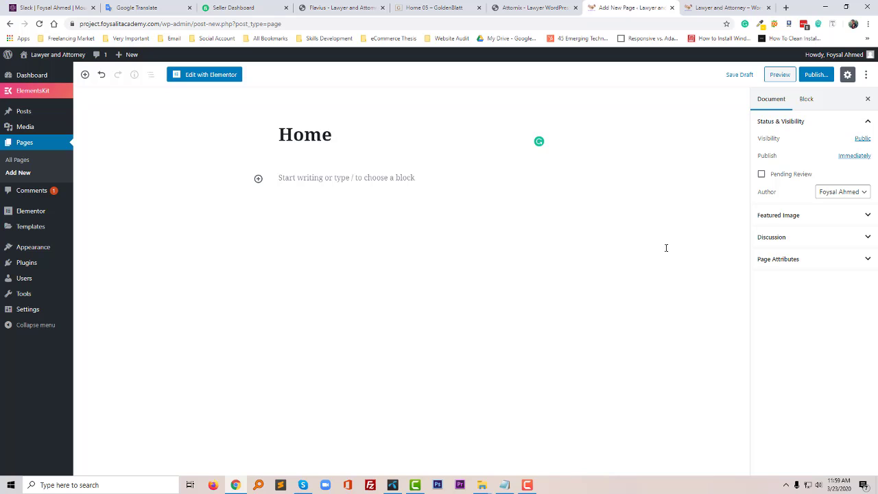
click(823, 74)
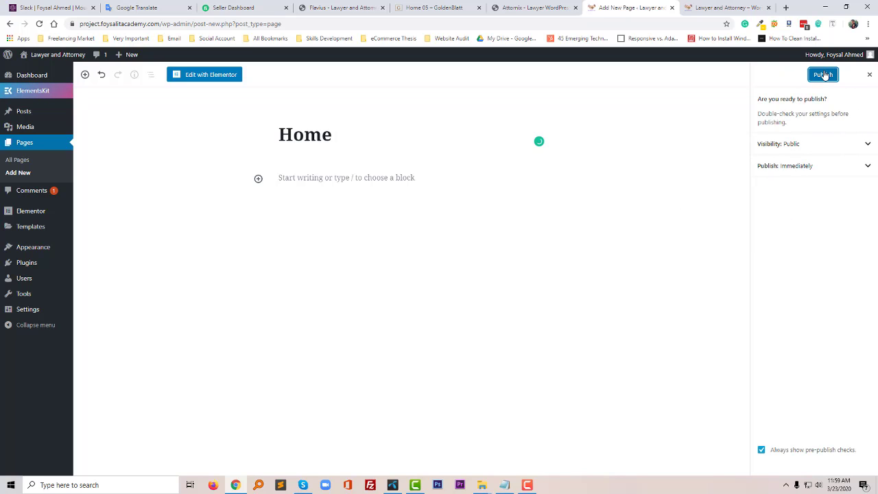
click(823, 74)
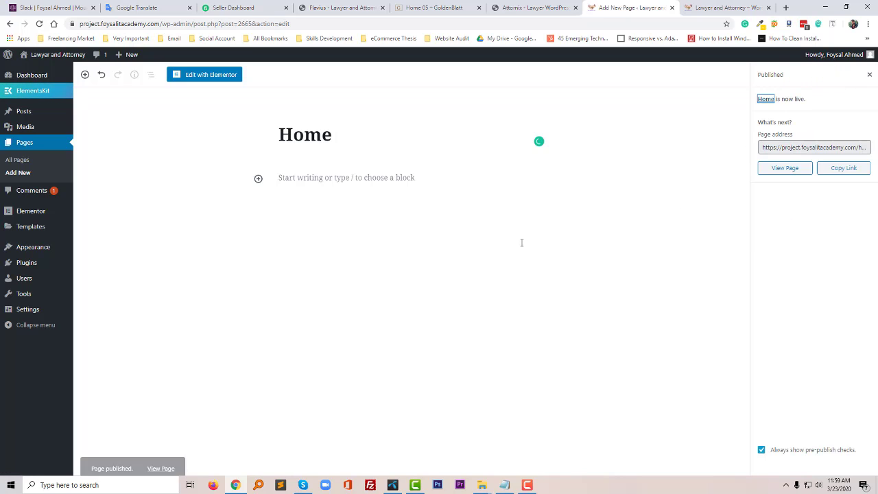
click(216, 185)
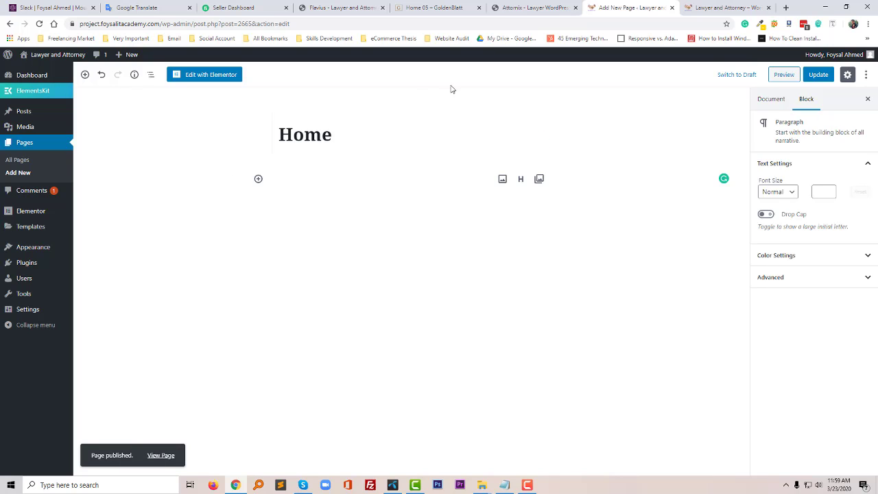
Open four blank new-page editors in separate browser tabs
middle_click(23, 174)
middle_click(22, 175)
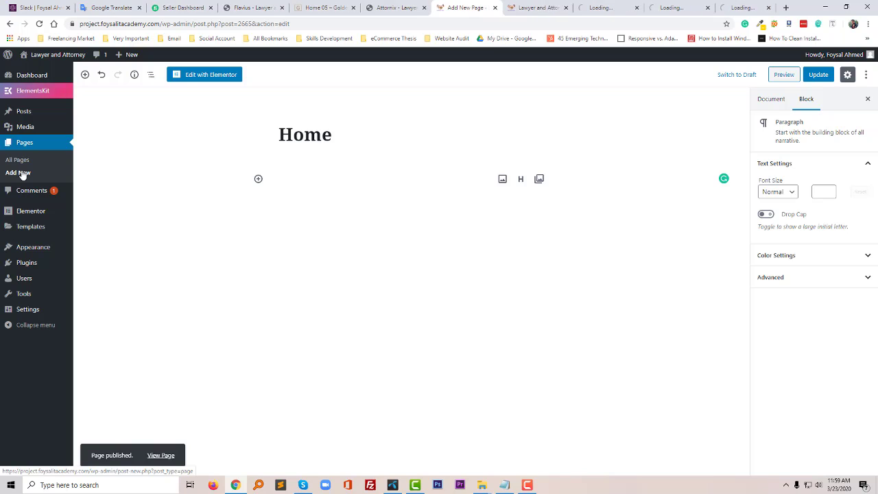
middle_click(23, 174)
middle_click(22, 175)
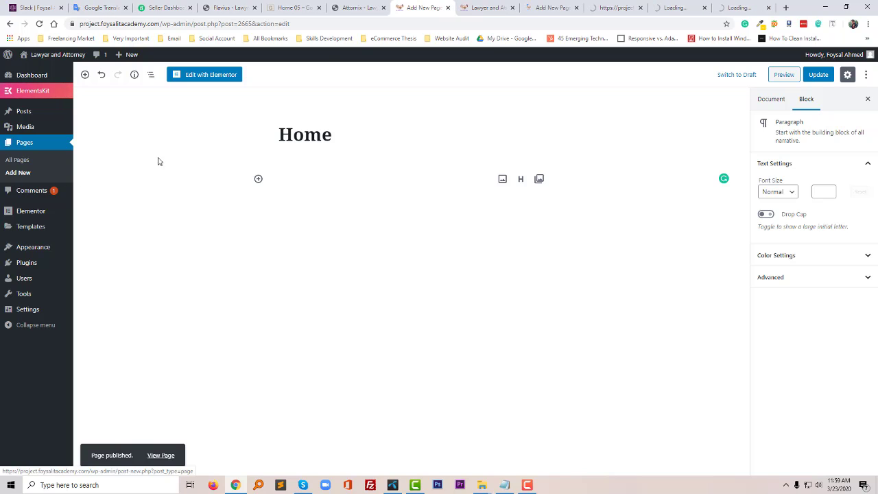
Title the first blank page About and publish it
click(539, 8)
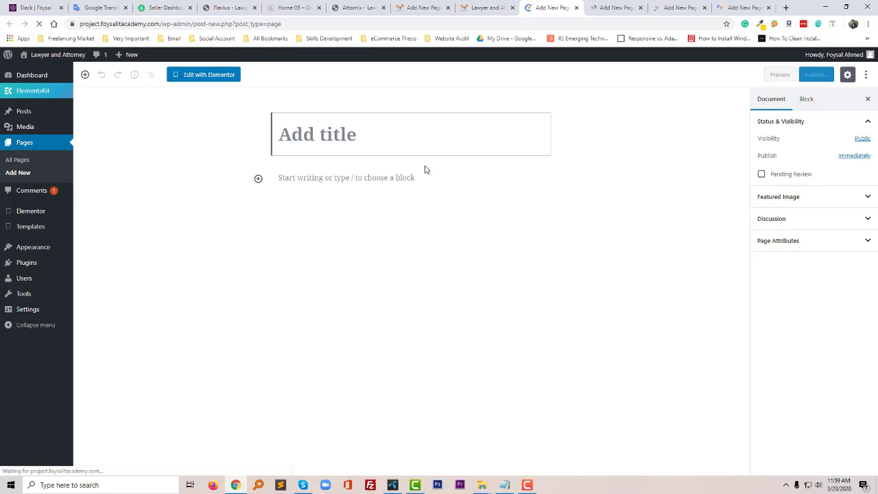
text(About)
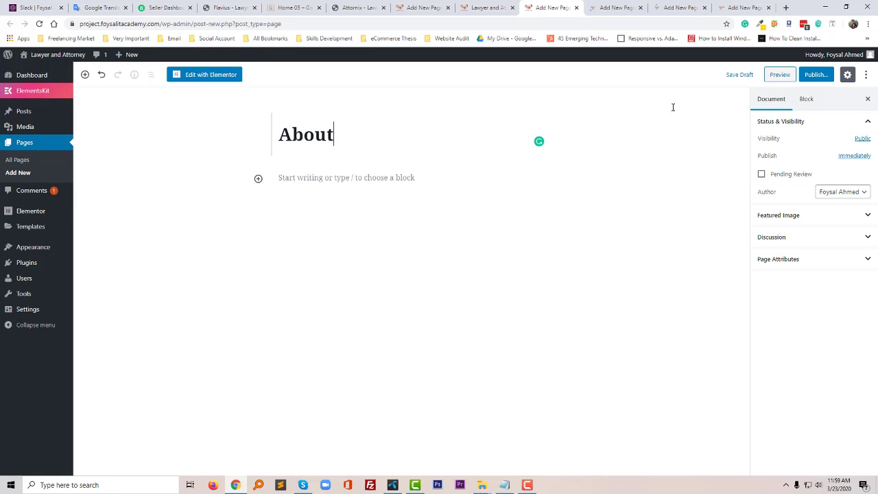
click(820, 77)
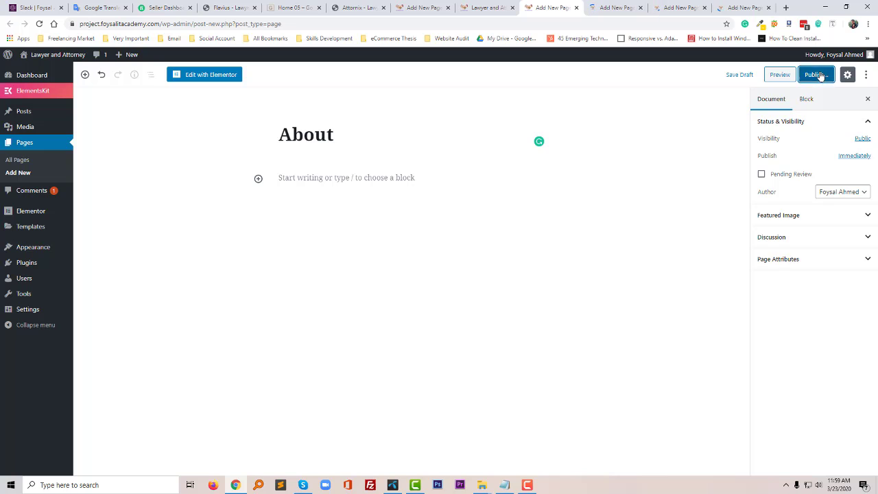
click(827, 76)
Title the next two blank pages Services and Blog, and publish each of them
click(613, 8)
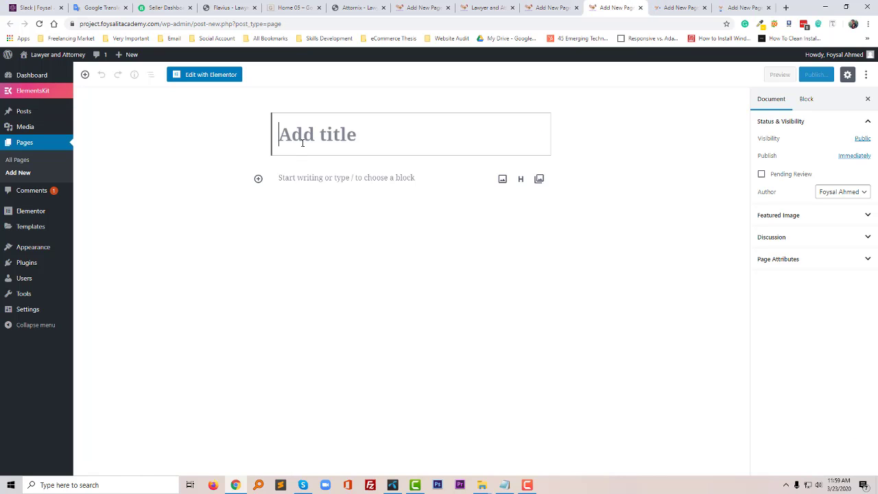
text(Services)
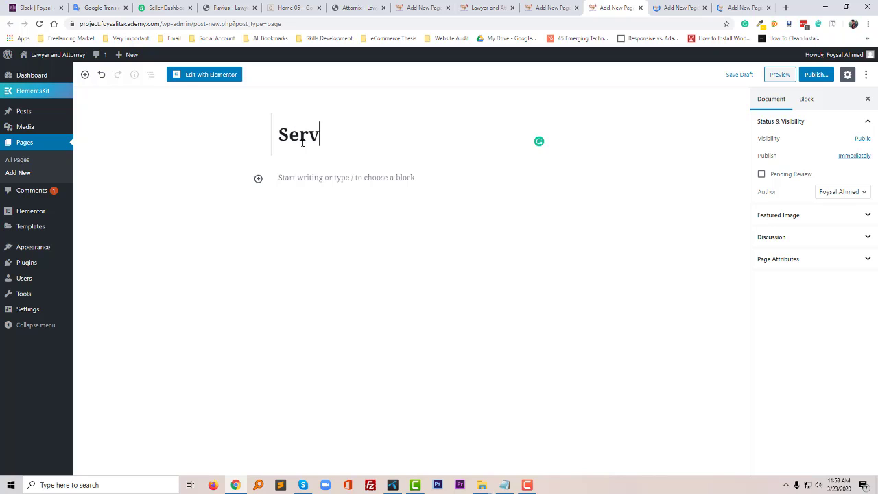
click(816, 74)
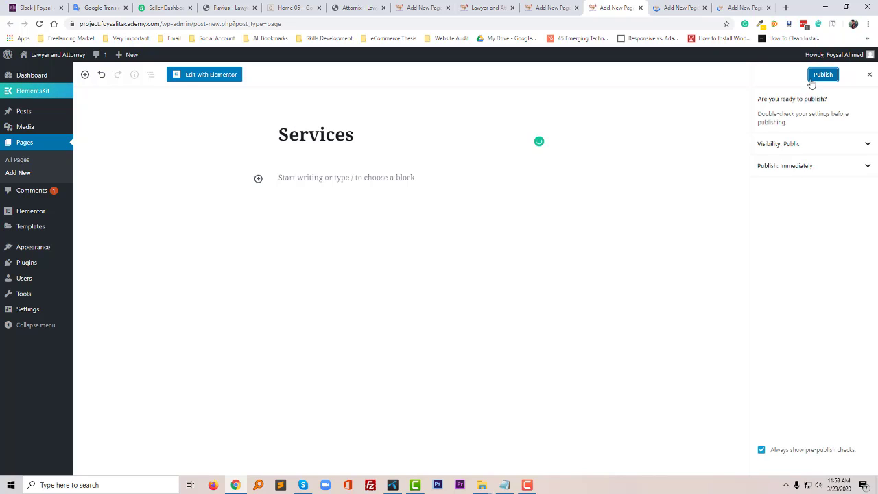
click(672, 4)
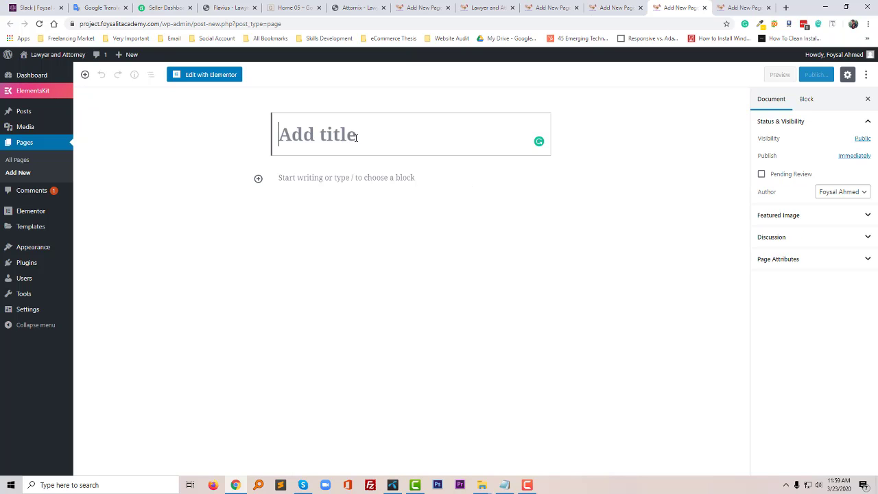
text(Blog)
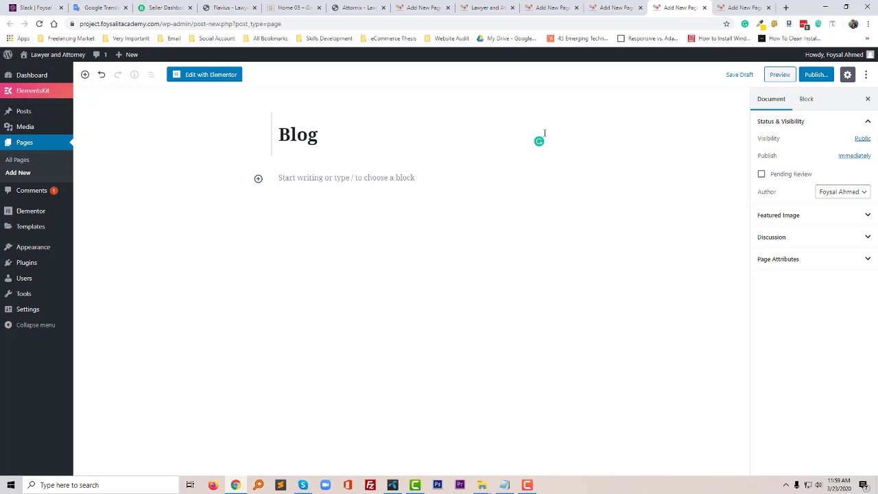
click(818, 75)
Title the last blank page Contact and publish it
click(733, 8)
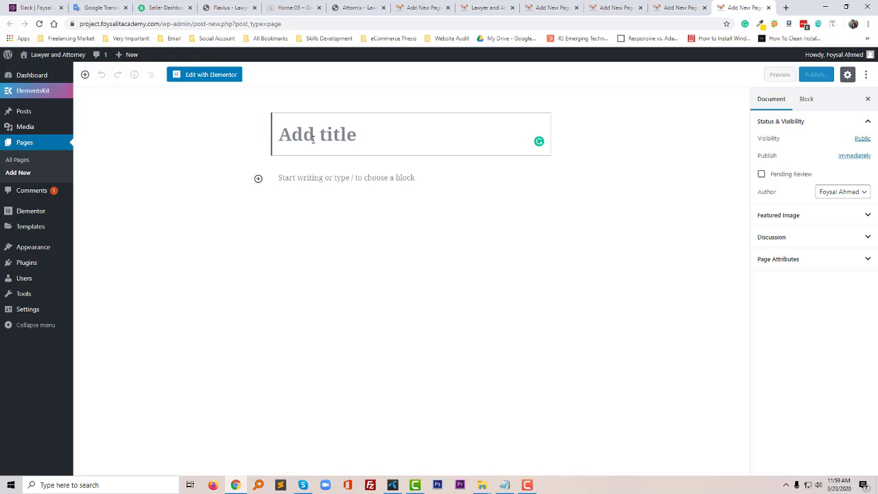
text(Contac)
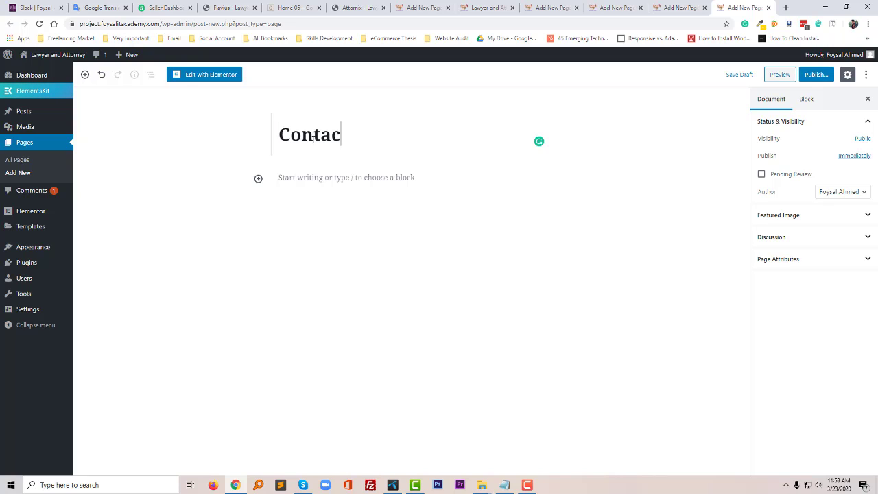
text(t)
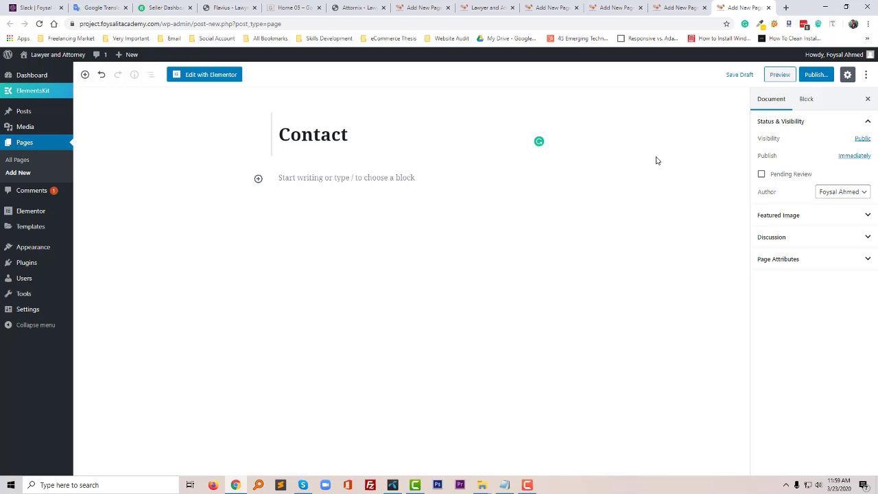
click(816, 74)
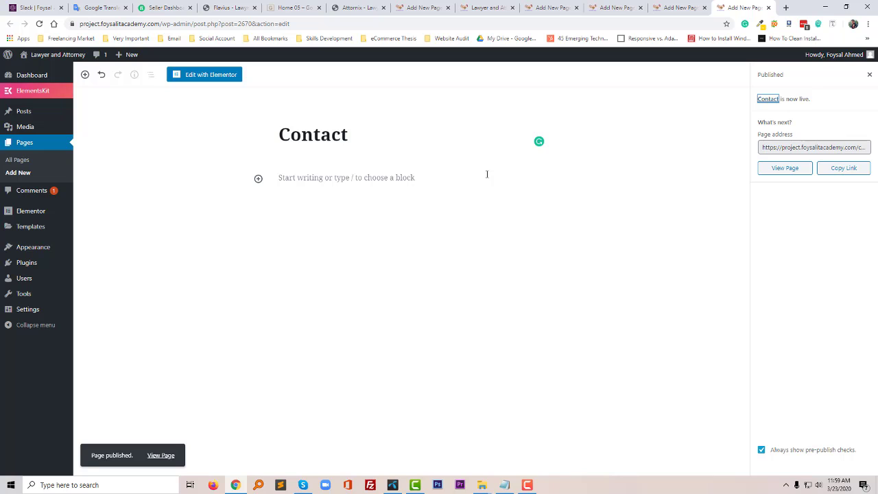
Examine the header menus and call-to-action buttons of the GoldenBlatt and Attornix demo sites
click(288, 8)
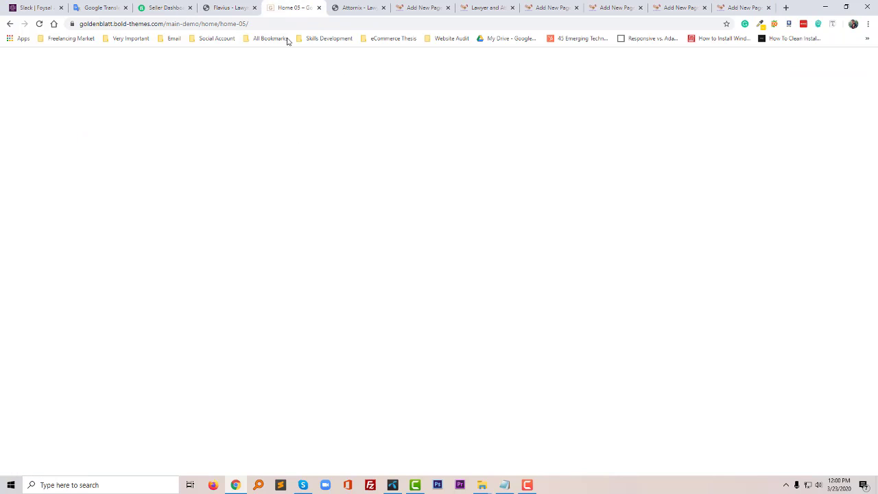
scroll(506, 168, up, 4)
scroll(506, 166, up, 15)
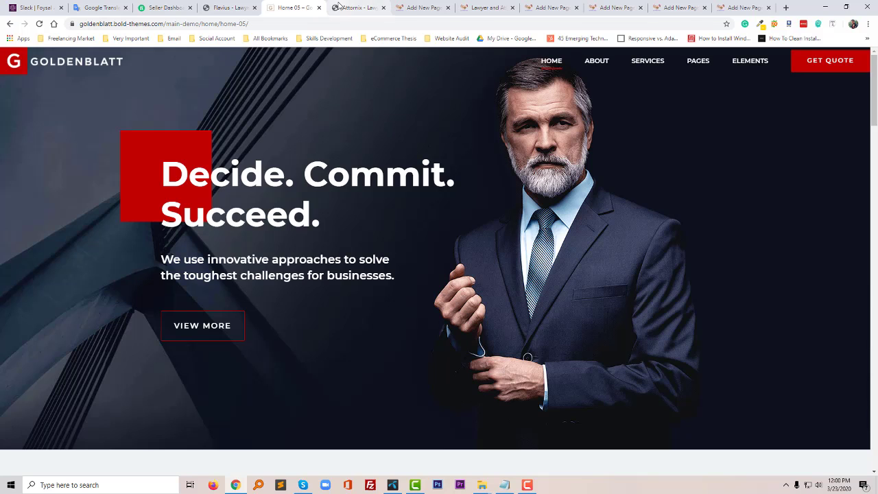
click(355, 7)
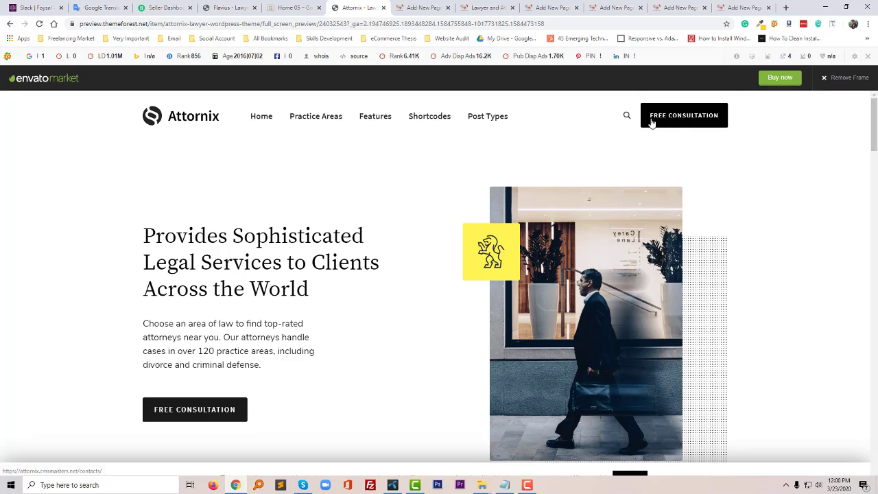
Close the browser tabs of the About, Services, Blog and Contact pages and return to the Home page's editor
click(542, 7)
click(577, 9)
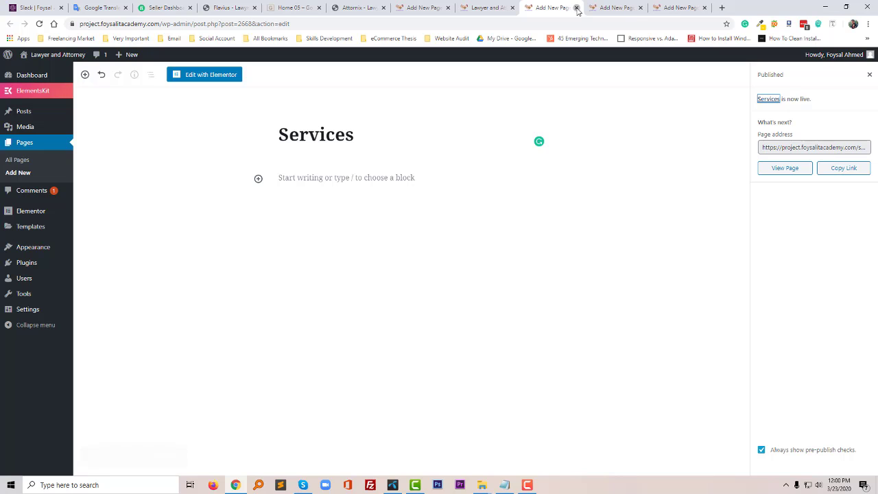
click(577, 8)
click(578, 8)
click(577, 9)
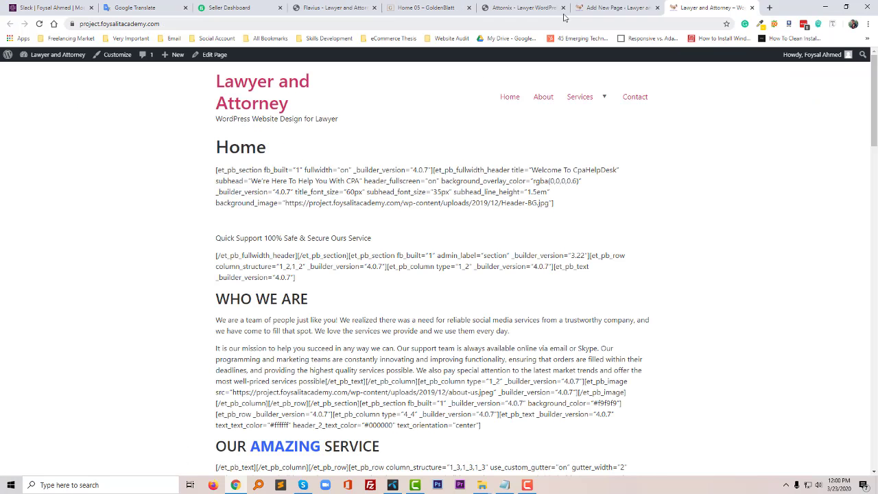
click(618, 8)
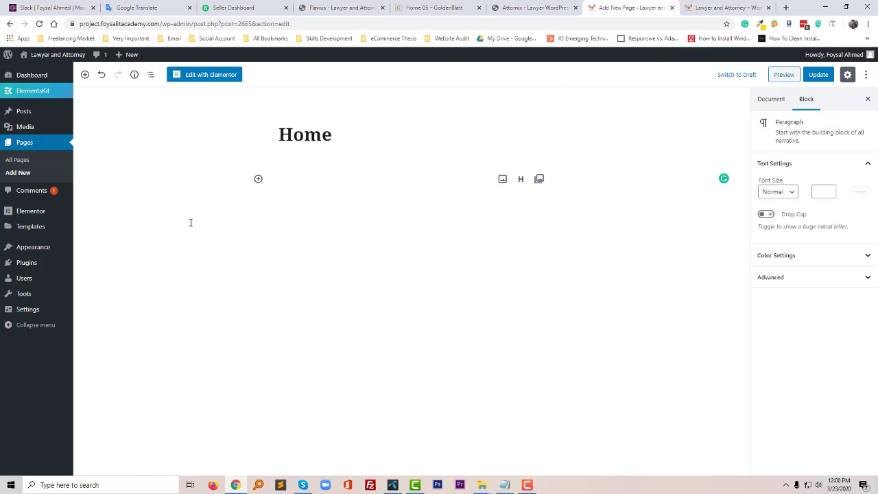
Leave the Home page's editor without saving and open the site's menu management page
mouse_move(45, 246)
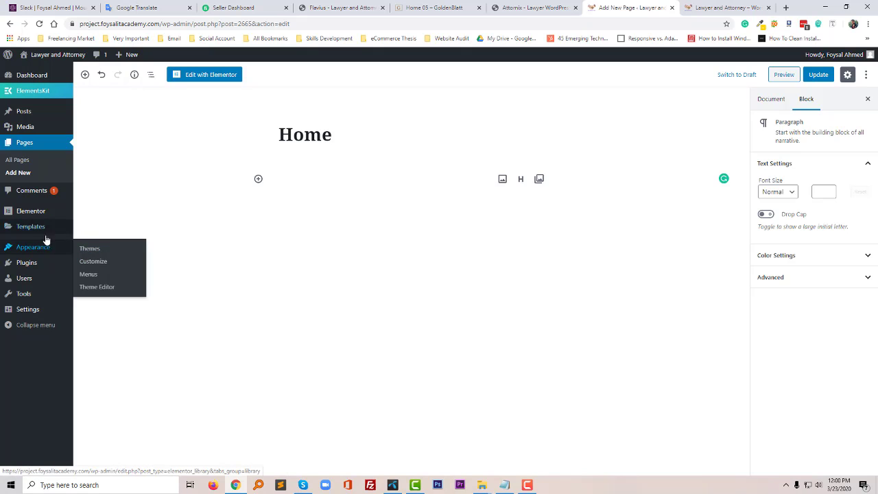
click(88, 274)
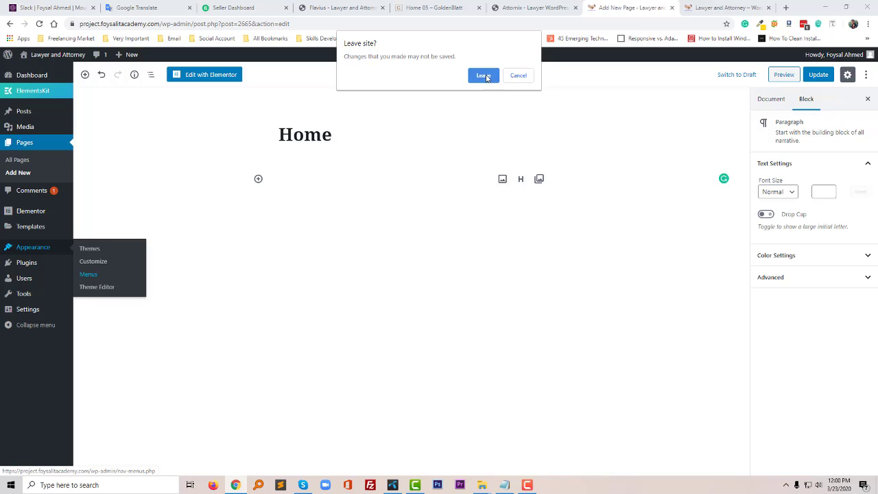
click(485, 76)
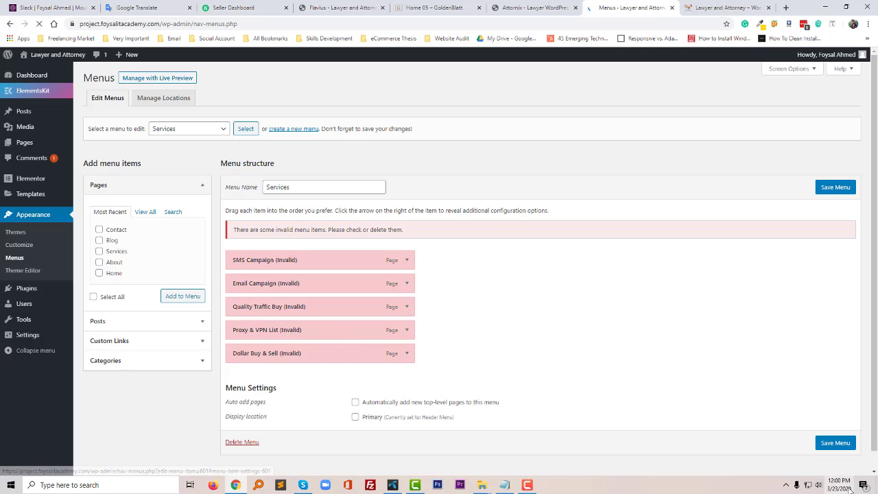
click(527, 486)
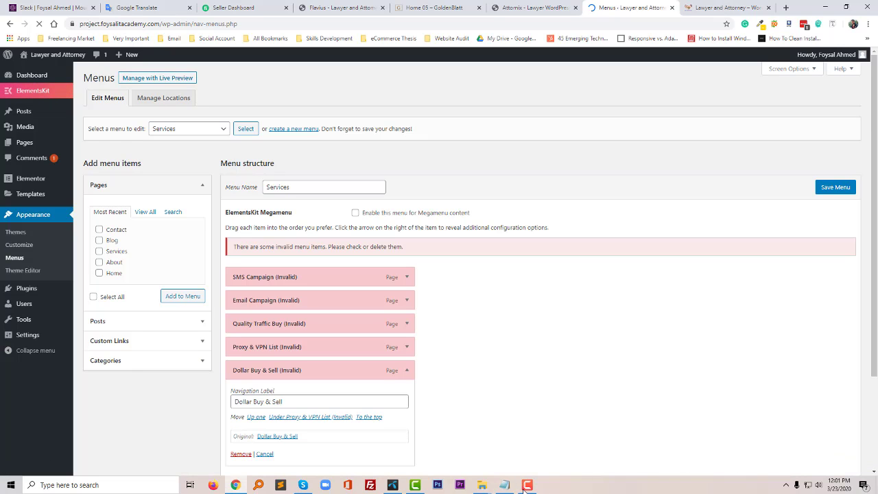
click(526, 486)
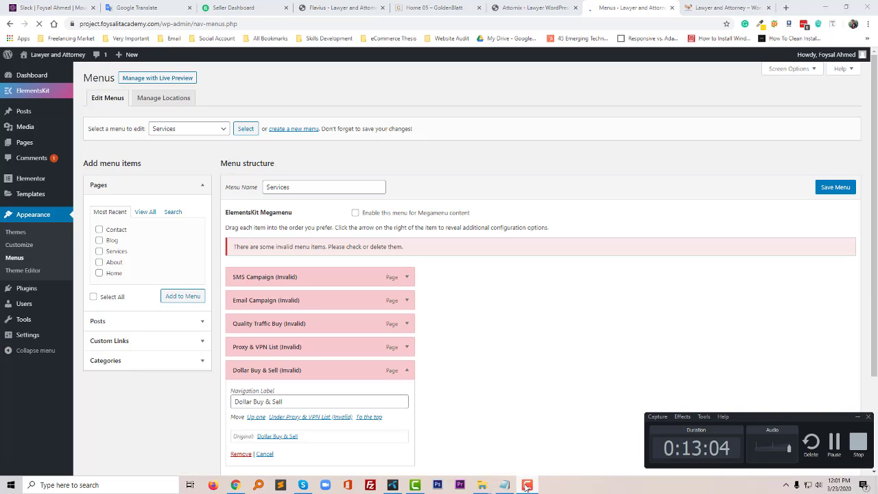
click(527, 485)
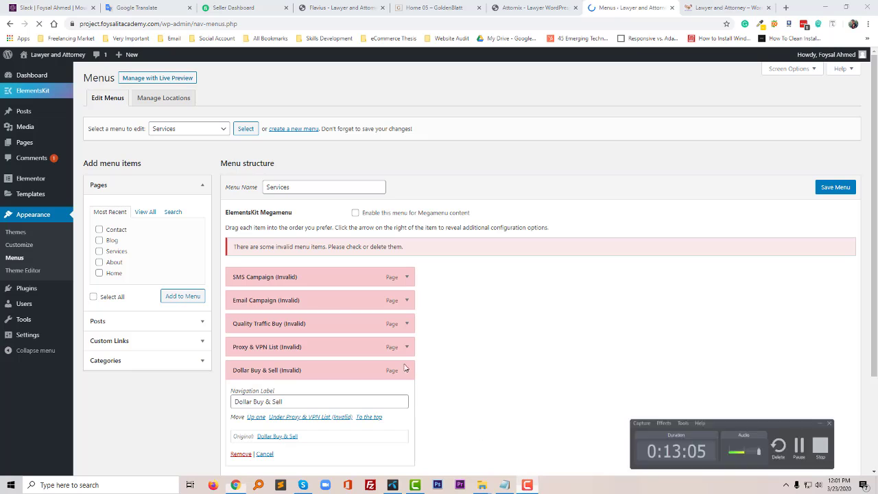
Create a new navigation menu named Main Manu
click(223, 130)
click(295, 129)
click(295, 129)
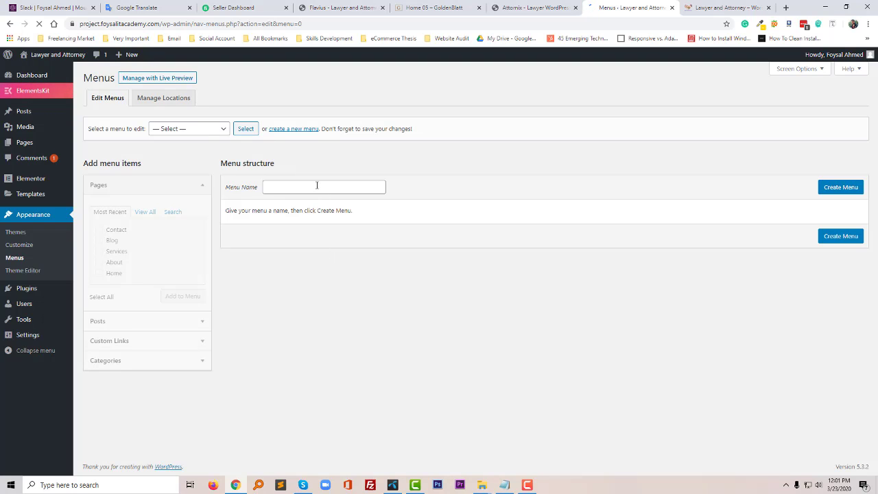
click(317, 185)
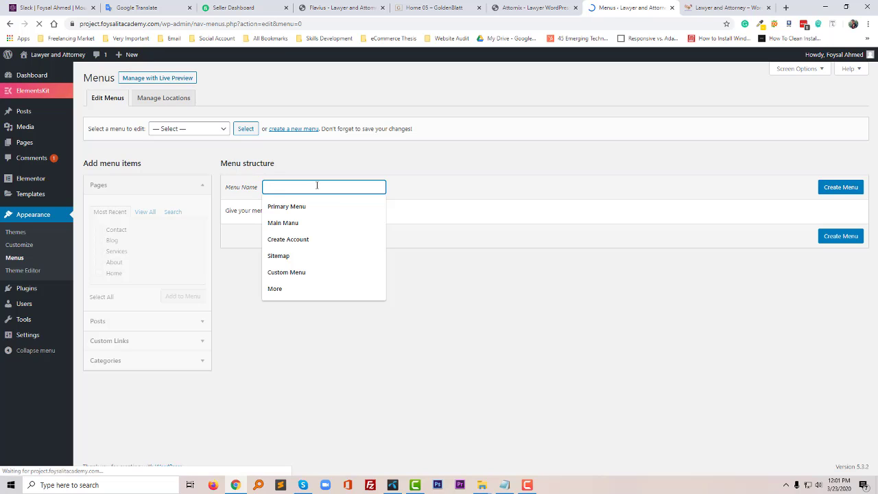
click(300, 223)
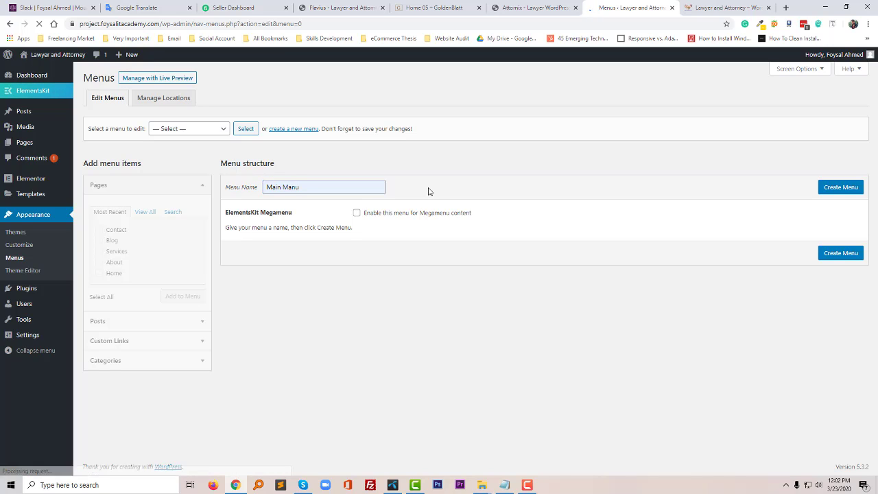
click(844, 253)
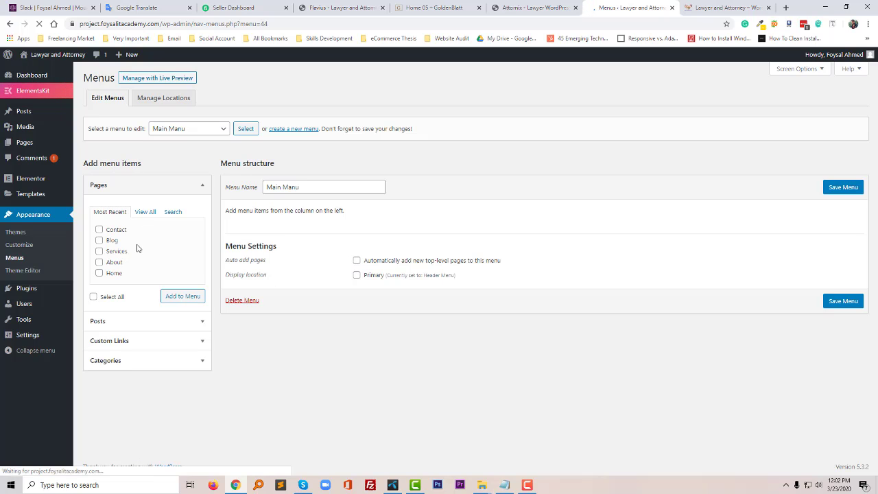
Add the Contact, Blog, Services, About and Home pages to the new menu
click(102, 300)
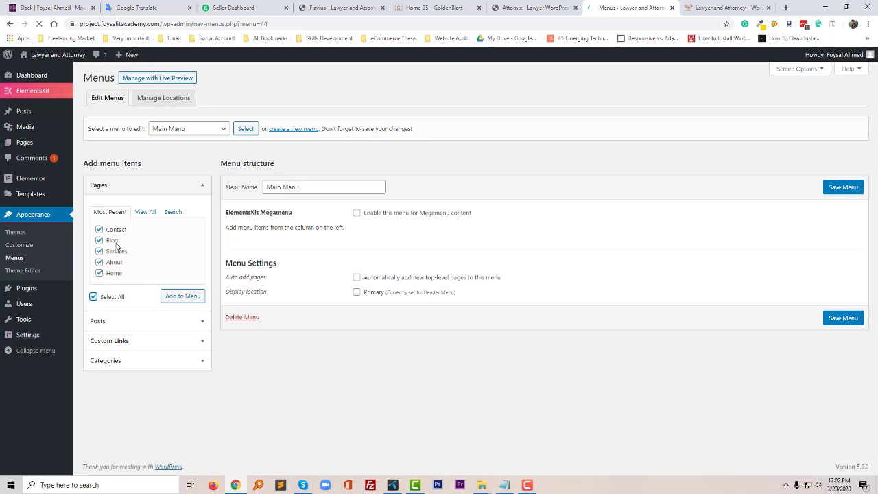
click(186, 296)
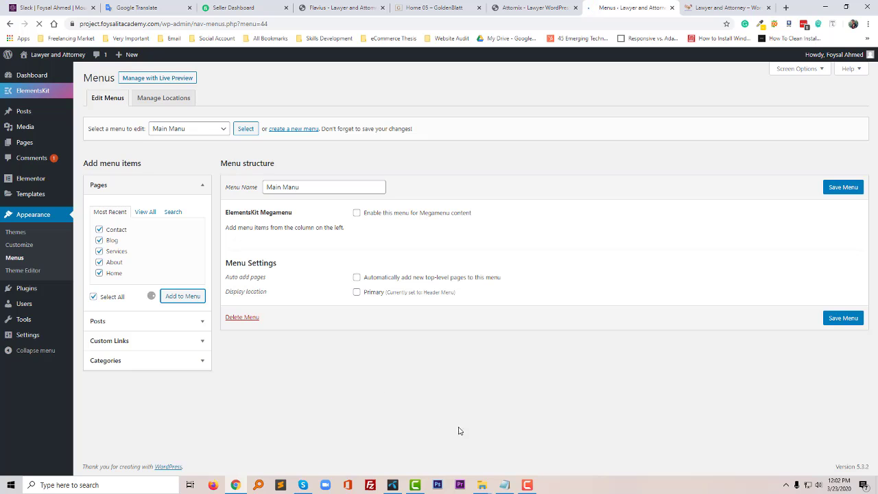
click(528, 485)
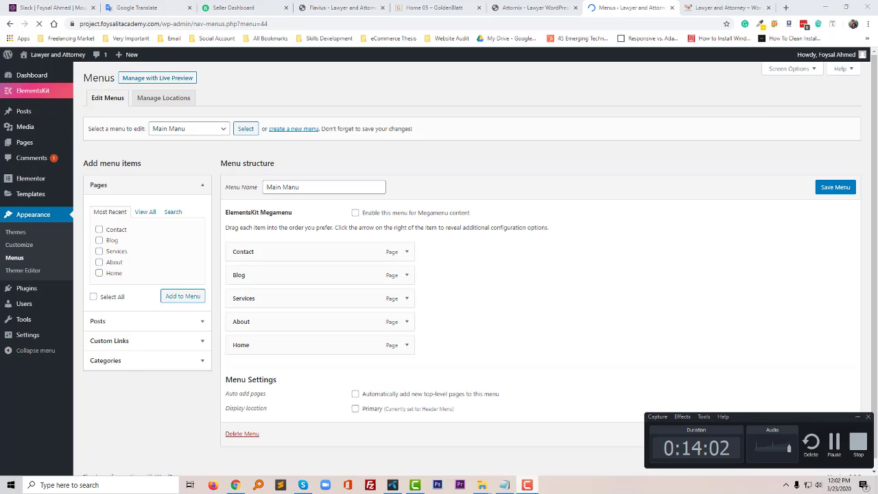
click(527, 485)
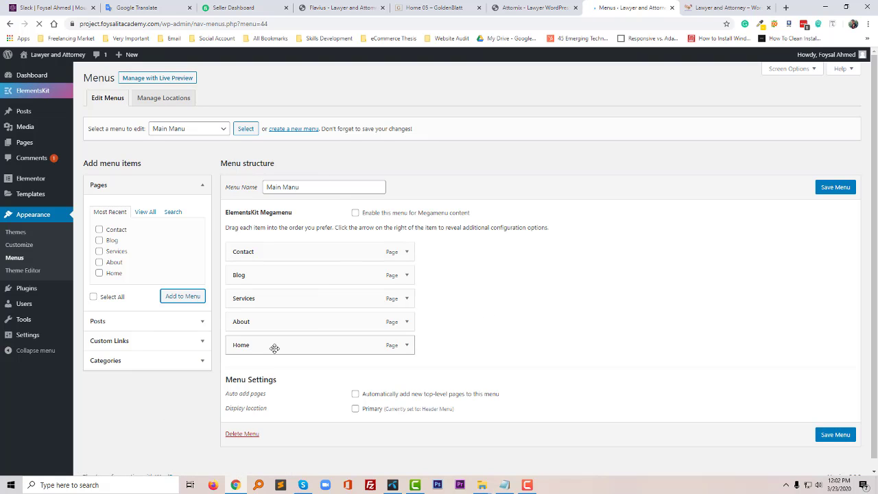
Order the menu items as Home, About, Services, Blog, Contact, and save the menu with the Primary display location
drag(274, 347, 273, 255)
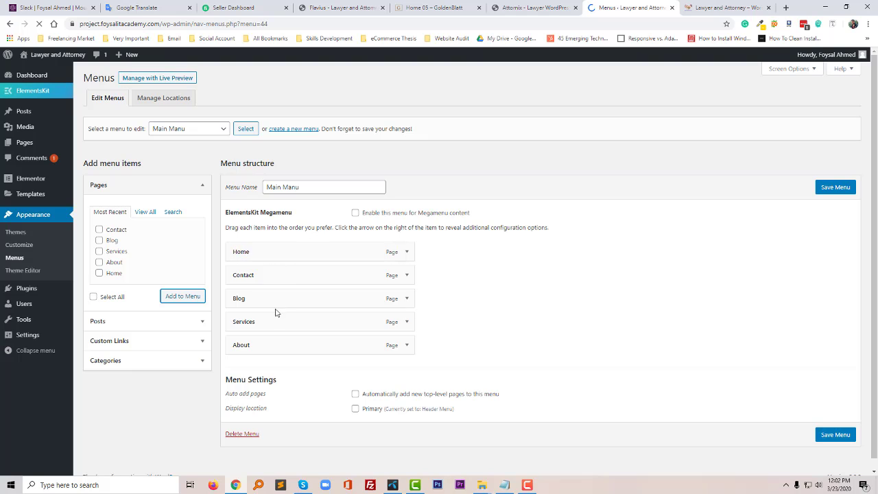
drag(265, 347, 268, 280)
mouse_move(271, 337)
mouse_down()
mouse_move(269, 295)
mouse_move(274, 344)
mouse_up()
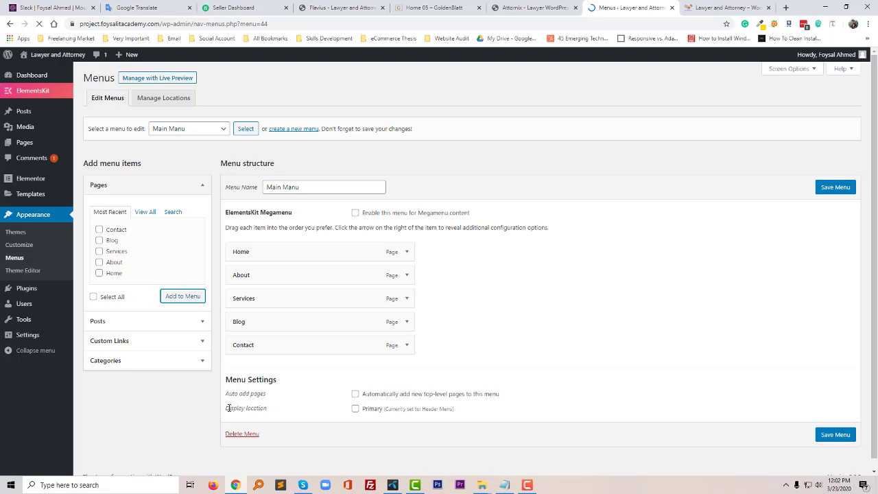
click(370, 414)
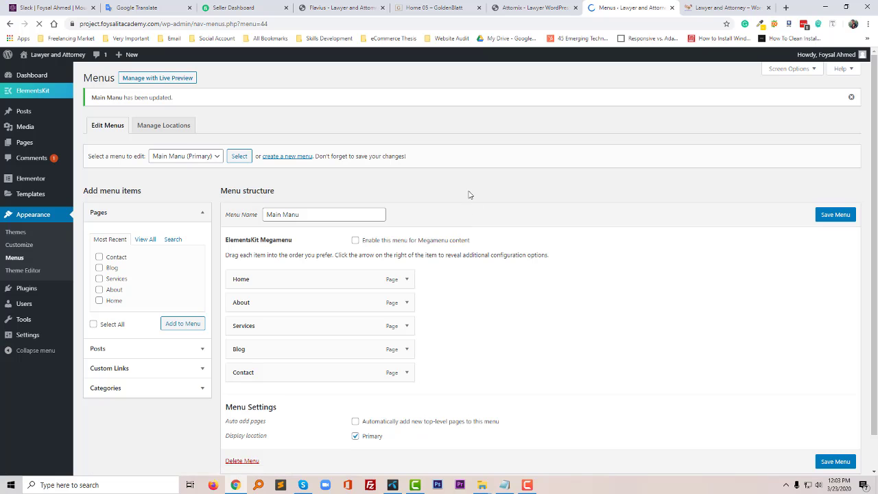
Reload the live site and check its header menu and front page content
key(ctrl+Tab)
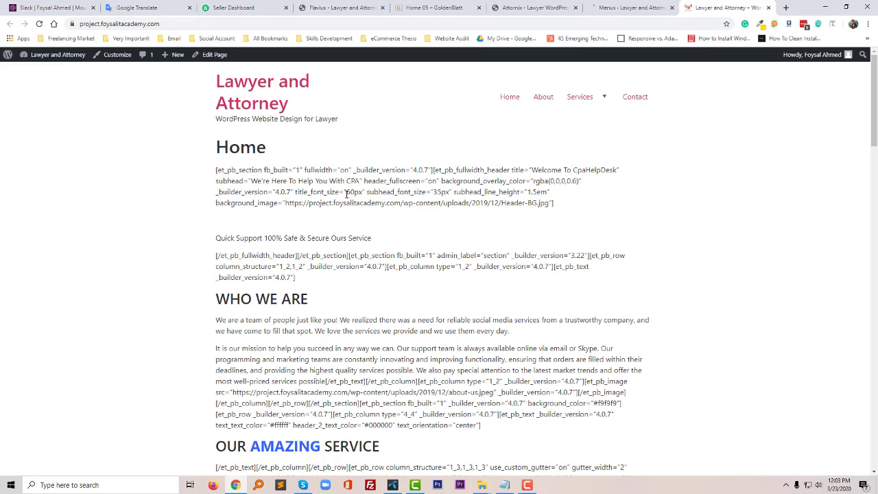
key(F5)
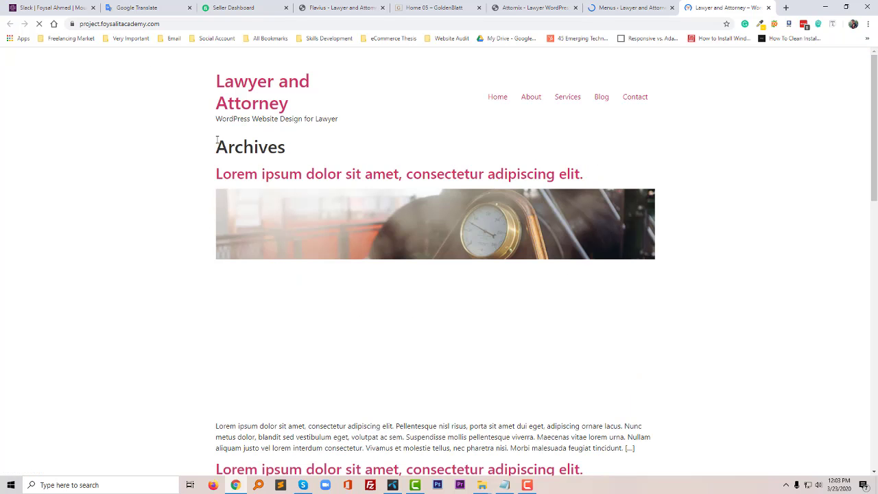
scroll(307, 245, down, 3)
scroll(252, 240, down, 10)
scroll(251, 244, up, 15)
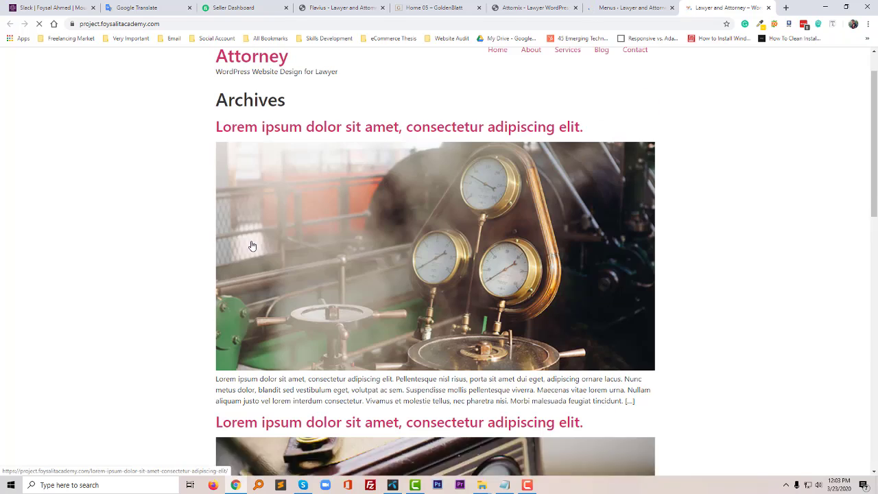
Create a new ElementsKit template titled Header and publish it
click(626, 7)
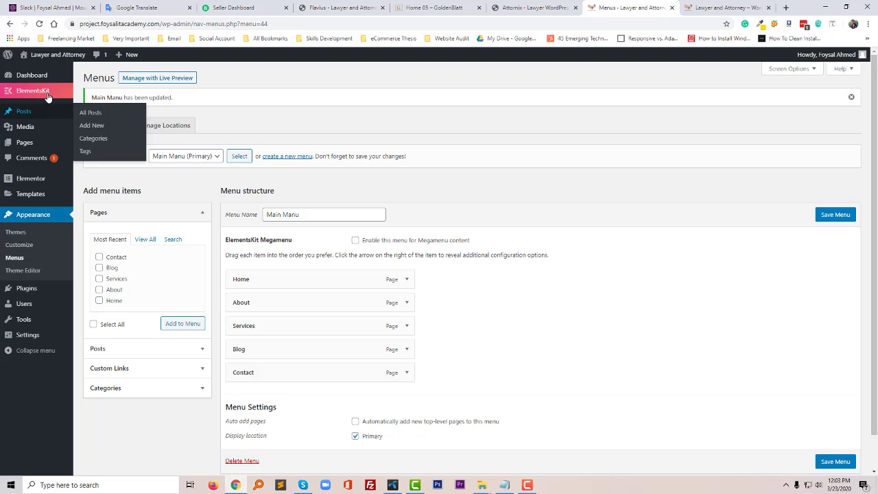
mouse_move(35, 96)
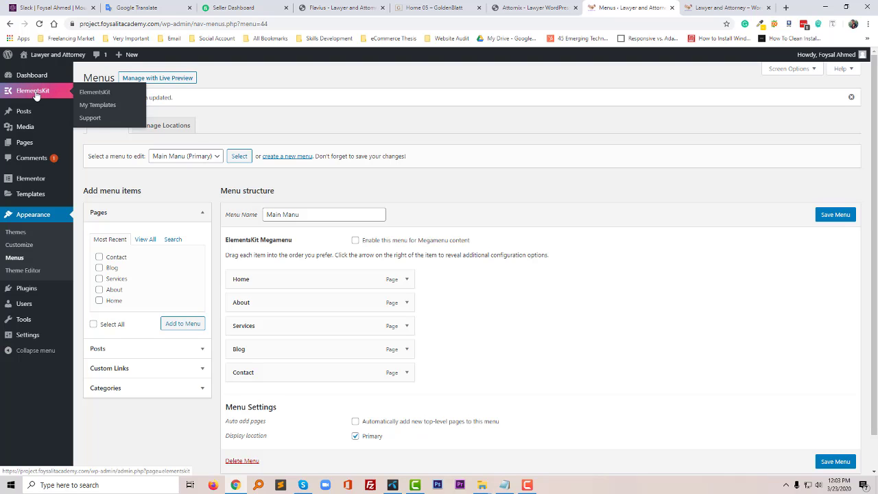
click(94, 110)
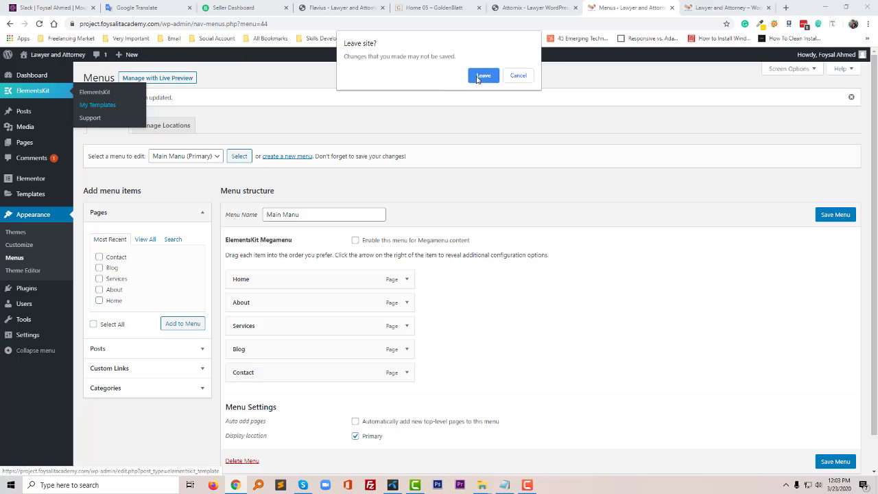
click(483, 74)
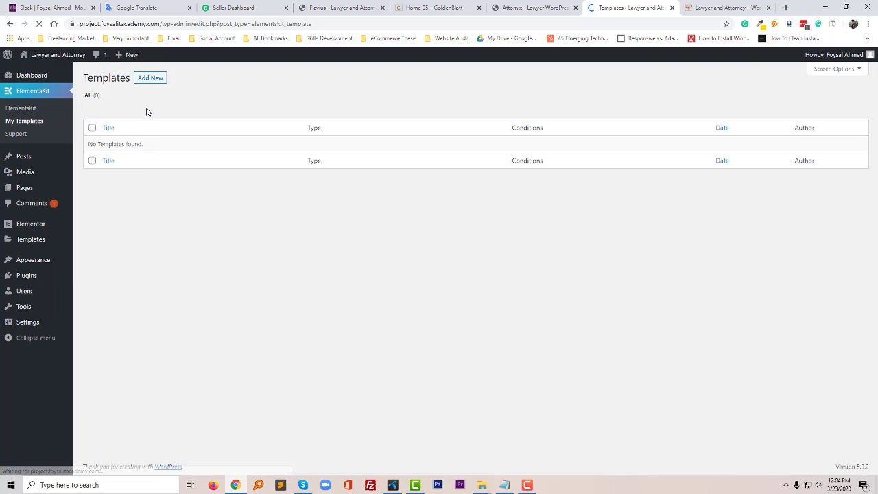
click(155, 82)
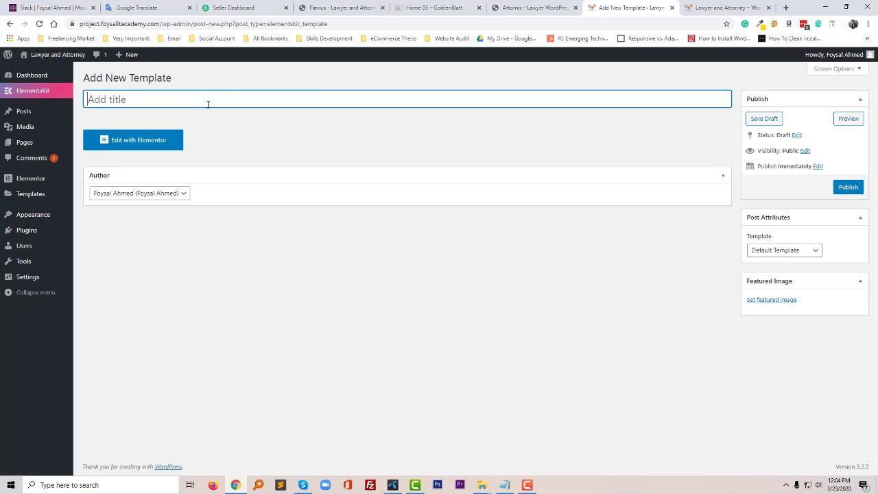
text(Hea)
text(dere)
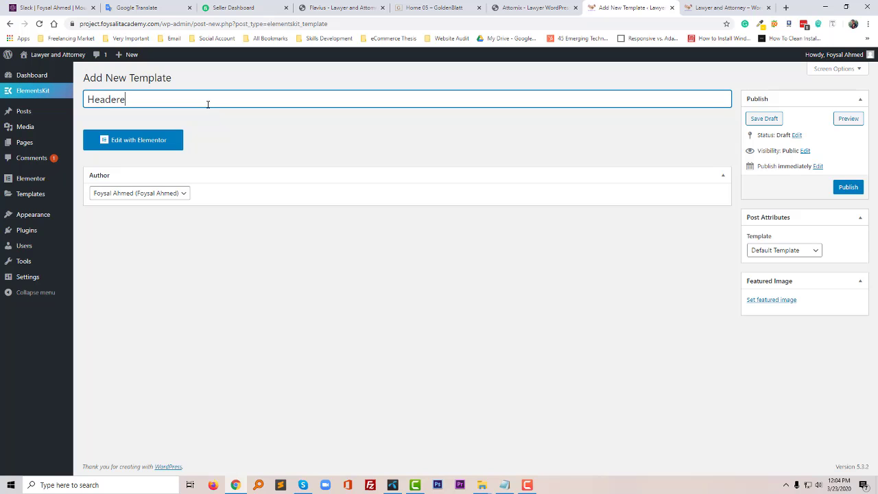
click(847, 189)
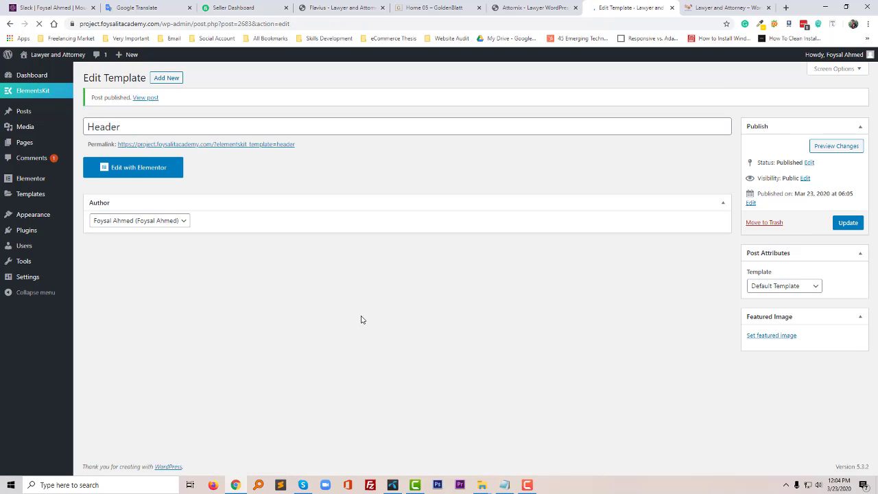
Open the Header template in Elementor and add a single-column section
click(127, 169)
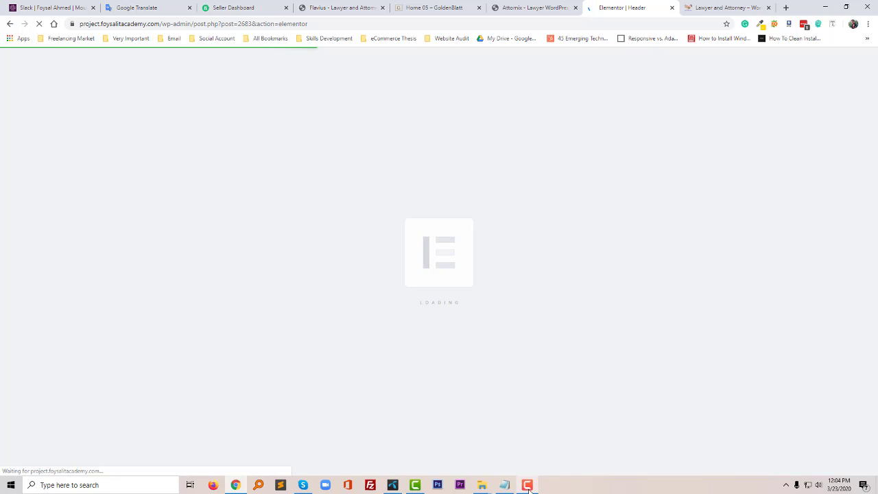
mouse_move(528, 490)
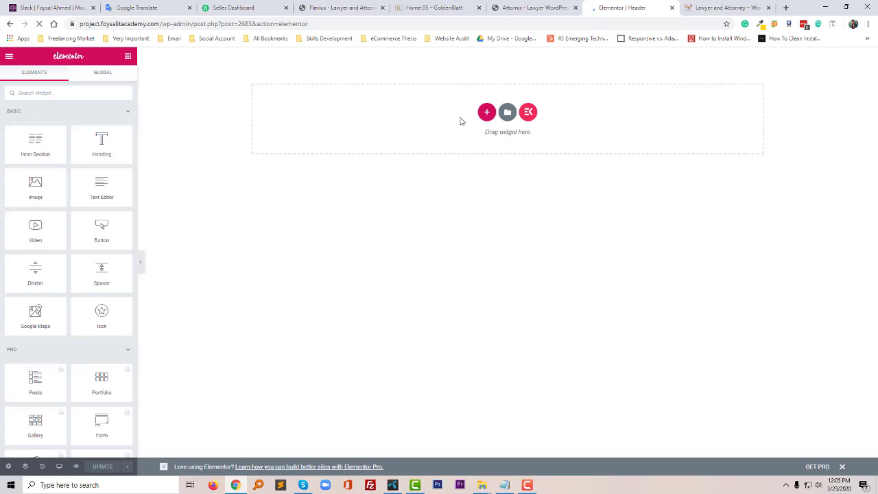
click(486, 112)
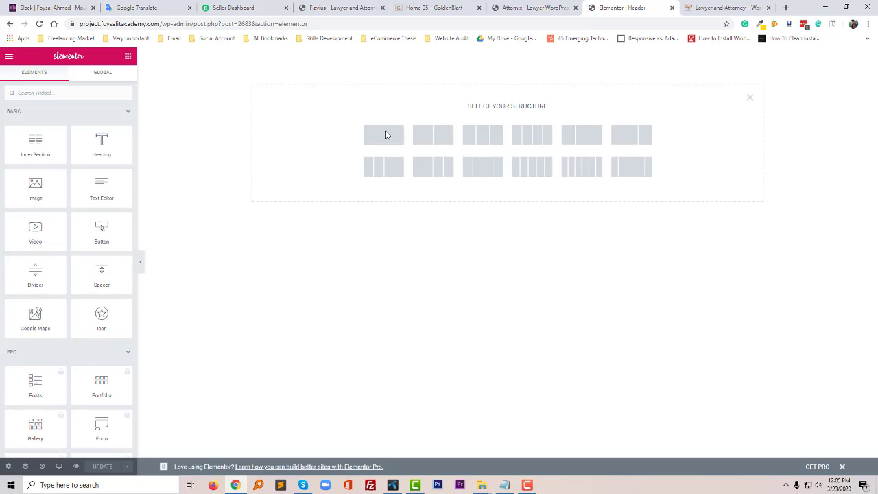
click(387, 135)
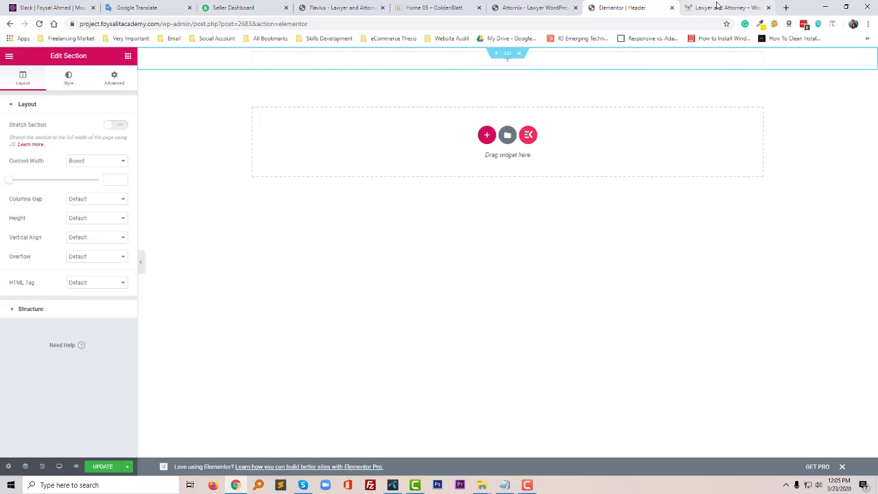
Add two more columns to the header section for a three-column layout
click(508, 54)
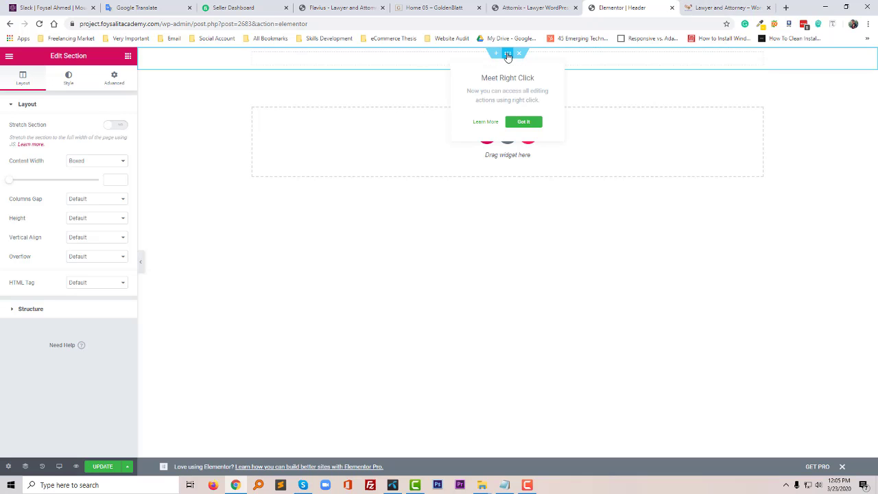
click(396, 63)
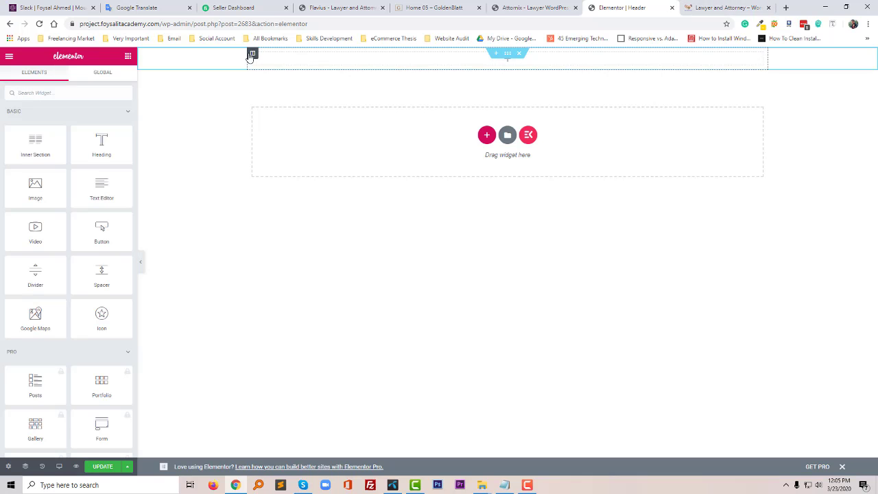
click(252, 54)
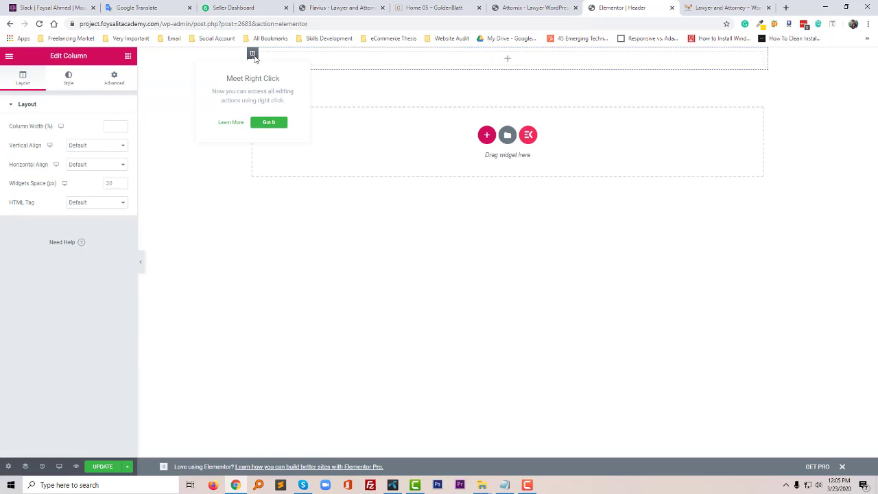
right_click(252, 55)
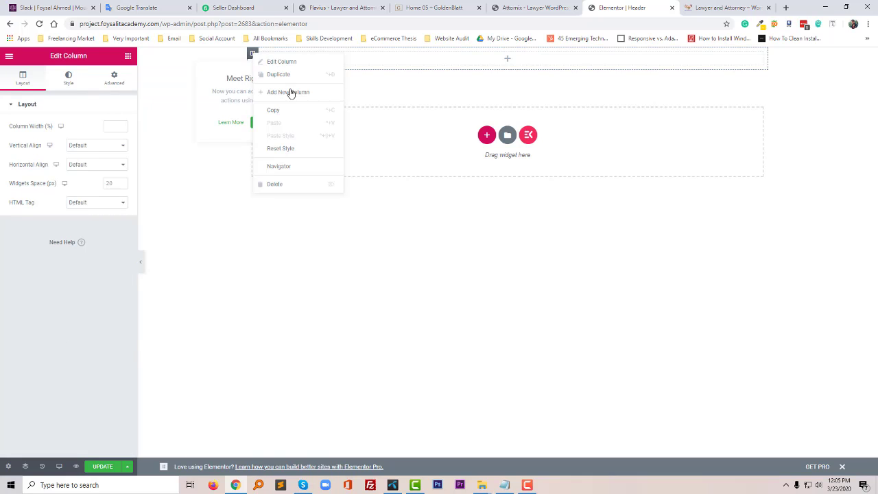
click(293, 92)
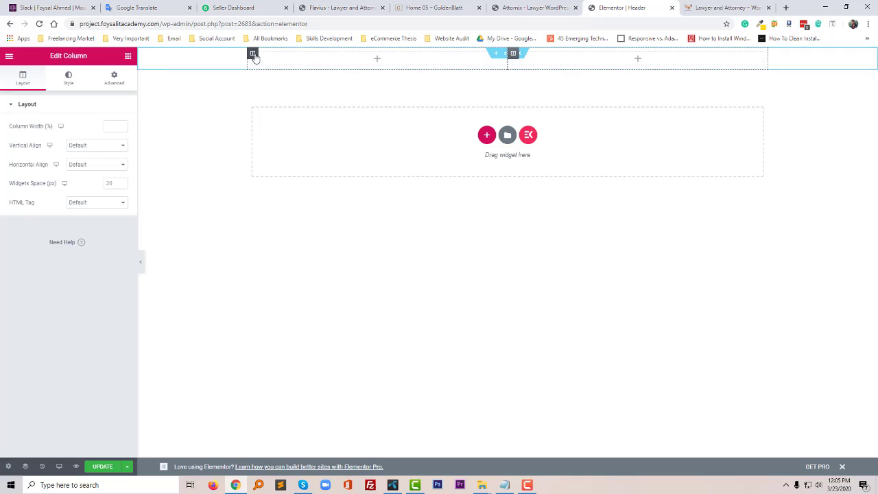
right_click(252, 55)
click(290, 93)
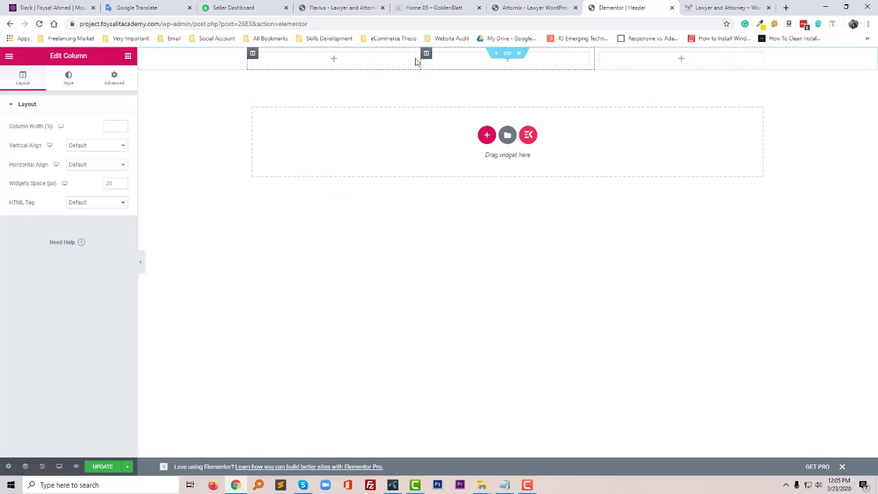
Narrow the two outer columns so the middle one is about 65% wide, and add an Image widget to the first column
drag(421, 62, 326, 66)
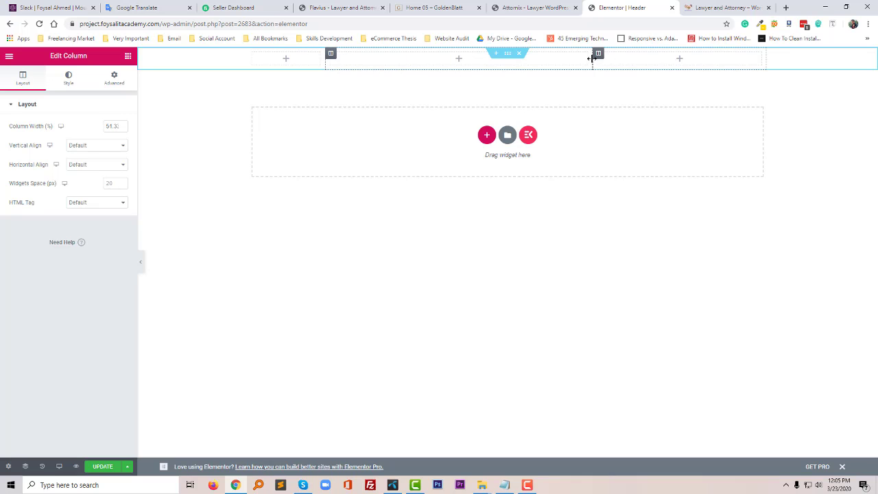
drag(592, 60, 665, 63)
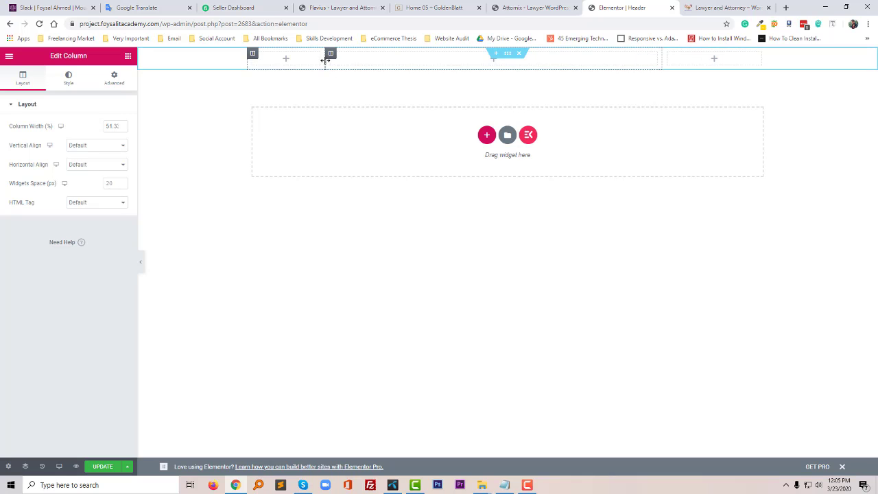
drag(326, 60, 326, 63)
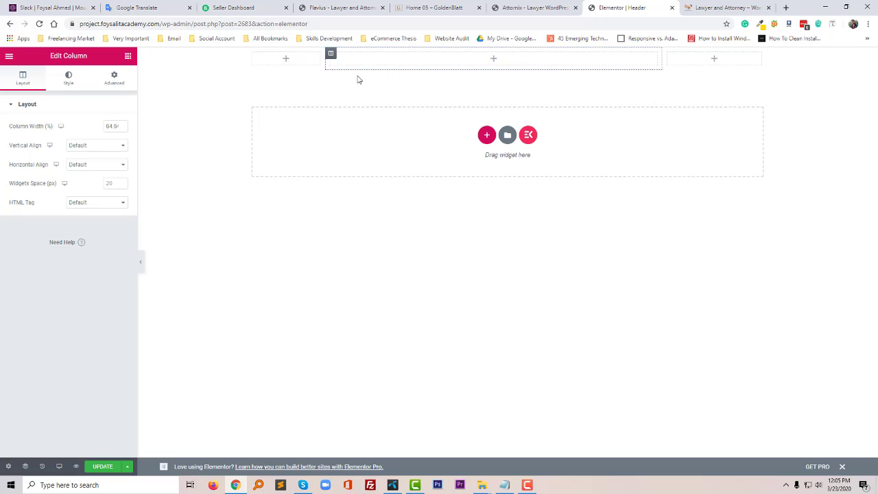
click(289, 61)
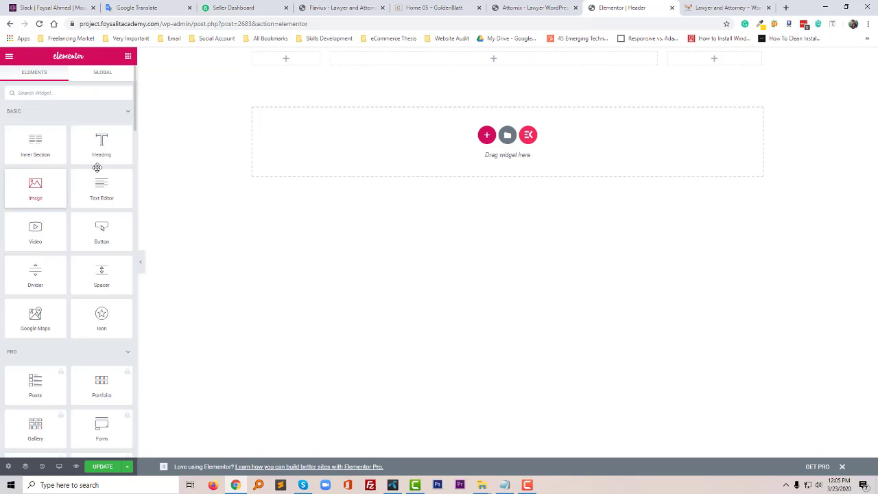
drag(35, 186, 291, 67)
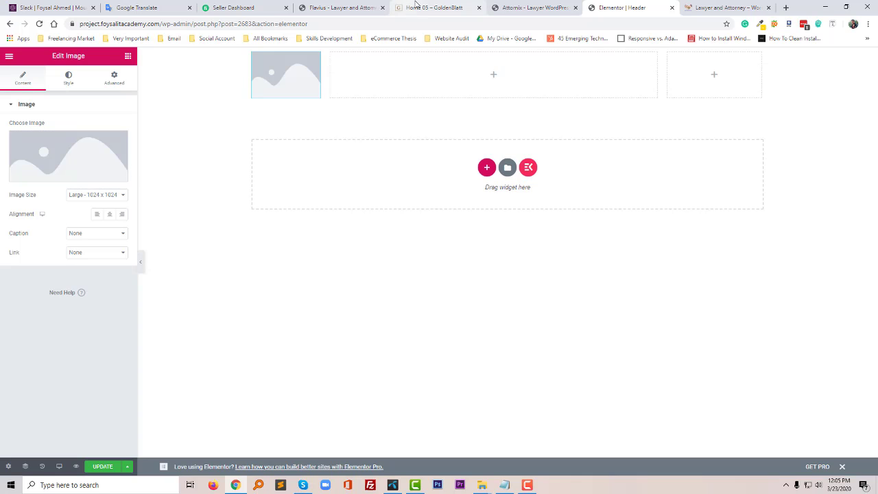
Check the logos on the reference theme sites and save the Attornix logo to Downloads as logo.png
click(337, 7)
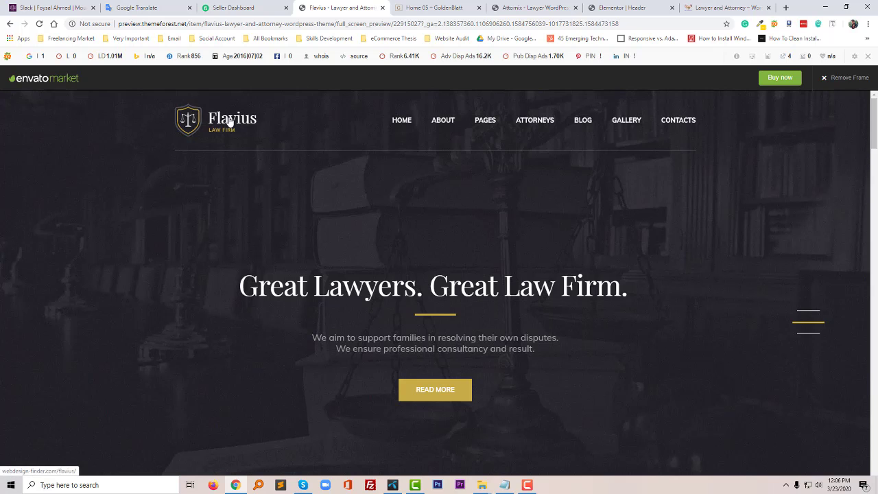
click(436, 8)
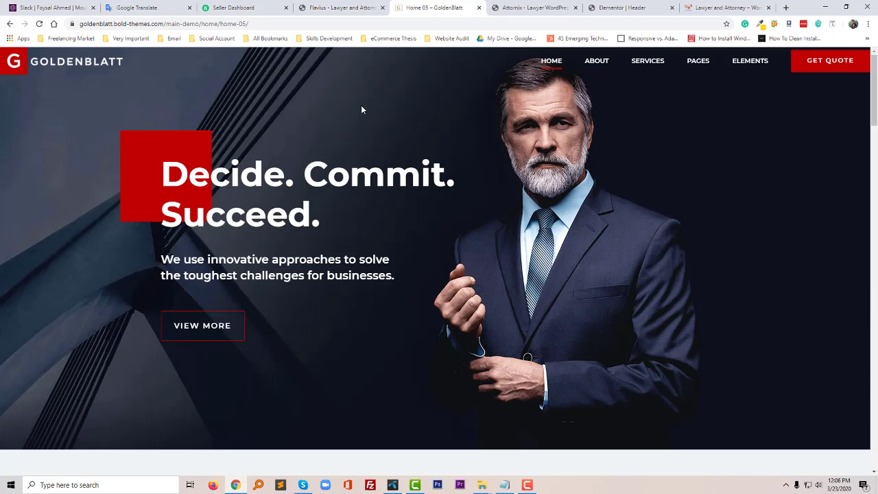
click(529, 7)
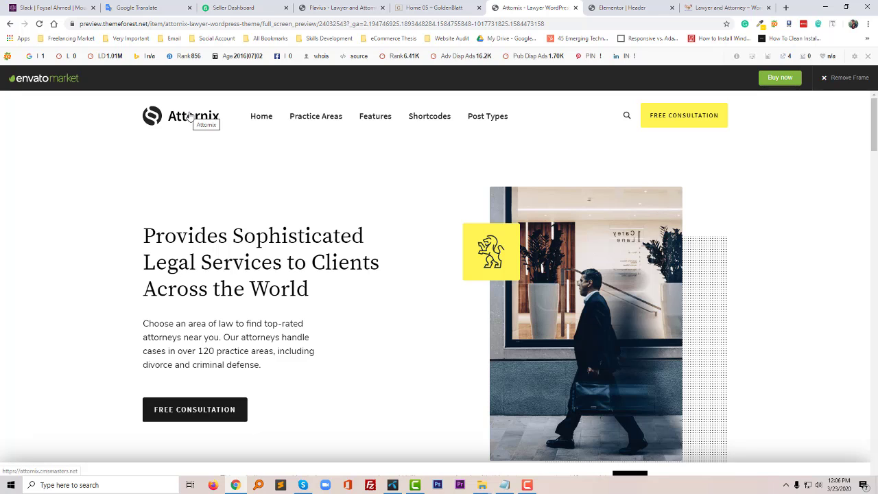
right_click(190, 116)
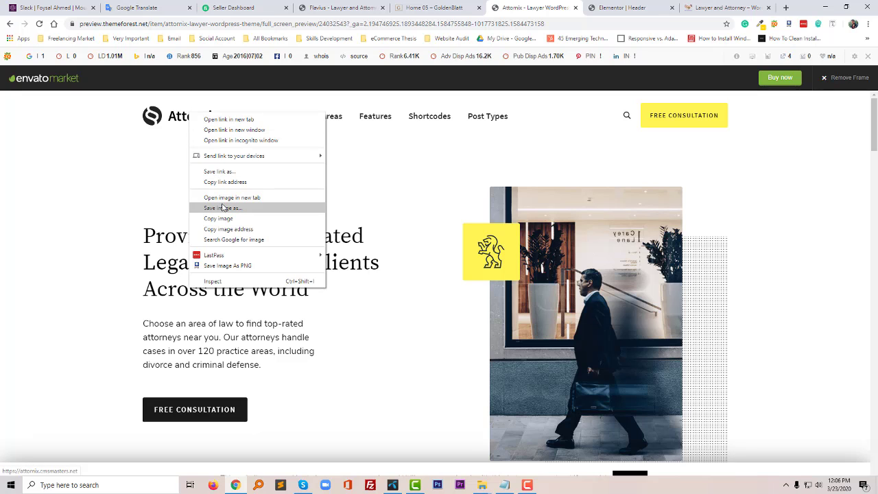
click(222, 208)
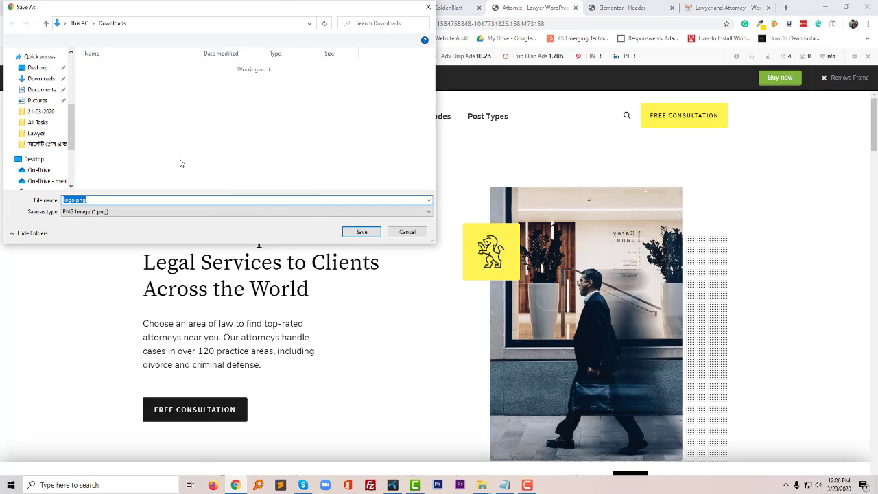
click(359, 232)
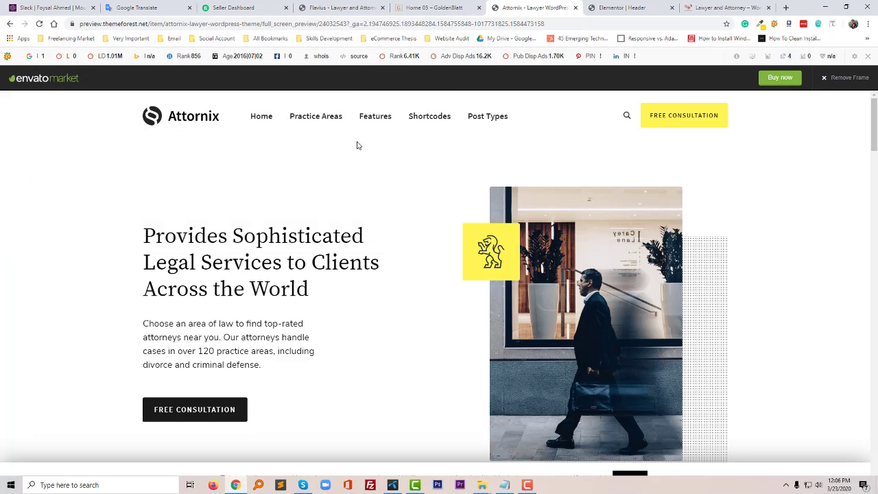
Upload logo.png from Downloads to the media library and insert it into the header's Image widget
click(597, 6)
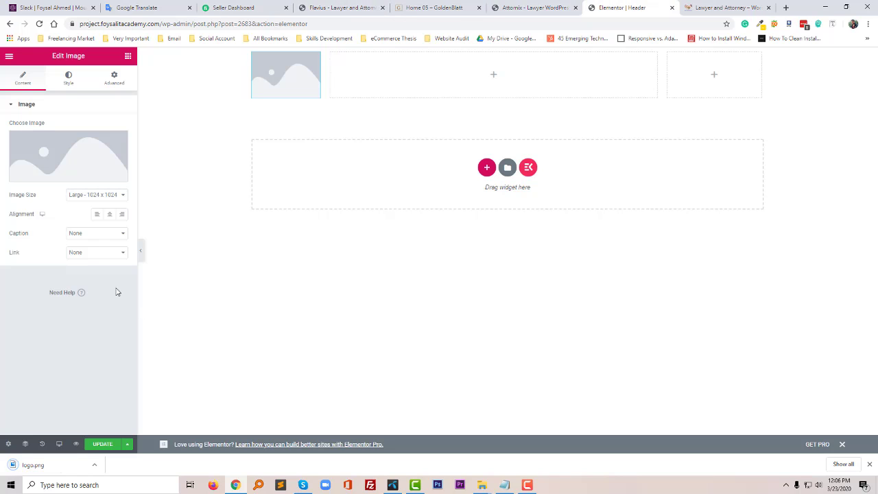
click(94, 466)
click(121, 434)
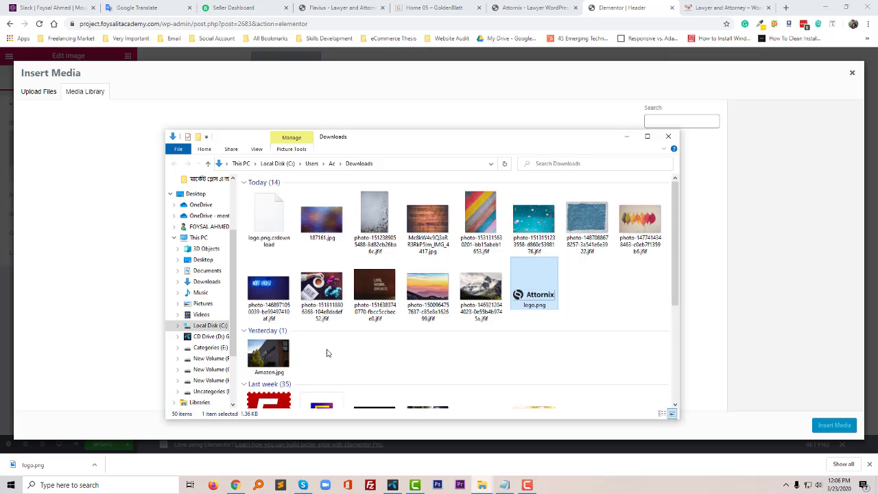
drag(652, 289, 725, 293)
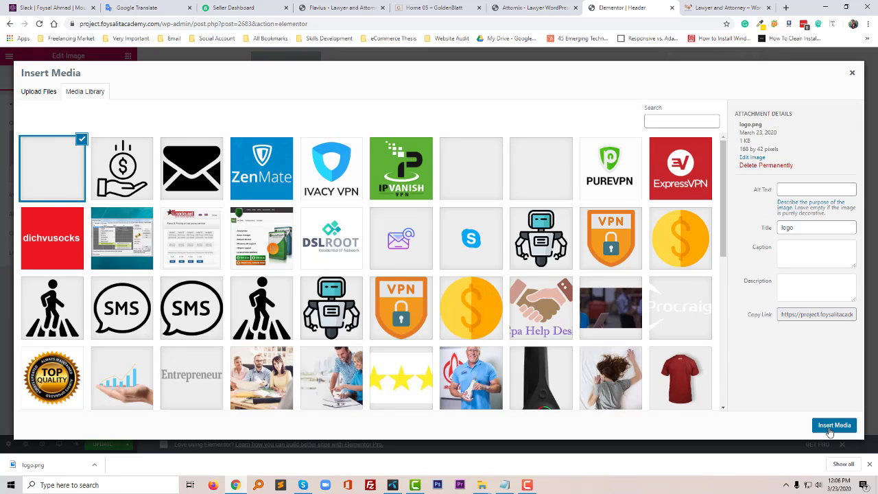
click(821, 424)
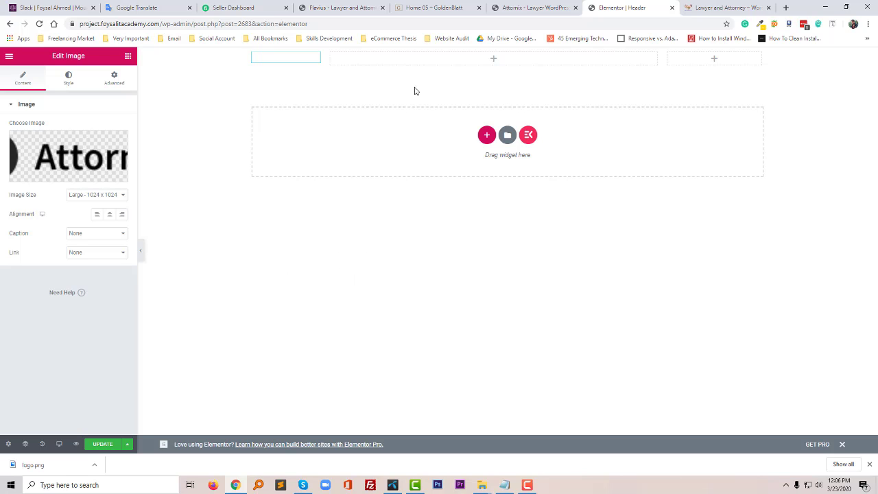
Add the ElementsKit Nav menu widget to the middle column and assign it the Main Menu
key(Delete)
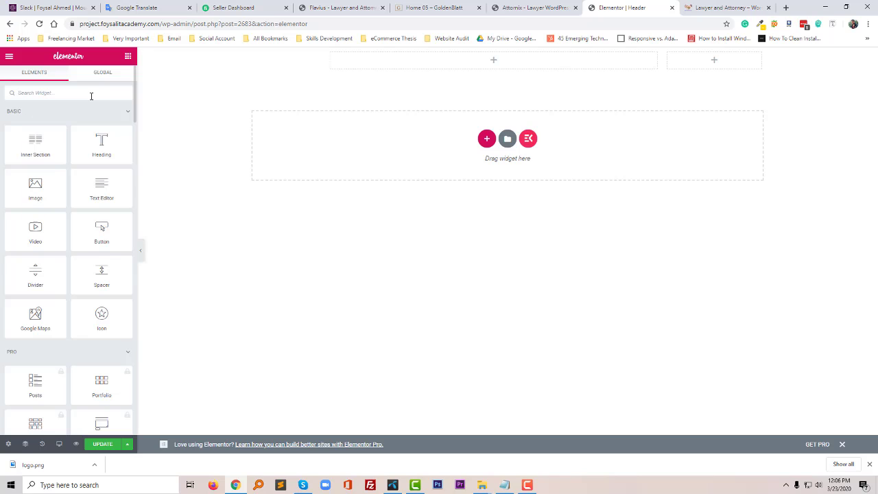
text(na)
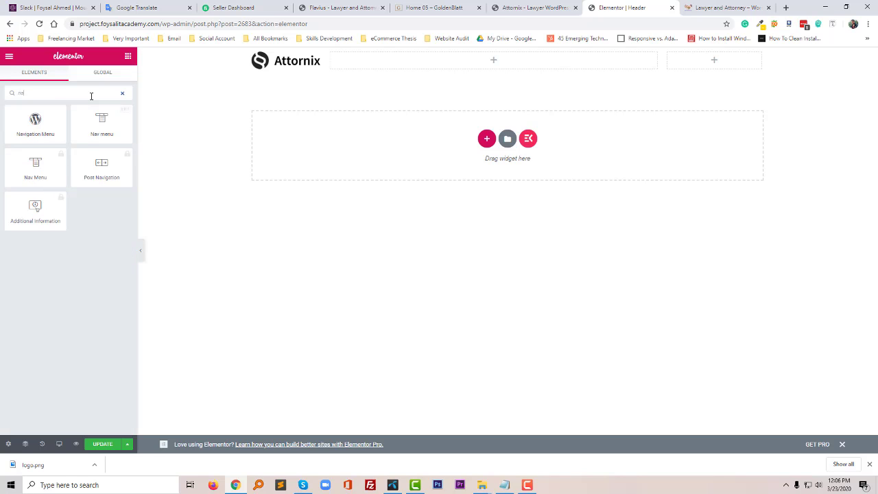
drag(101, 123, 456, 69)
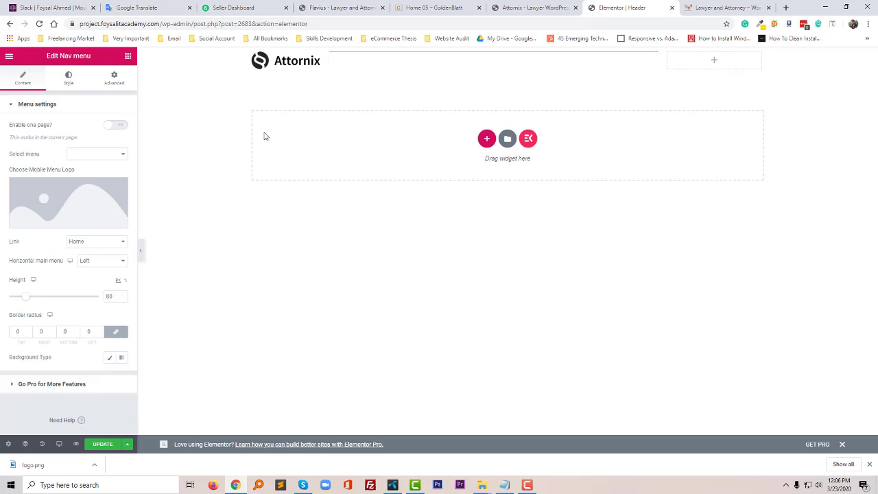
click(100, 155)
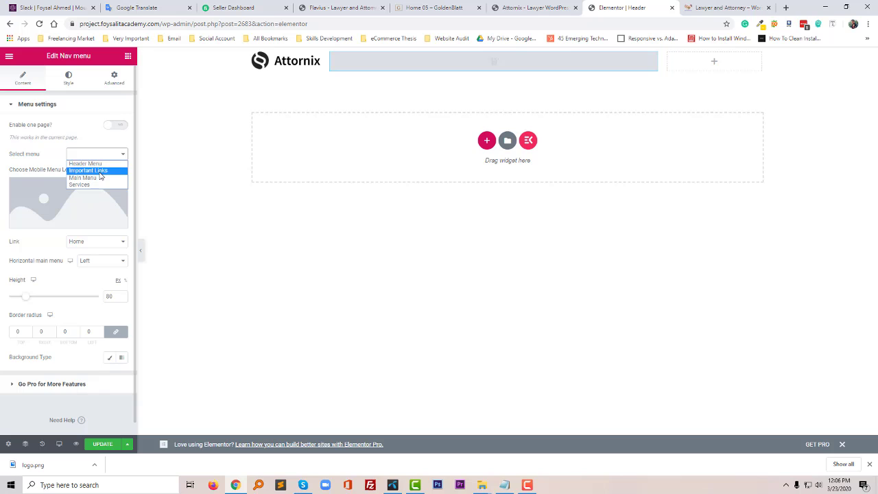
click(93, 180)
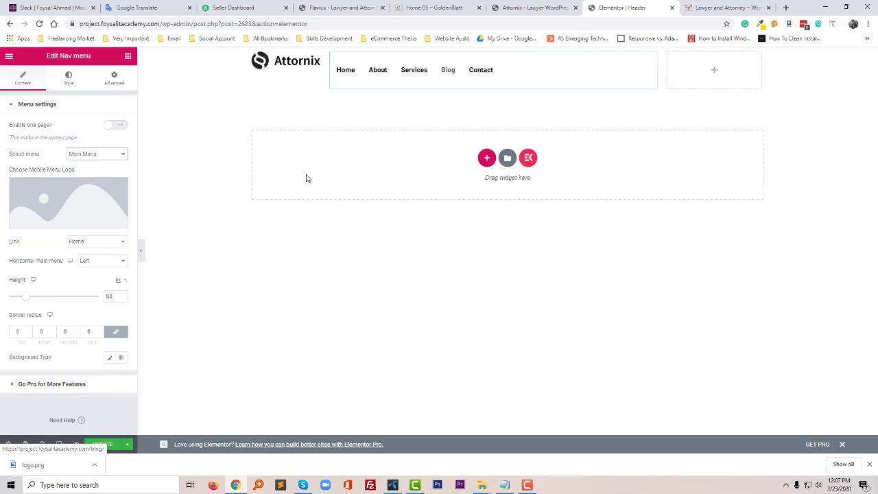
Add a Button widget to the third column of the header
click(713, 72)
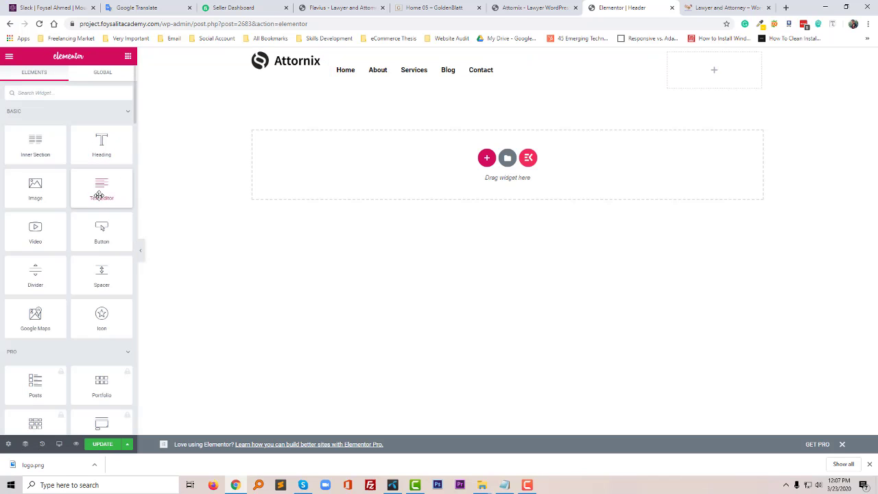
drag(565, 124, 692, 73)
drag(515, 109, 437, 82)
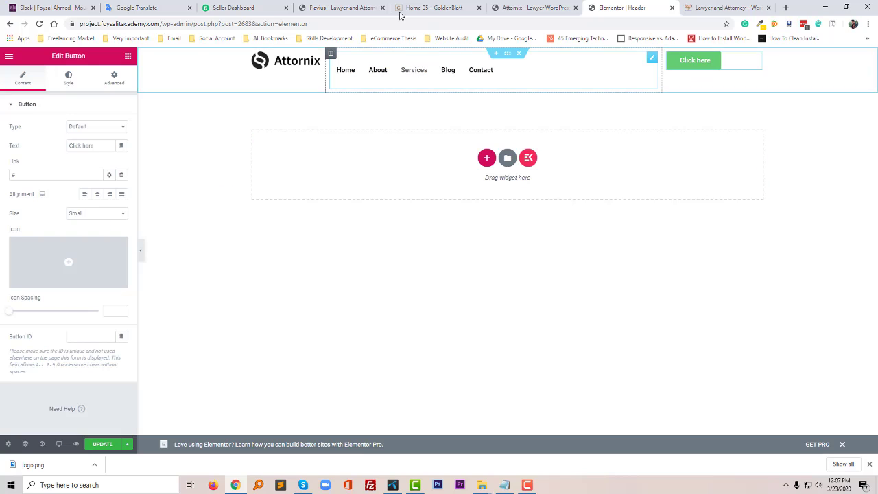
Check the button wording on the reference theme sites and set the header button's text to FREE CONSULTION
click(352, 6)
click(433, 7)
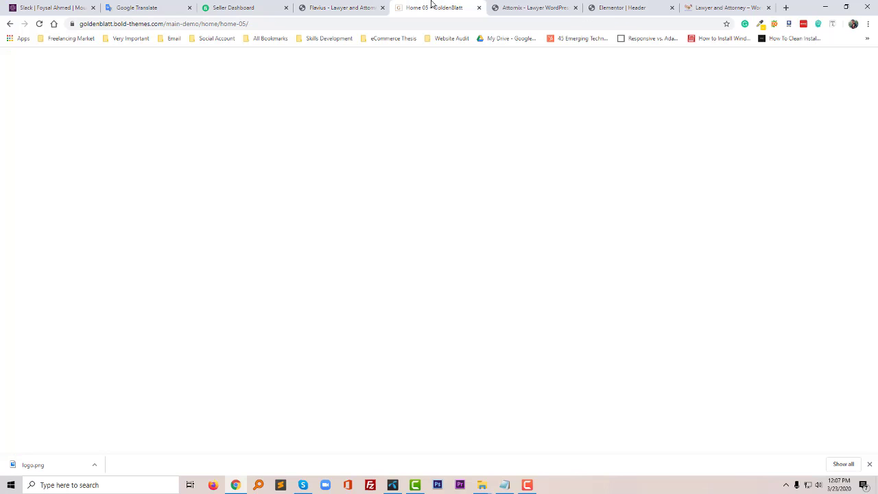
click(520, 6)
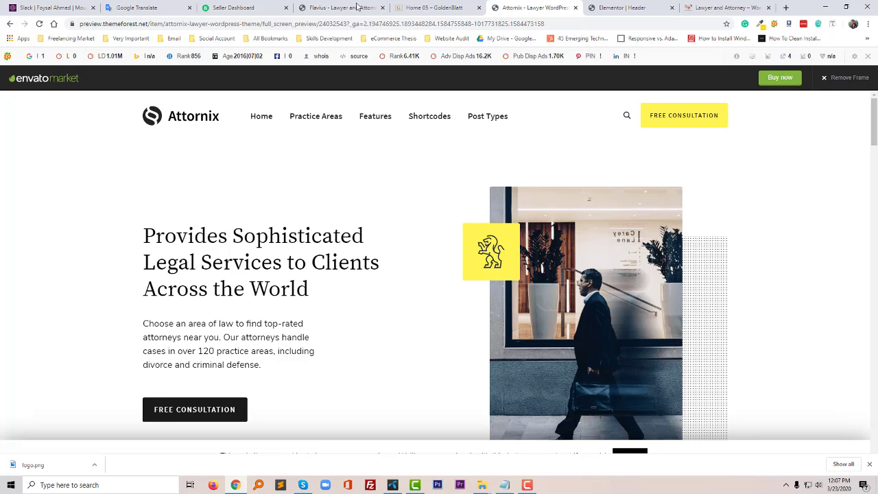
click(633, 8)
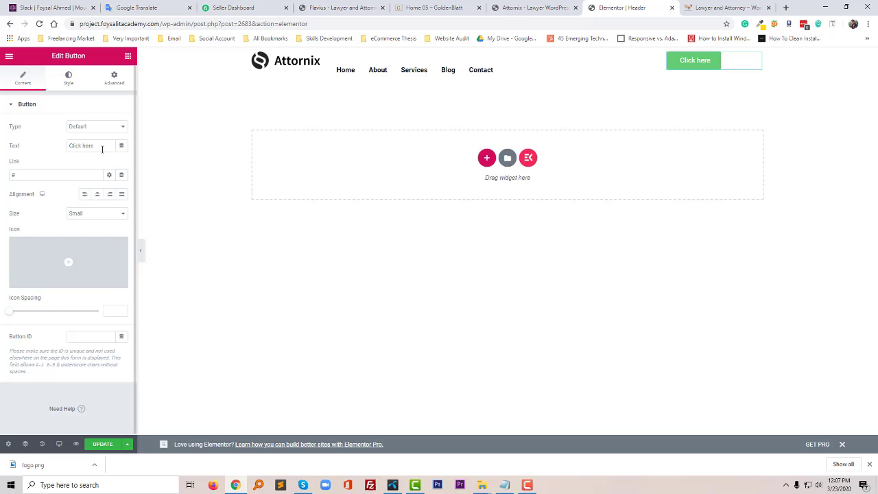
text(https://project.foysalitacademy.com/wp-admin/)
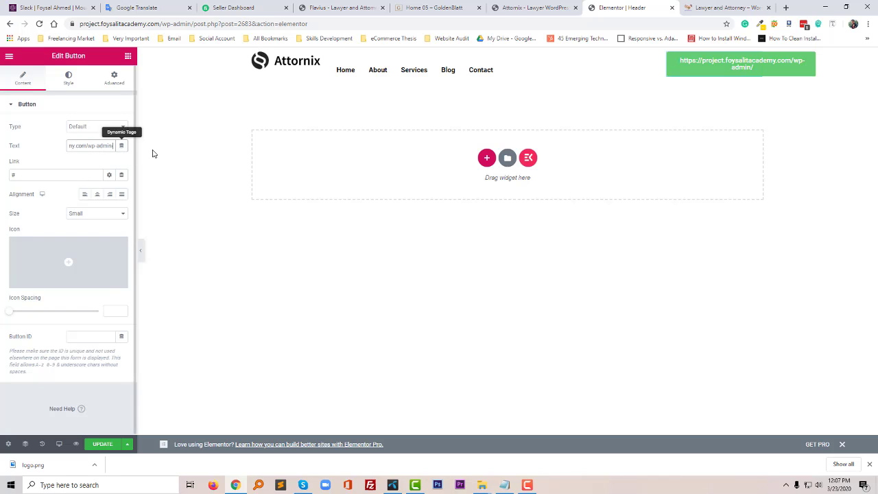
triple_click(89, 148)
text(FREE CONSUL)
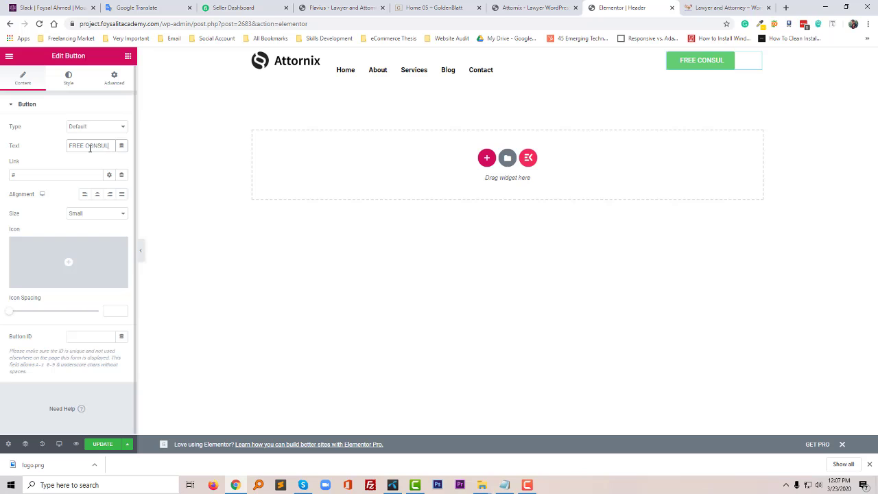
text(TION)
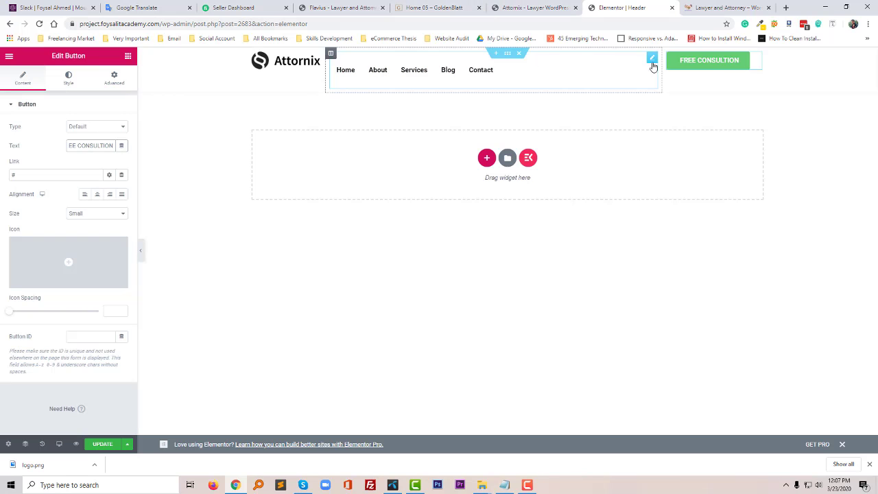
Look up the spelling of the button text on Google and correct the header button's text to FREE CONSULTATION
triple_click(95, 146)
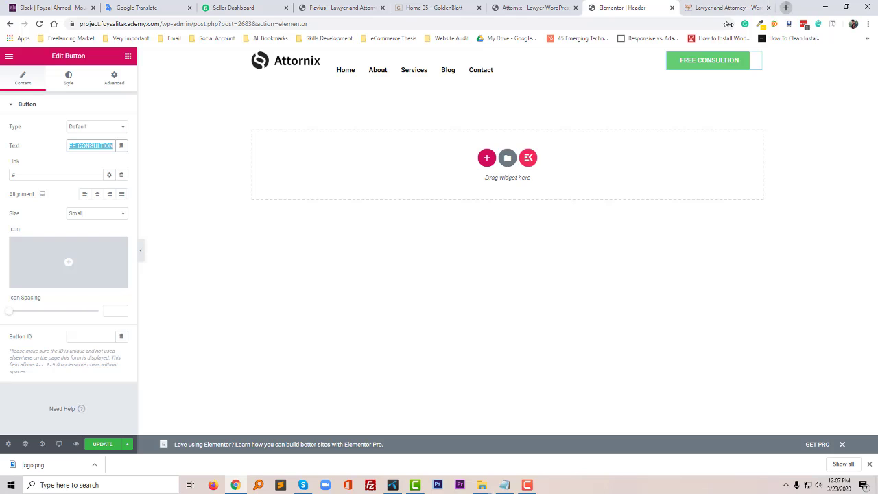
key(ctrl+c)
key(ctrl+t)
key(ctrl+v)
key(Return)
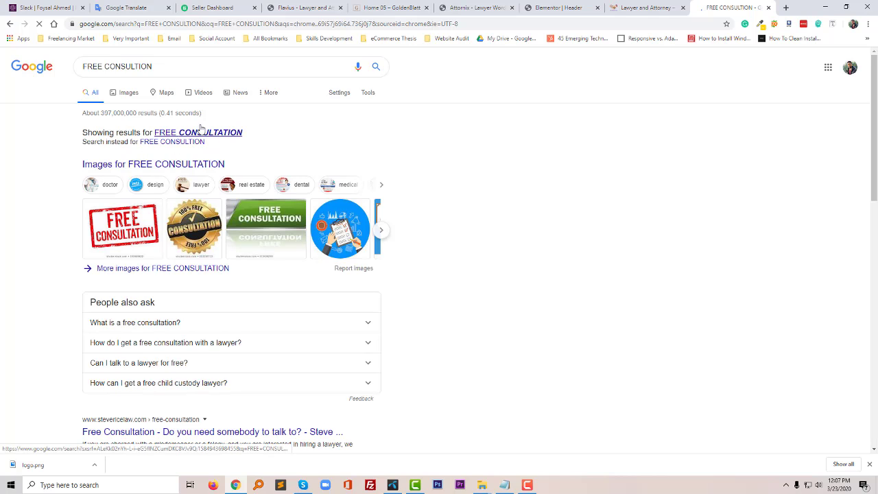
triple_click(172, 67)
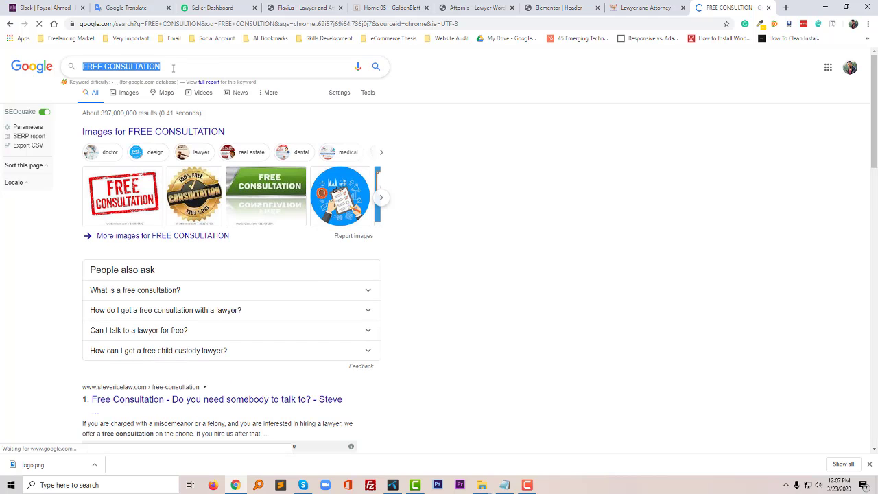
click(638, 7)
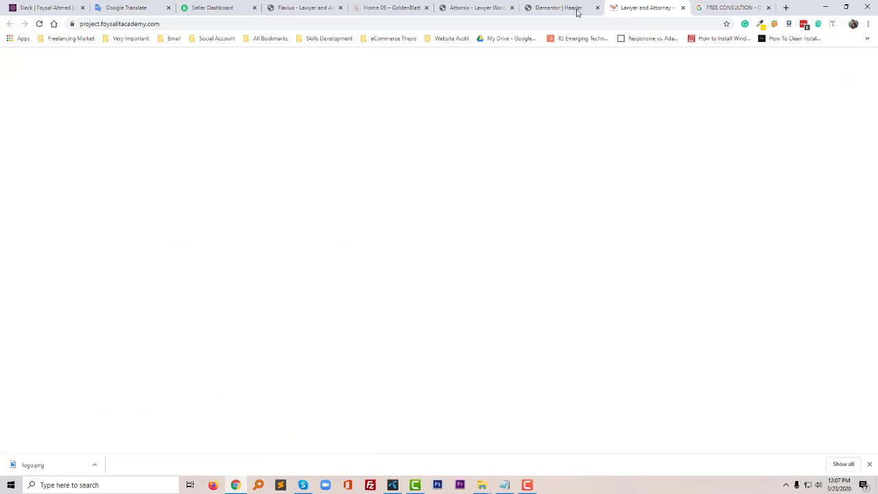
click(557, 7)
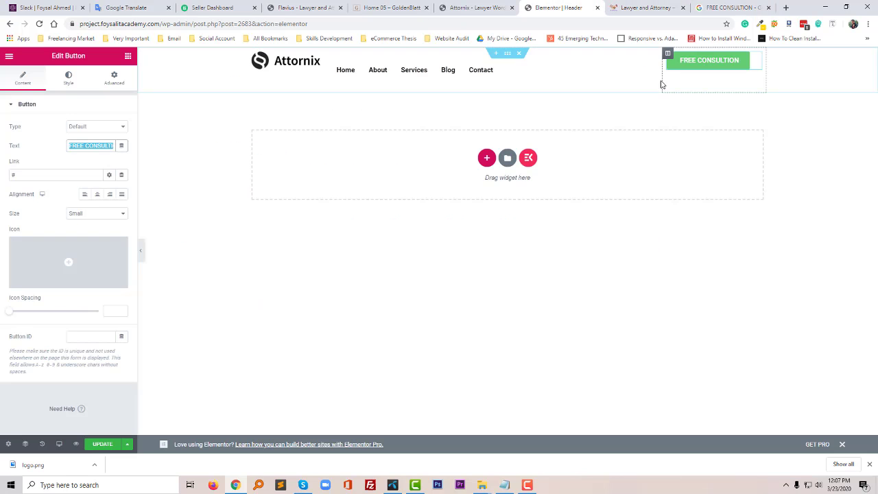
click(106, 145)
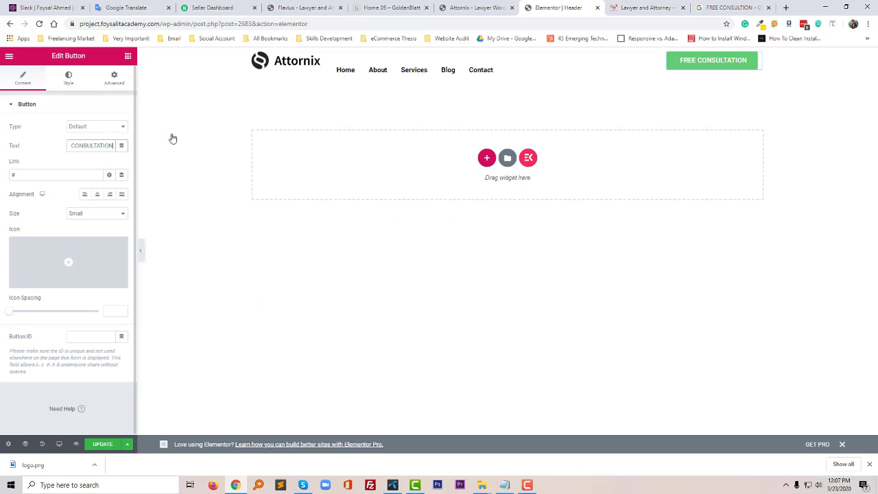
Compare the button with the Attornix demo and set the header button's alignment to justified
click(461, 7)
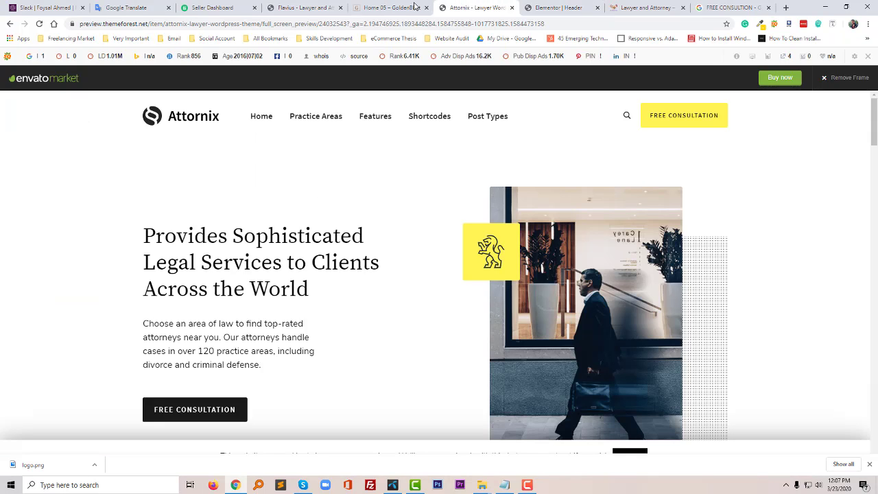
click(546, 6)
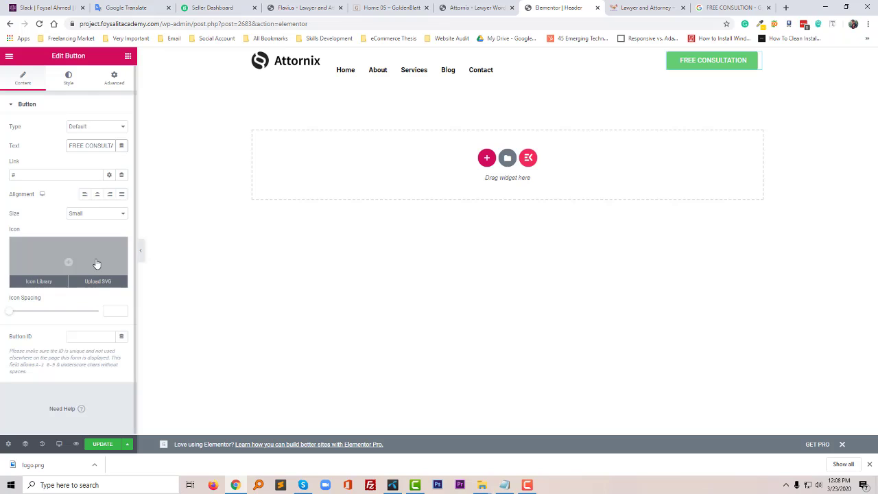
click(122, 196)
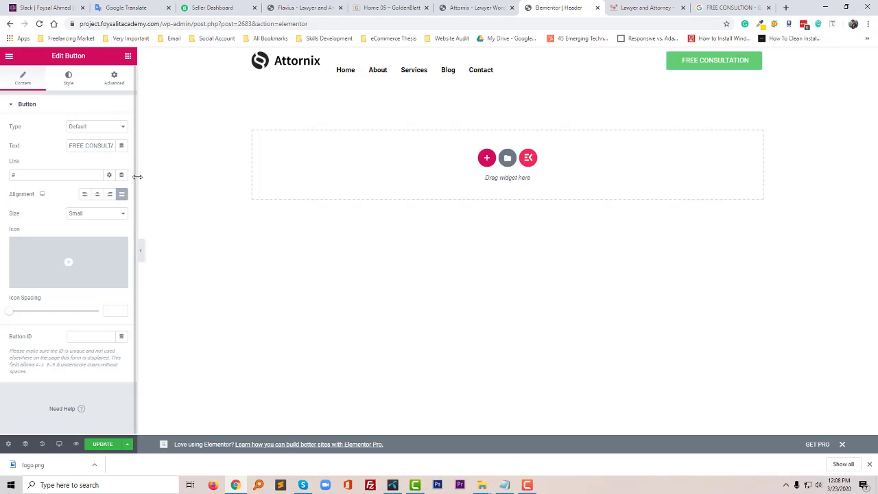
Set the header button's background color to #bf0000, copied from the Road to Design.txt notes
click(71, 81)
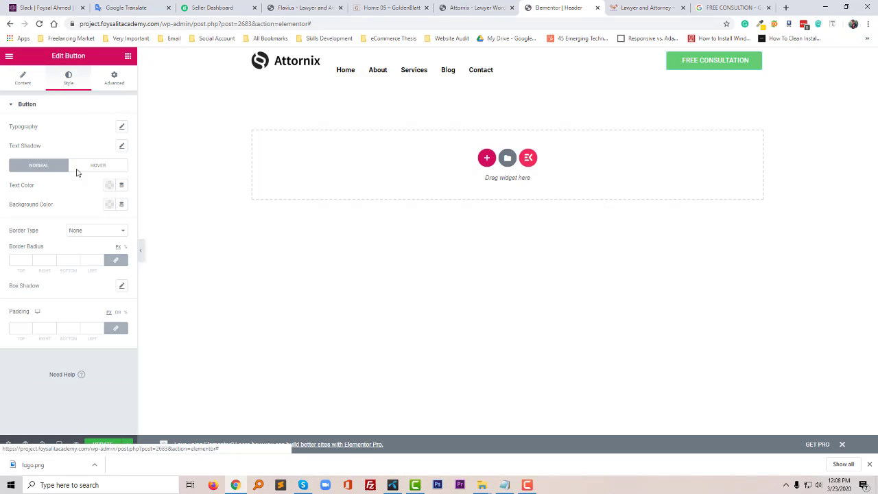
click(110, 206)
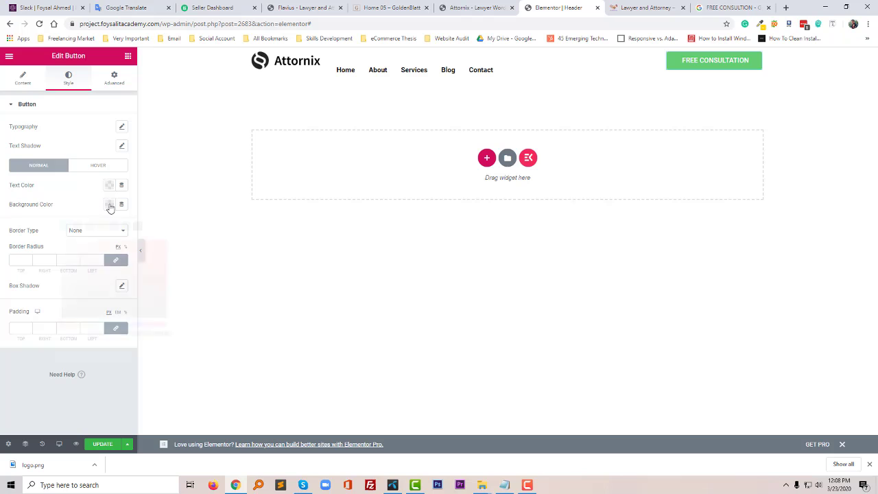
click(506, 487)
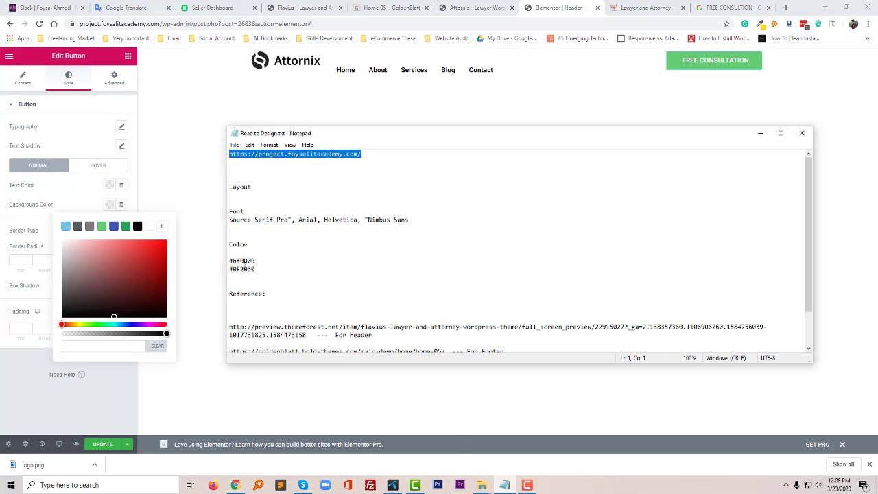
click(249, 261)
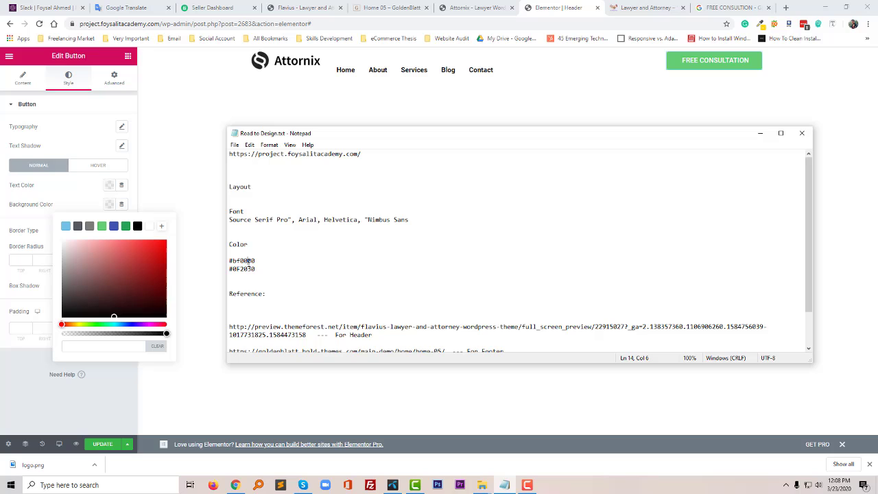
click(90, 346)
key(ctrl+v)
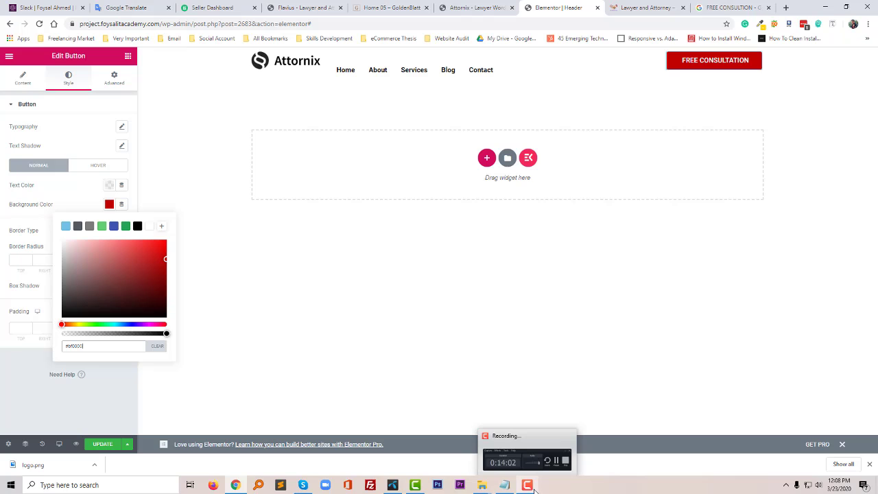
Try the second color from the notes, #0F2030, as the header button's background
click(504, 485)
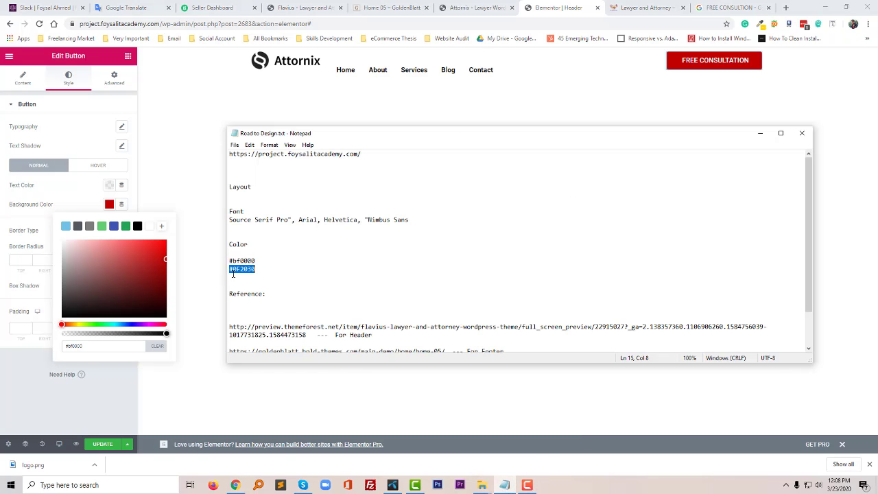
click(101, 345)
key(ctrl+a)
key(ctrl+v)
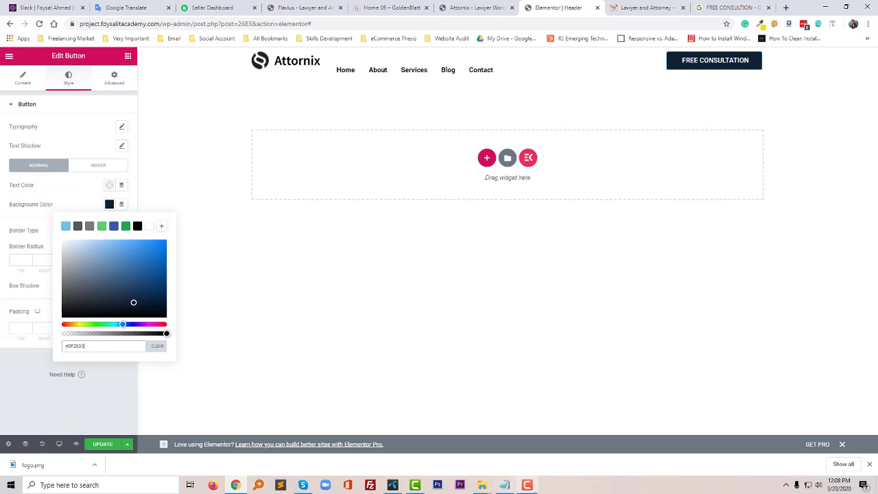
Return the header button's background to the first color in the notes, #bf0000
click(504, 485)
double_click(241, 261)
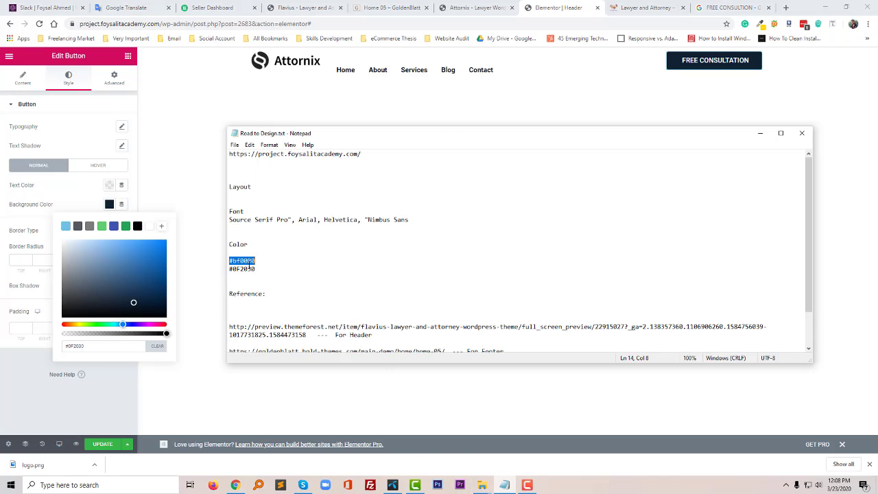
key(ctrl+c)
click(97, 347)
key(ctrl+v)
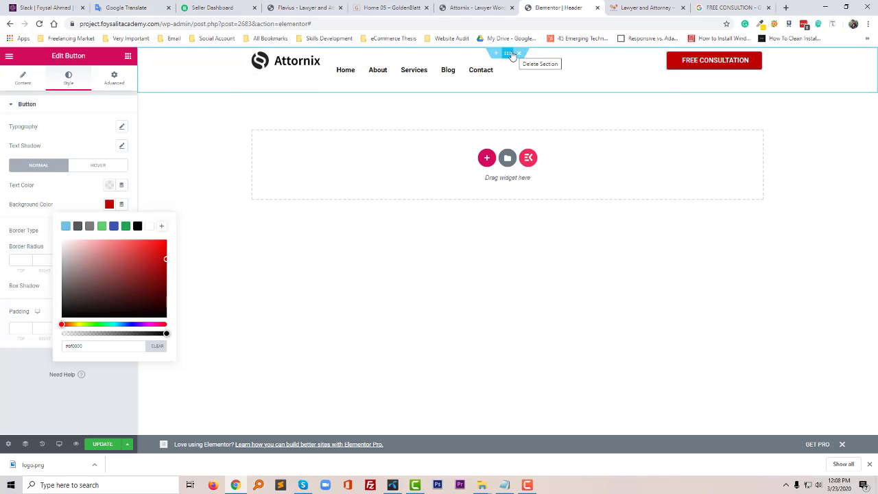
Set the header section's vertical alignment to Middle
click(507, 53)
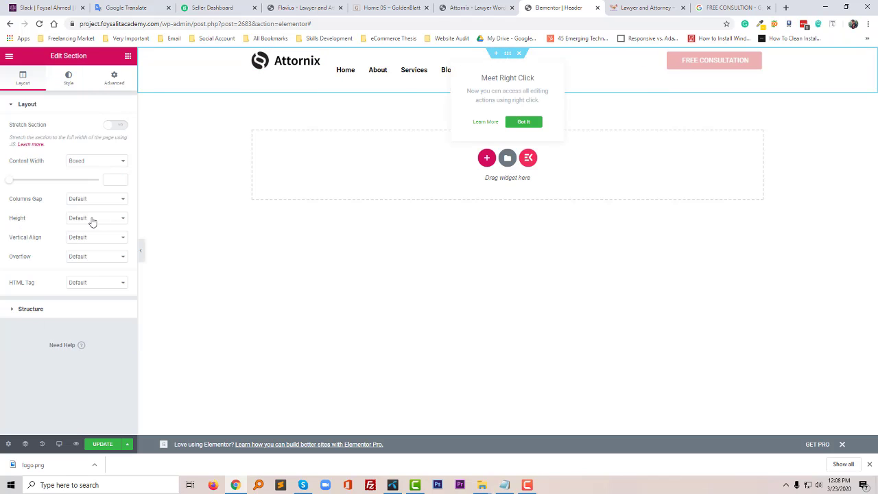
click(71, 84)
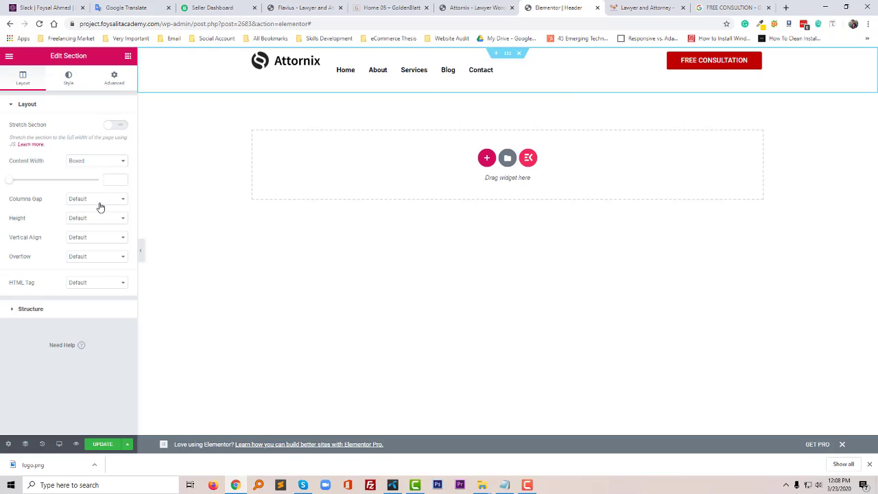
click(94, 238)
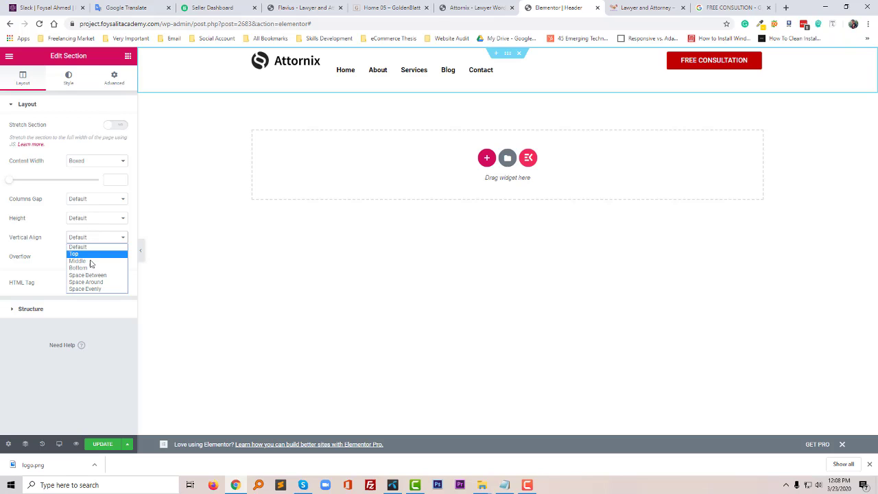
click(90, 262)
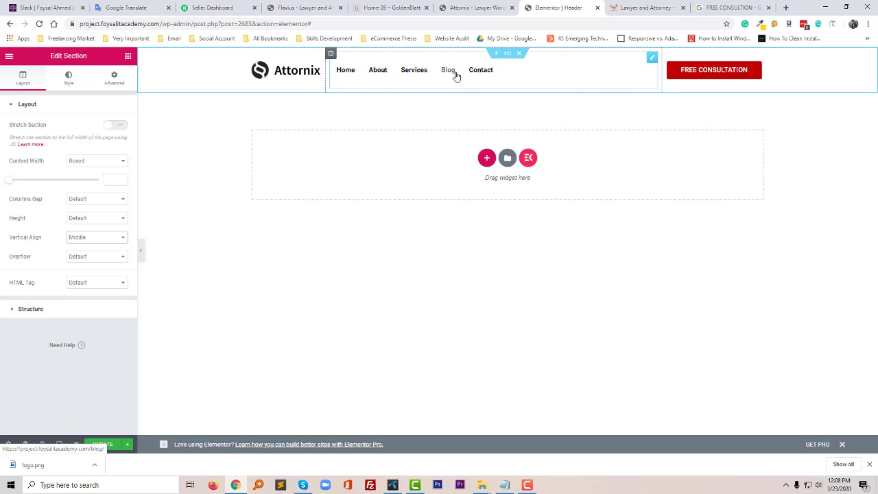
Set the Nav menu widget's horizontal main menu position to Center
click(487, 75)
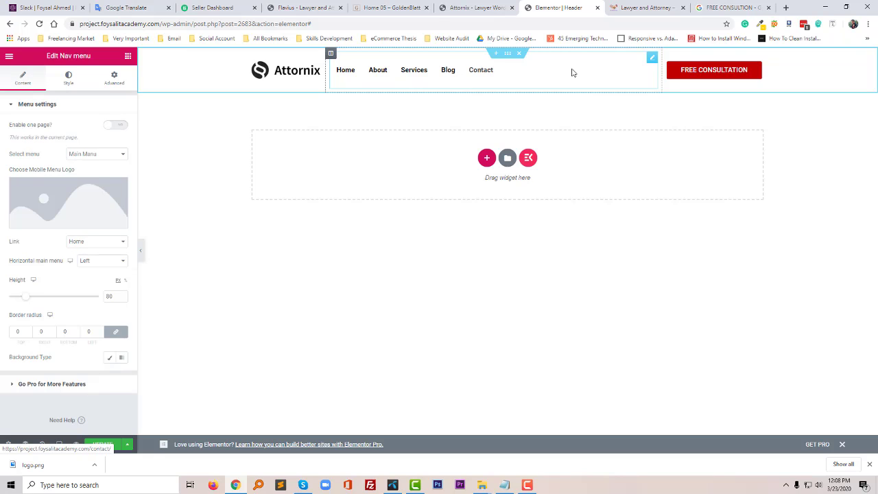
click(95, 265)
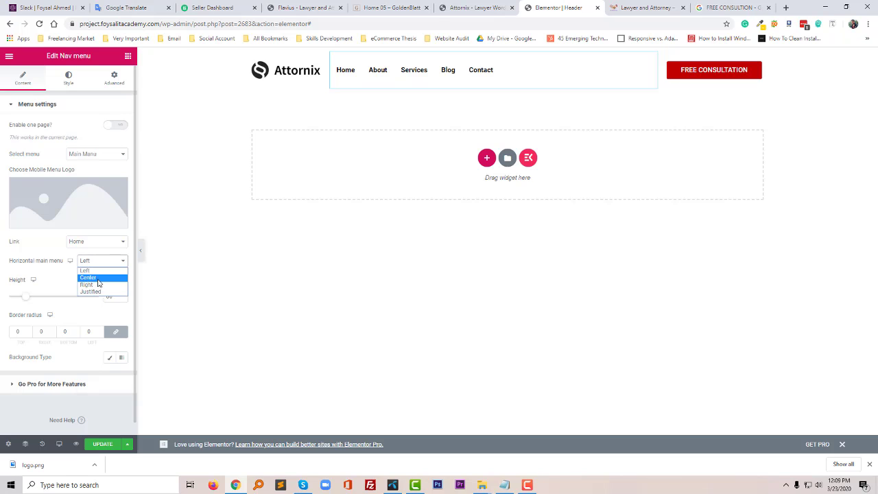
click(98, 278)
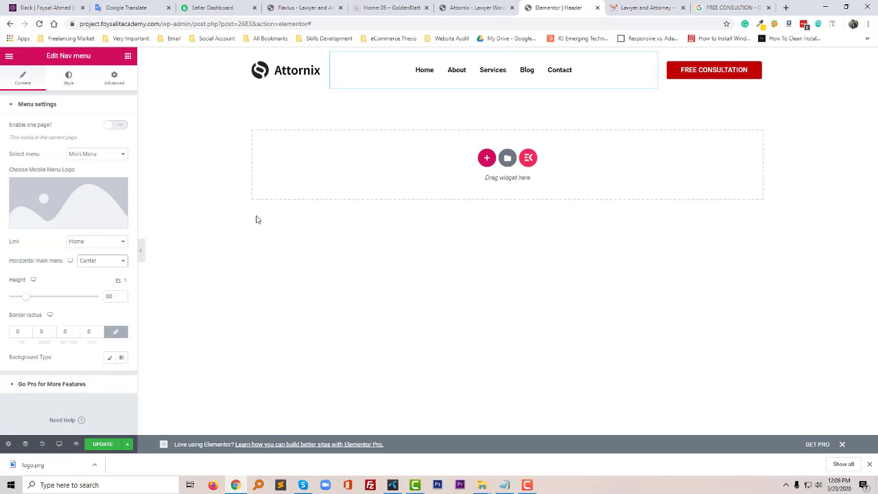
Update the header template and exit the Elementor editor to the WordPress dashboard
click(102, 445)
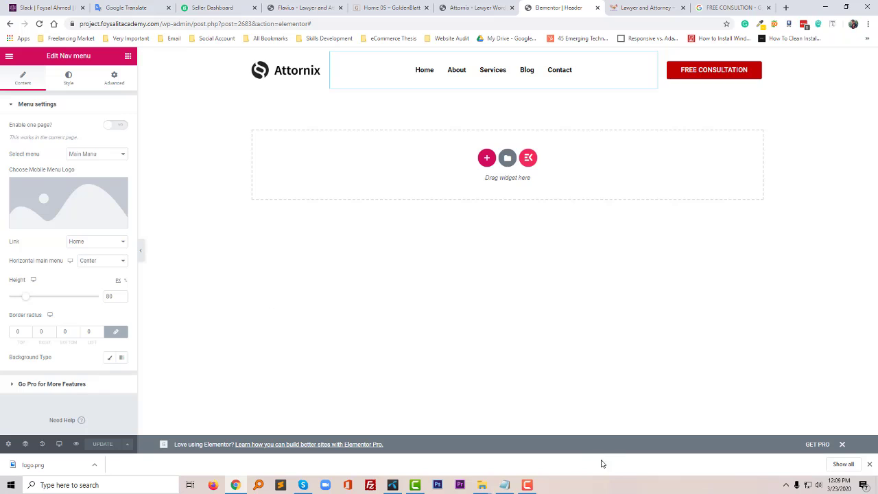
click(869, 465)
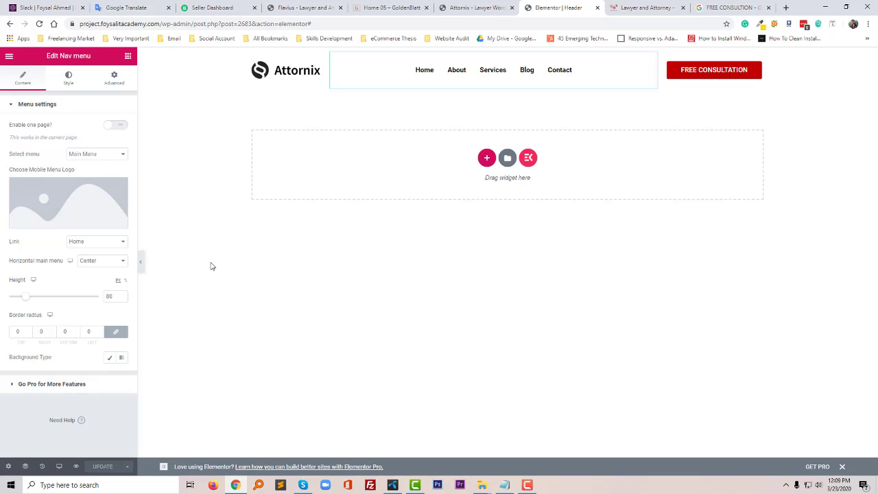
click(9, 57)
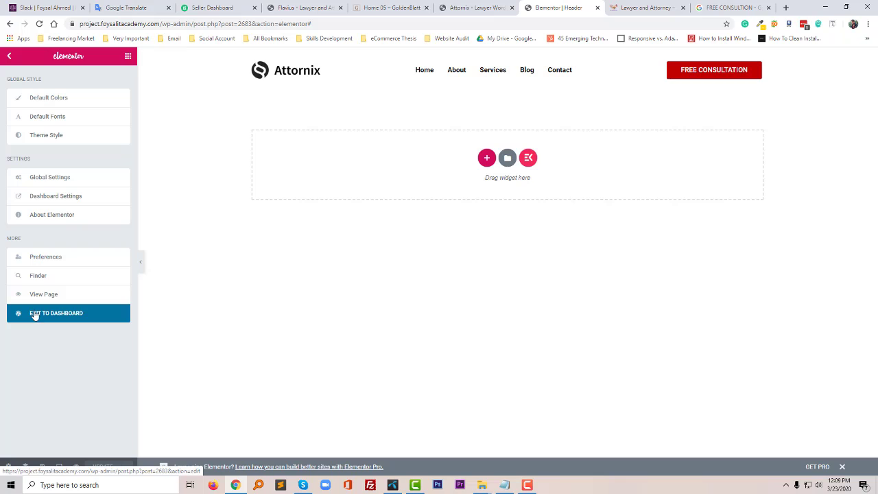
click(61, 317)
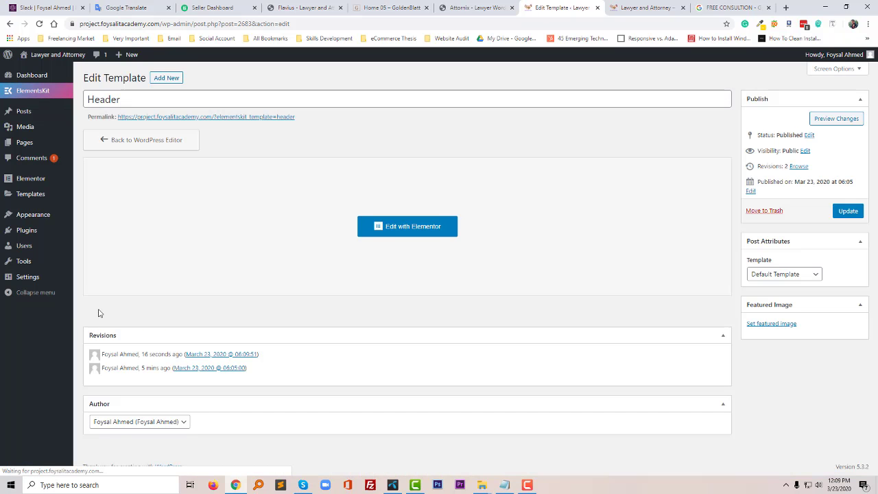
Open the Template Settings of the Header template in ElementsKit's My Templates
mouse_move(43, 95)
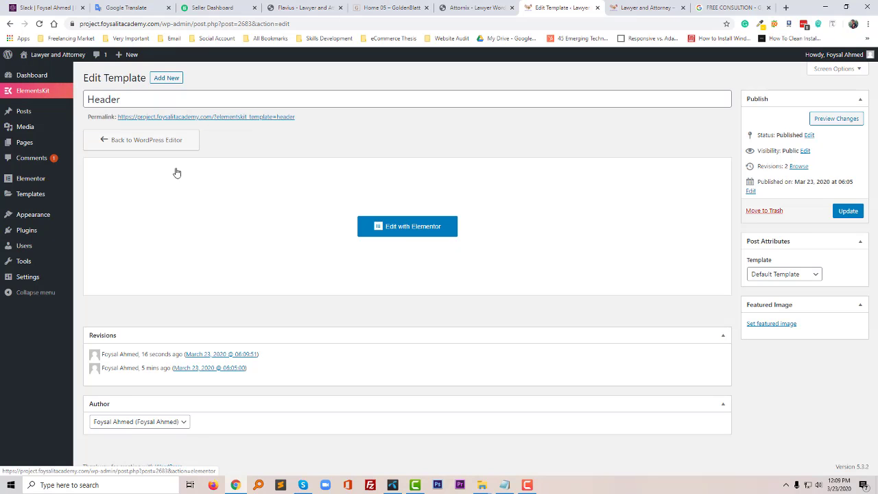
click(101, 91)
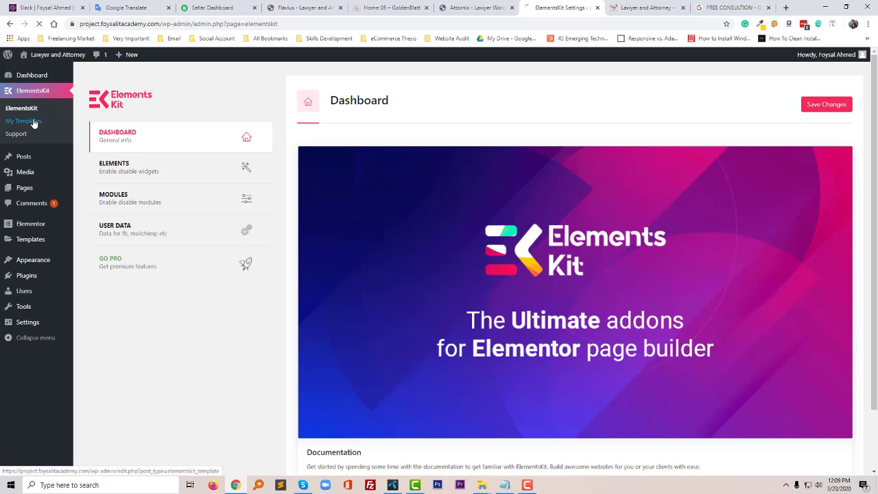
click(33, 121)
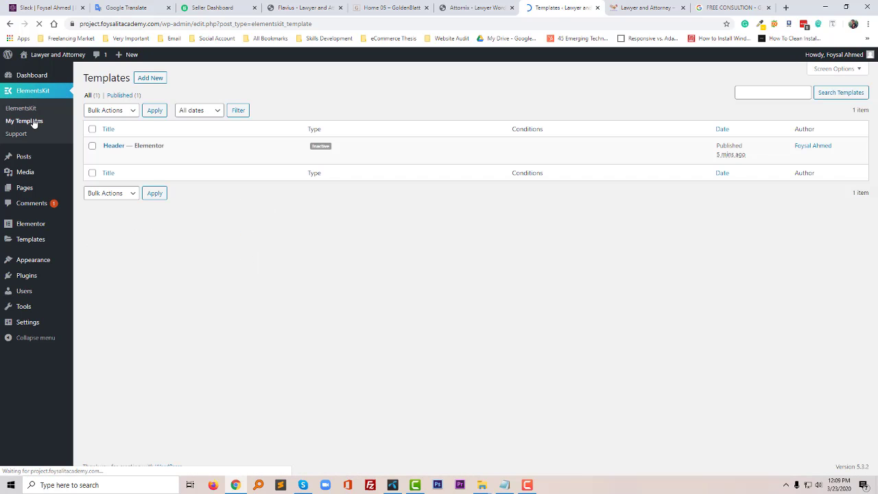
mouse_move(212, 190)
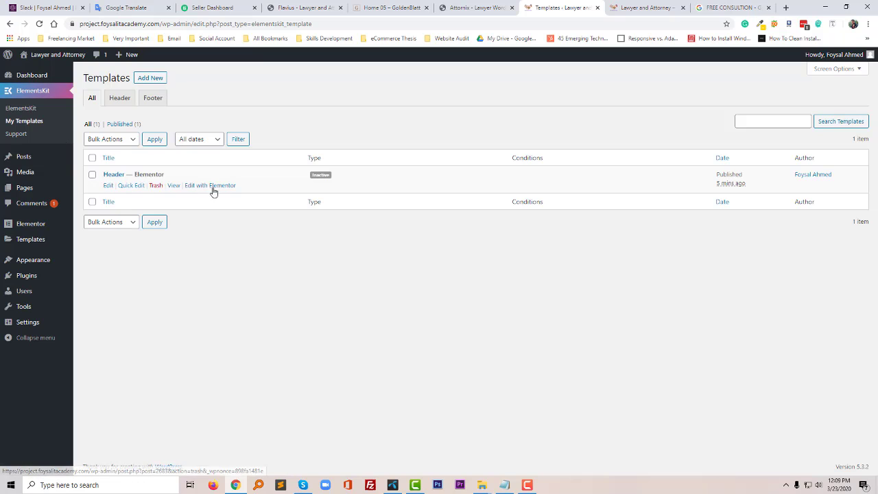
click(108, 186)
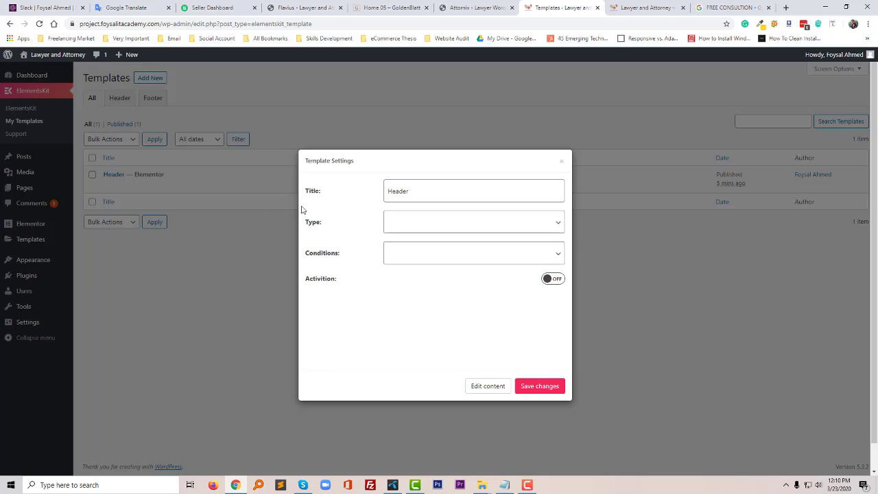
Set the Header template's type to Header and its condition to Entire Site, activate it and save the changes
click(407, 228)
click(396, 238)
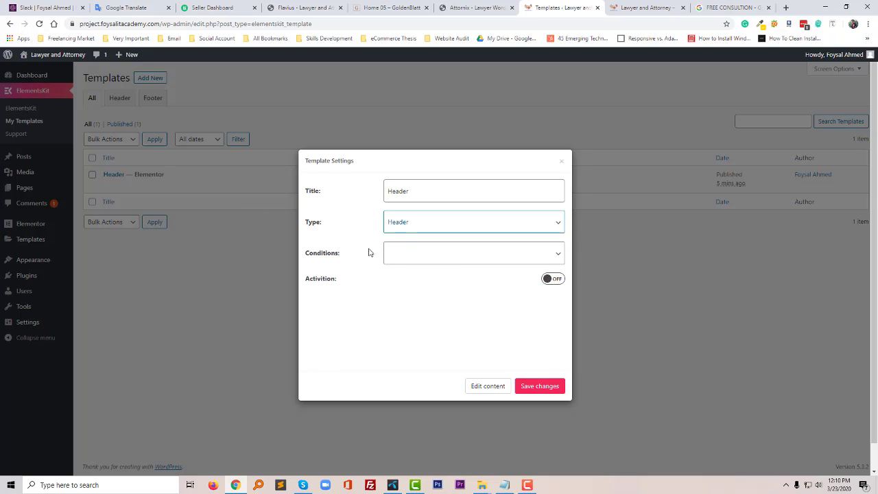
click(407, 254)
click(414, 271)
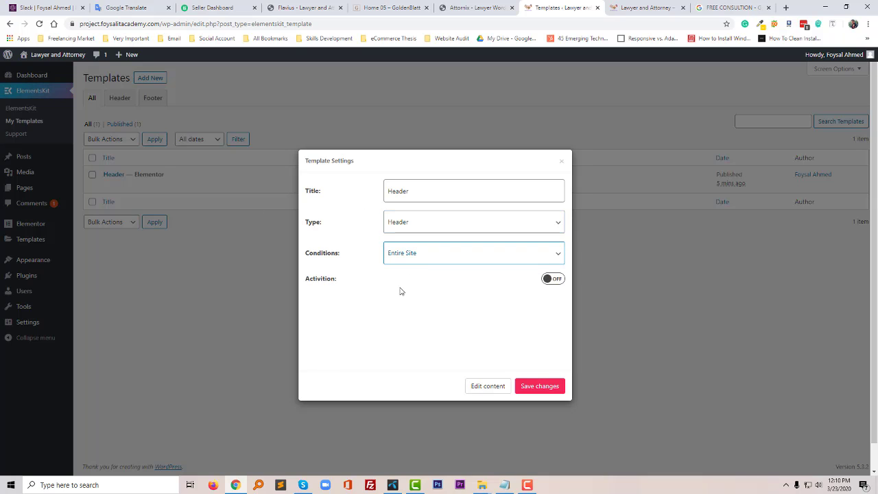
click(558, 278)
click(539, 387)
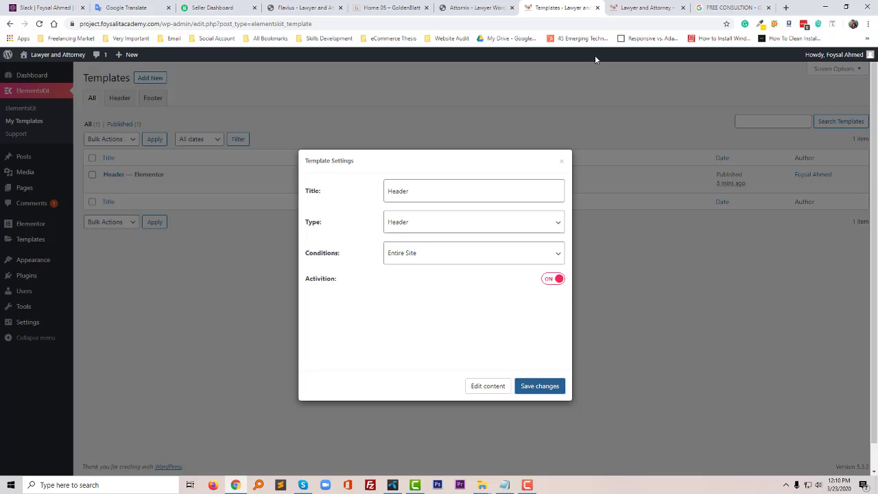
Reload the live site's front page and look over the custom header and the posts below it
click(619, 8)
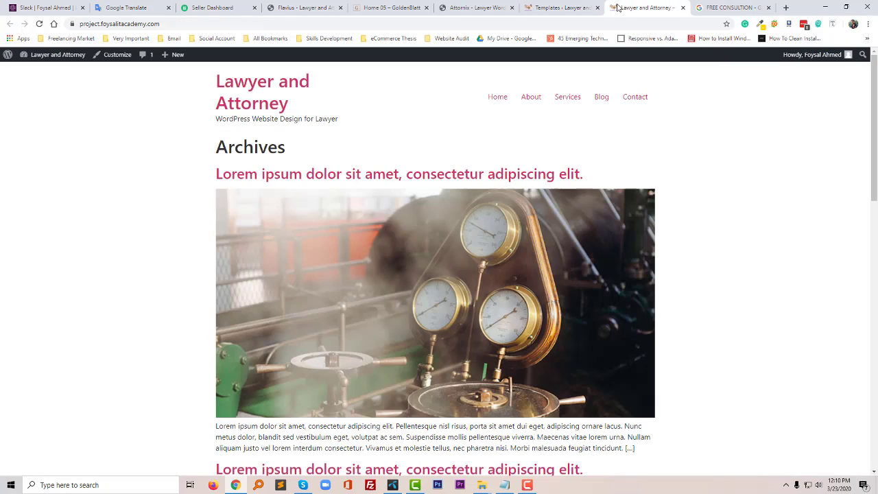
click(634, 109)
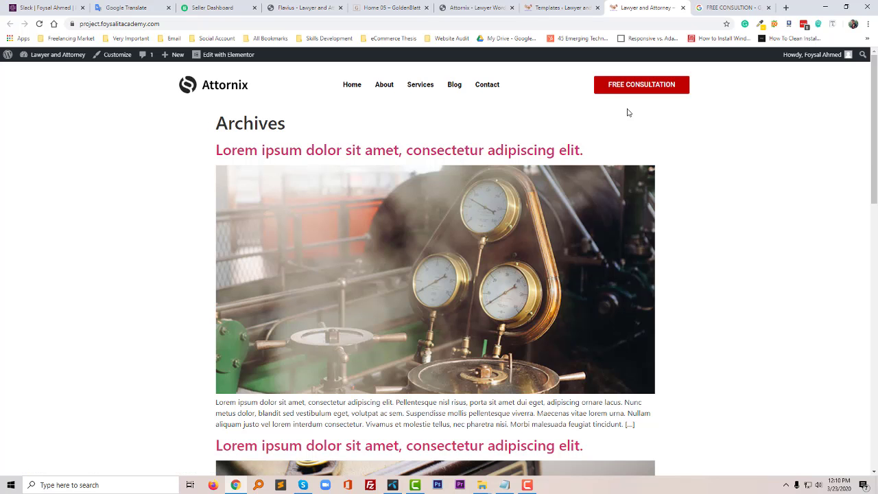
scroll(482, 309, down, 20)
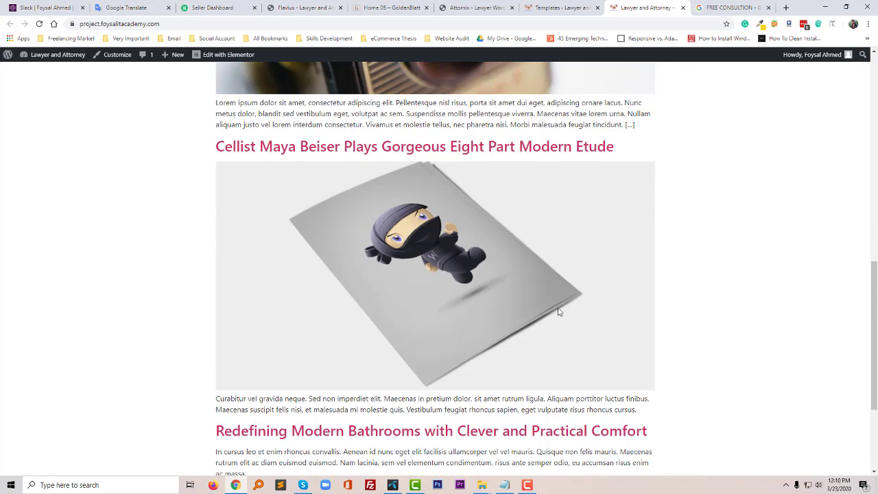
scroll(582, 88, up, 10)
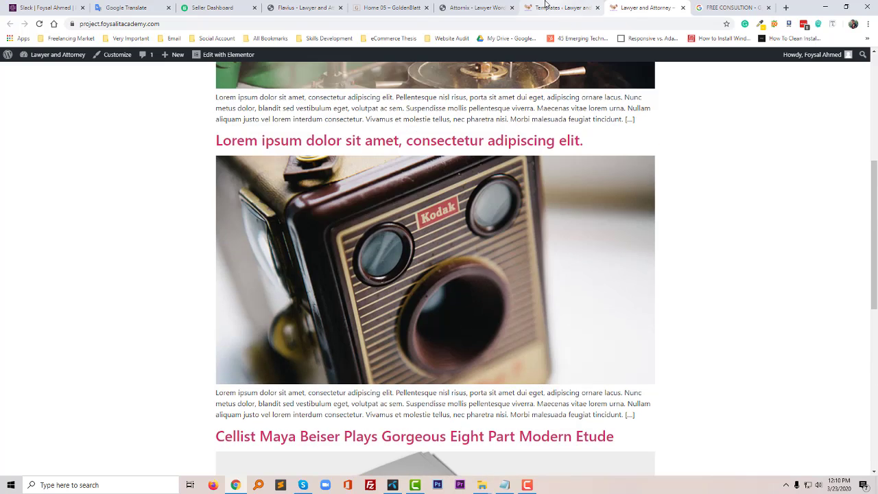
Return to the ElementsKit templates, show only the footer templates, and start a new template with its title open for entry
click(545, 7)
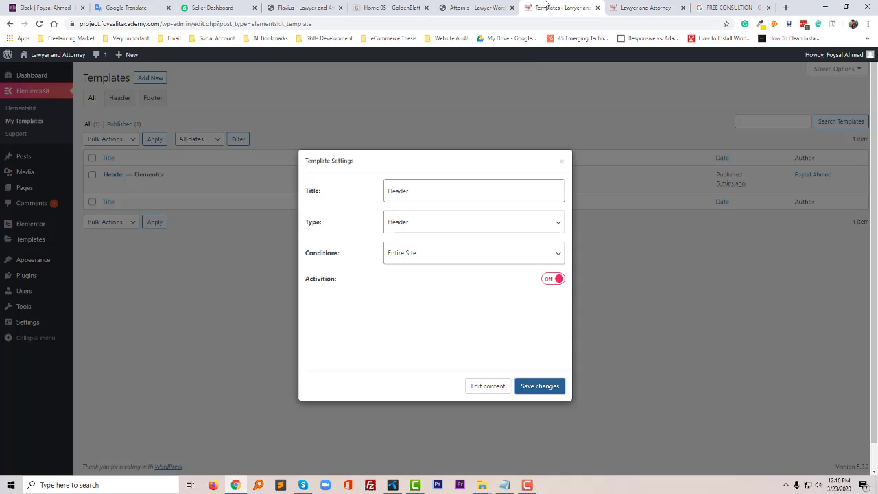
click(625, 276)
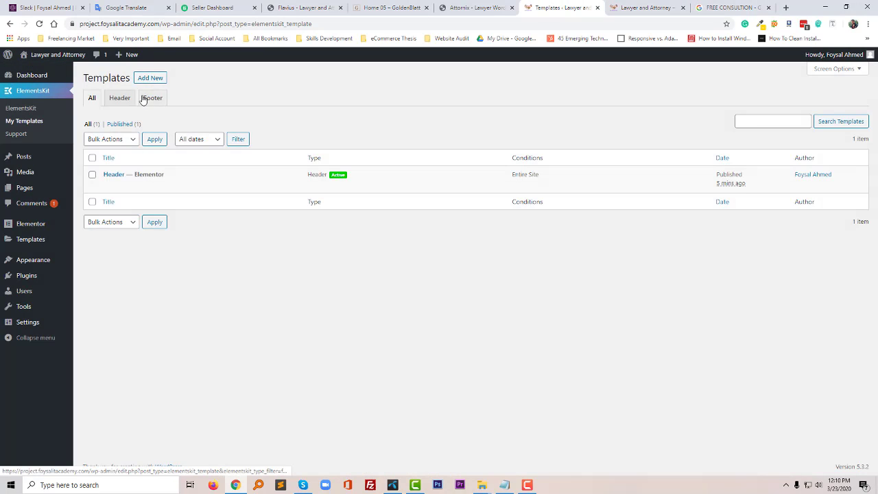
click(143, 100)
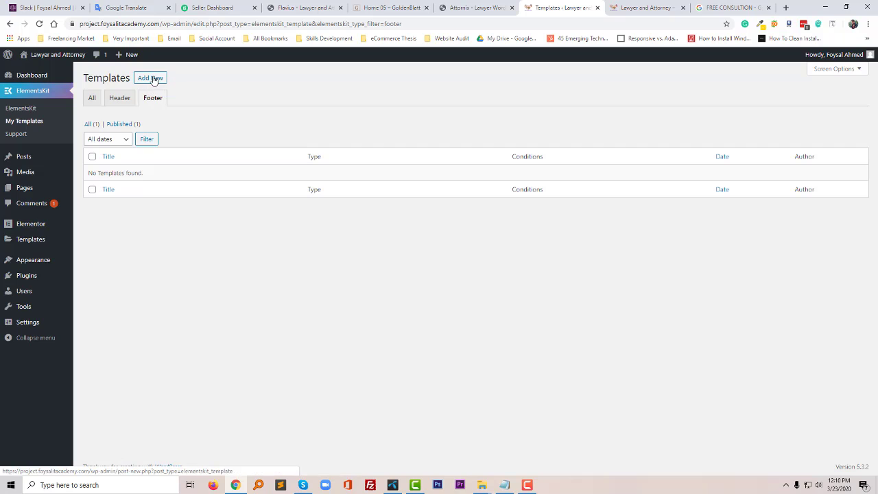
click(154, 79)
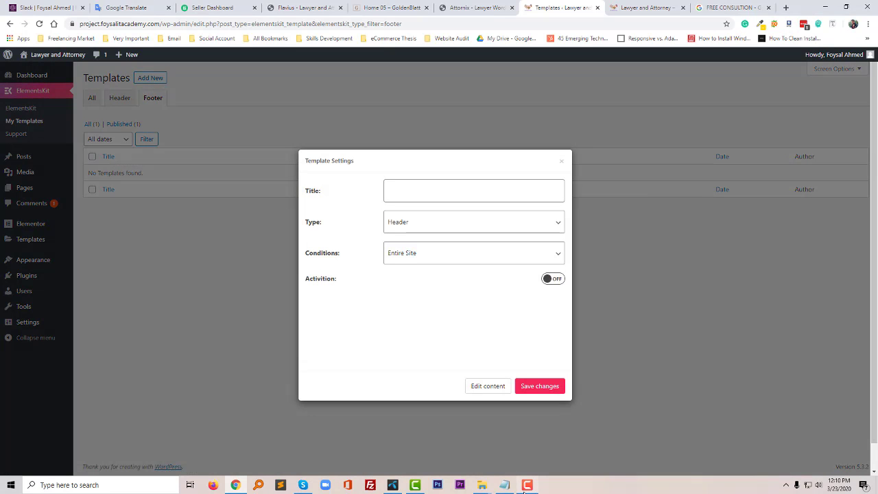
click(526, 488)
click(525, 488)
click(400, 191)
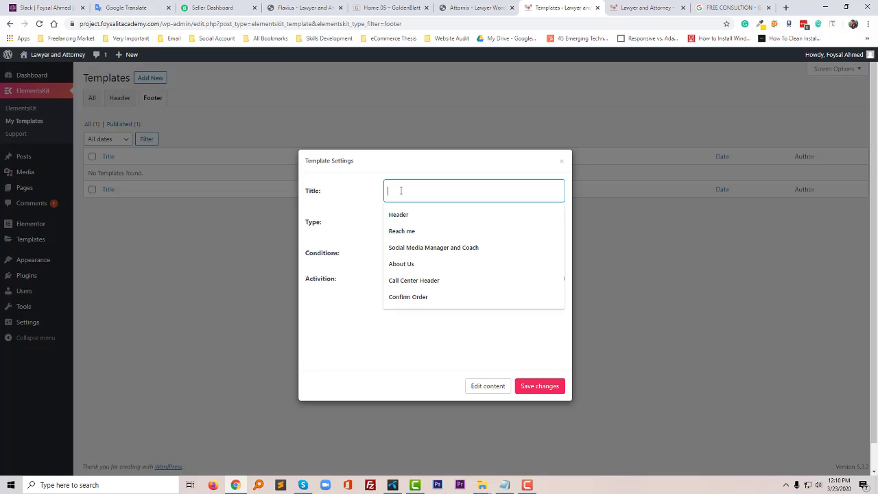
Save an activated template titled Footer, type Footer, for the entire site, and open its content for editing
text(Footer)
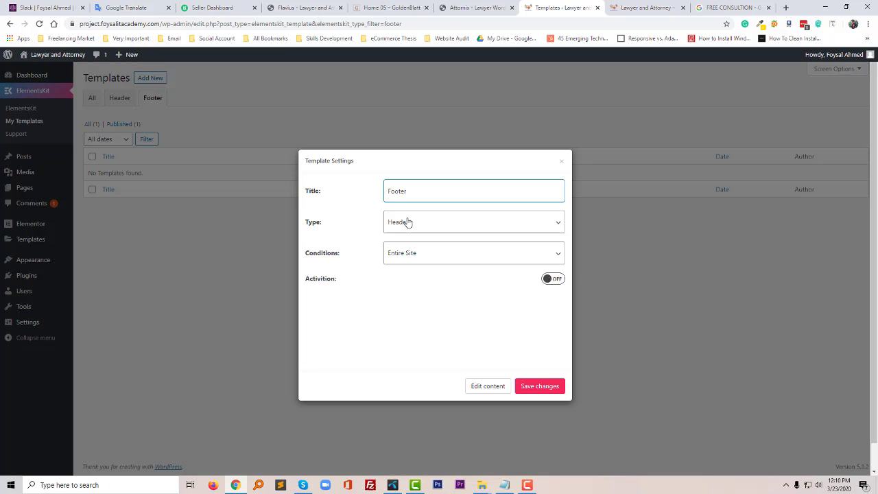
click(405, 222)
click(416, 249)
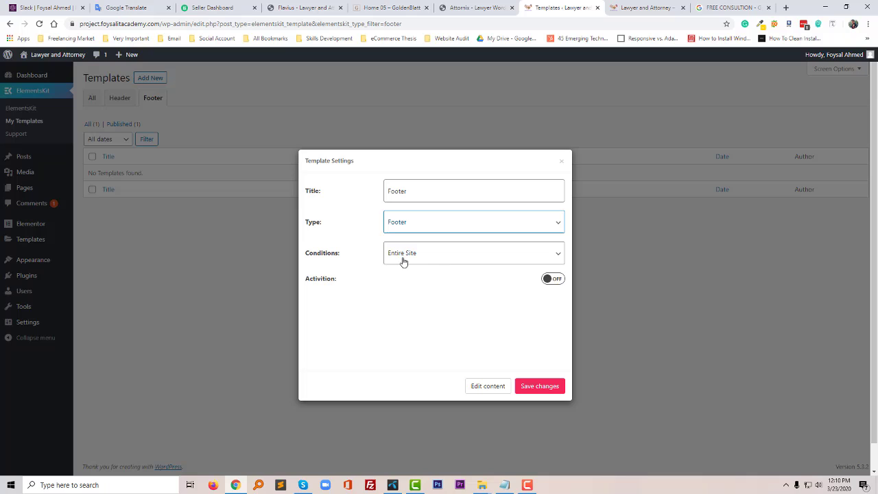
click(555, 280)
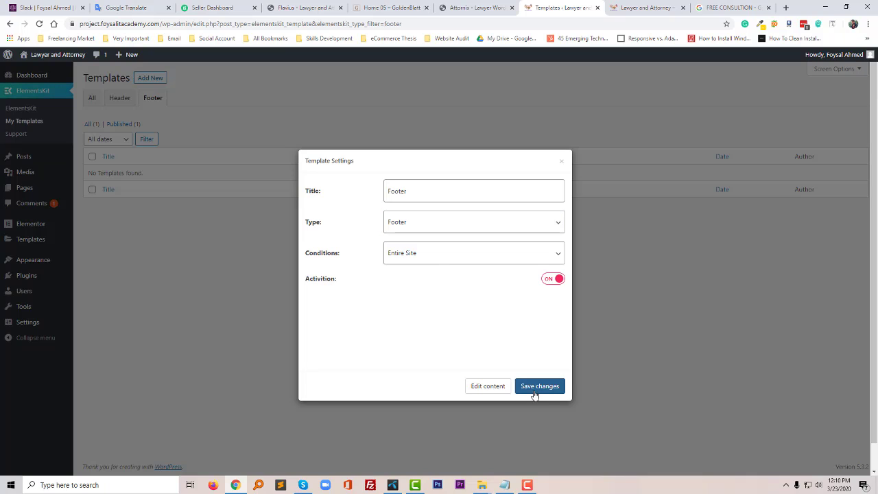
click(539, 388)
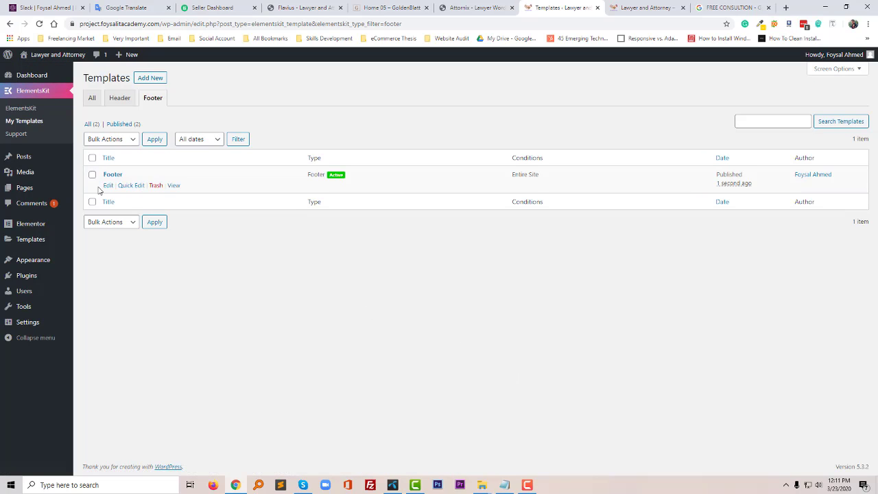
click(107, 186)
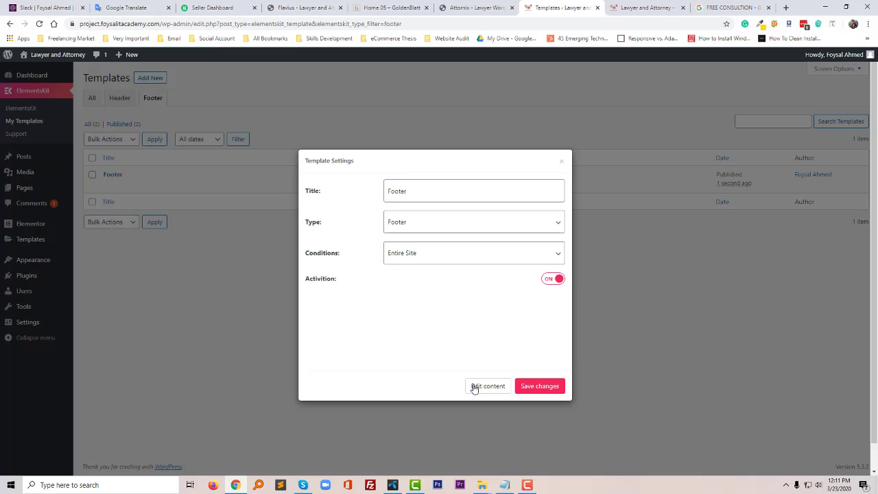
click(485, 389)
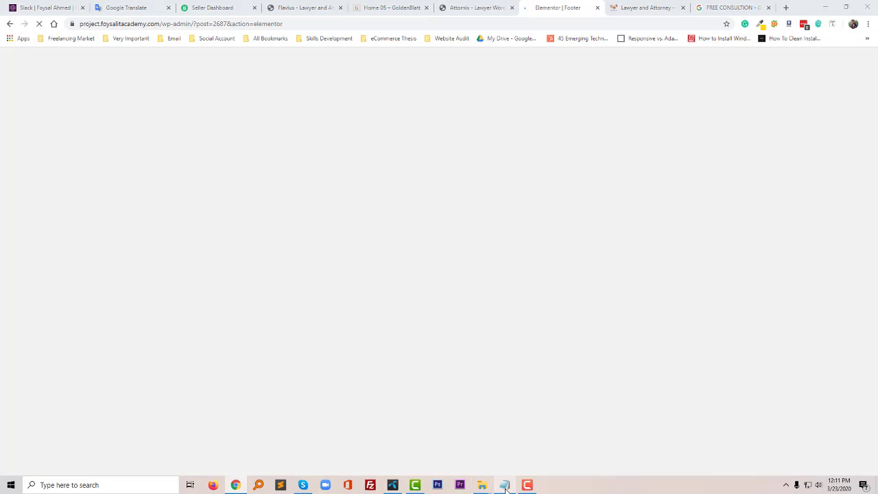
Check the reference links in the Road to Design notes in Notepad and examine the footer of the Flavius theme preview in the browser
click(504, 485)
scroll(345, 288, down, 2)
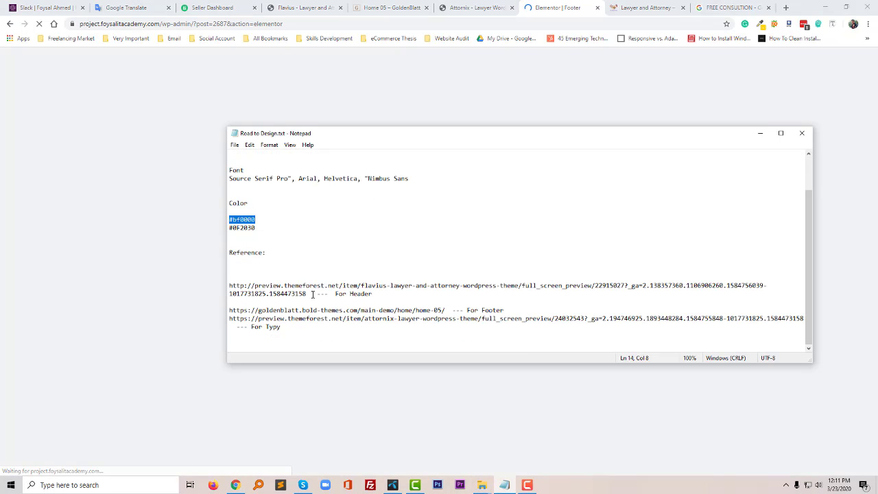
drag(314, 294, 216, 283)
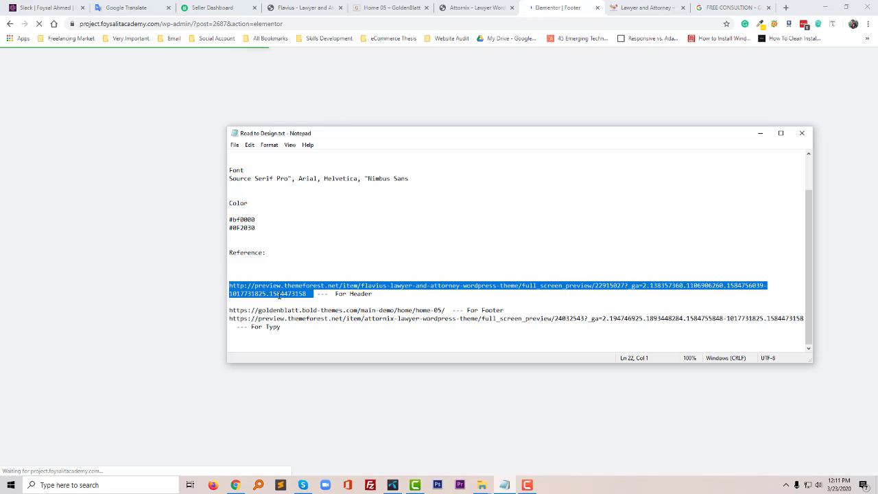
click(308, 6)
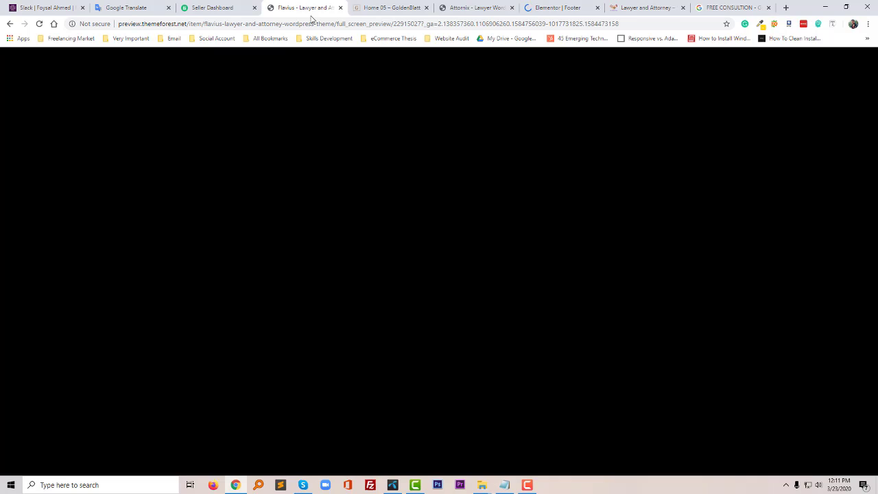
scroll(389, 198, down, 8)
scroll(402, 214, down, 20)
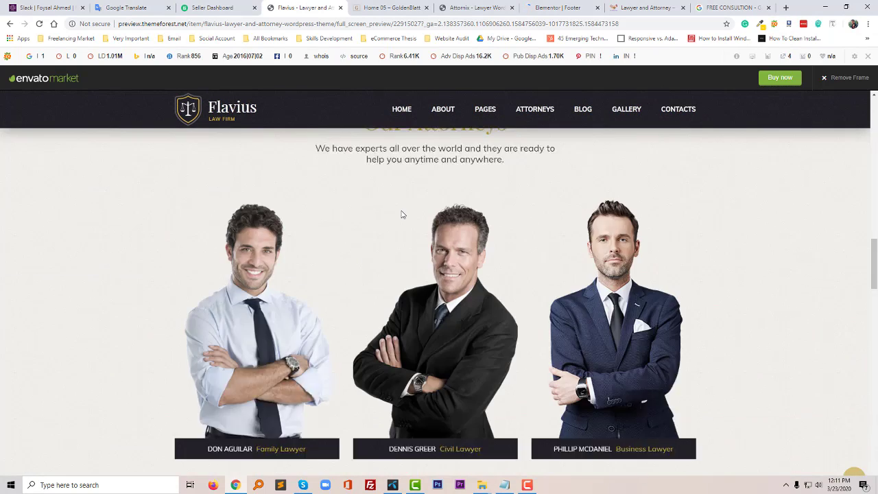
scroll(302, 225, down, 3)
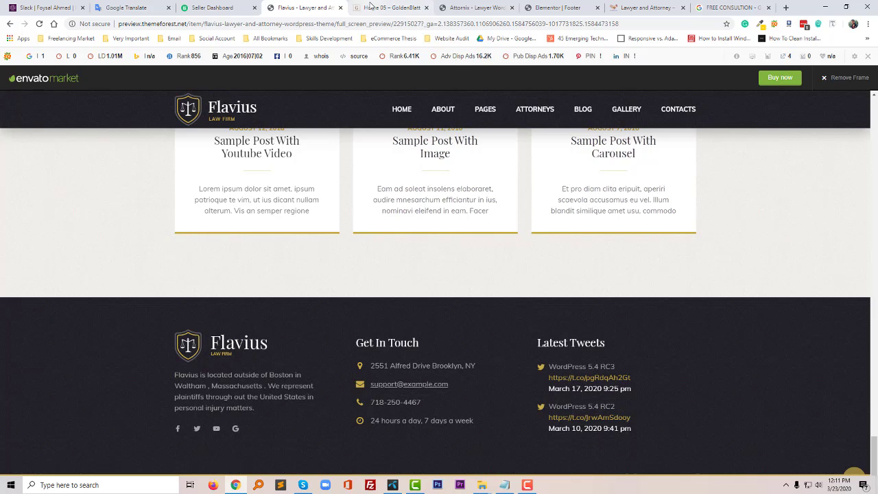
Add a section with three equal columns to the empty Footer template in Elementor
click(552, 7)
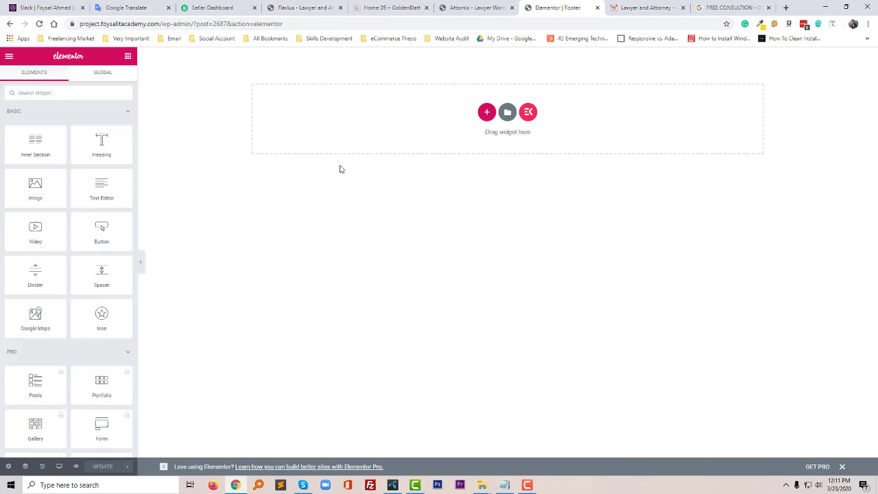
click(486, 113)
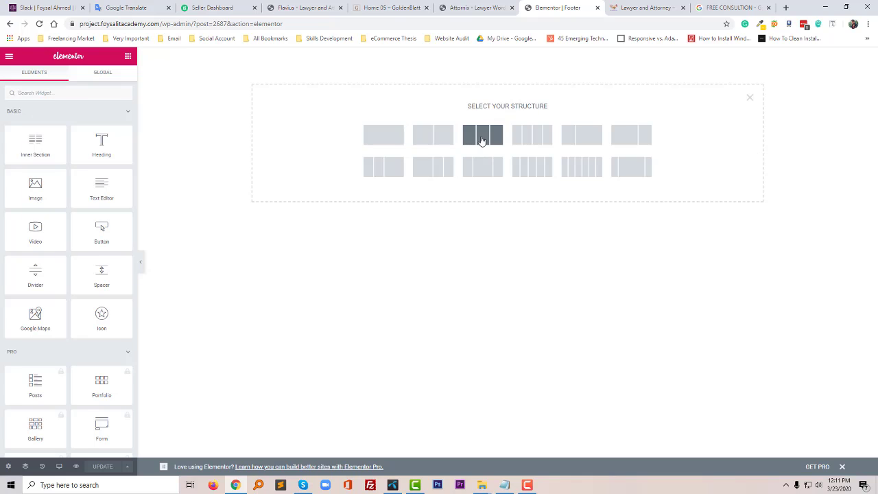
click(483, 141)
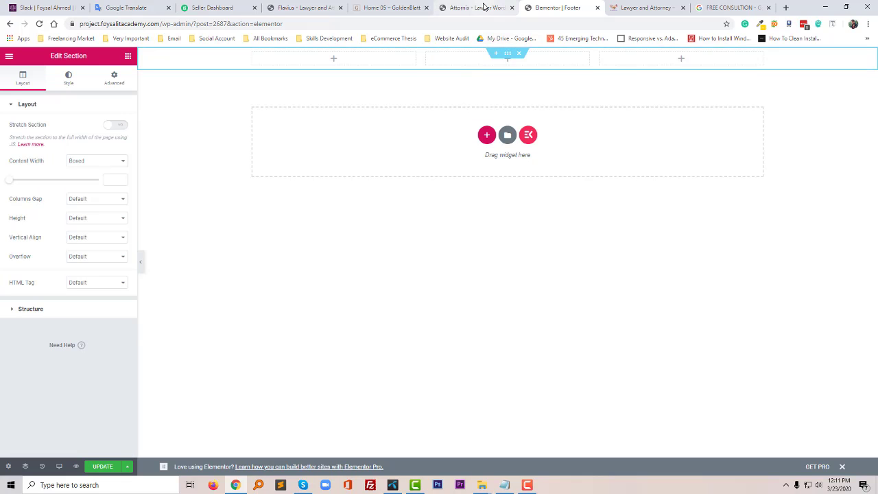
Inspect the Flavius preview's footer element and open its background image, dark_pattern.png, in a new tab
click(485, 8)
click(309, 6)
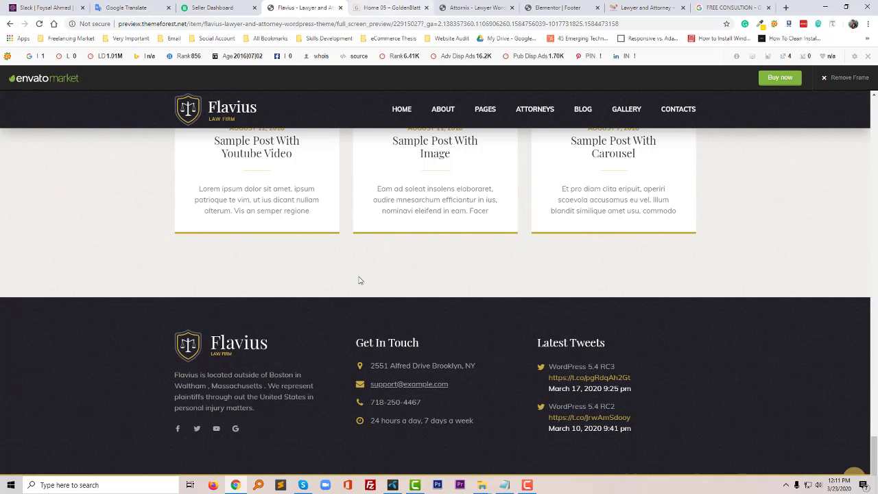
right_click(443, 321)
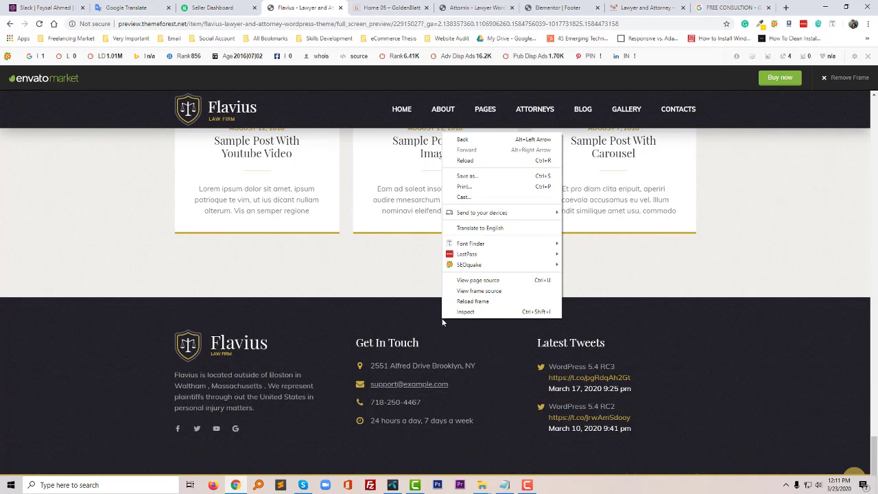
click(464, 313)
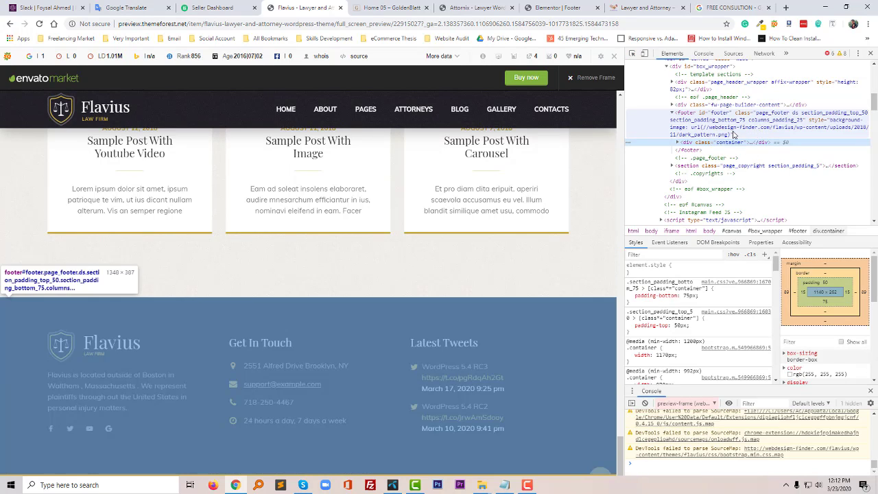
click(714, 129)
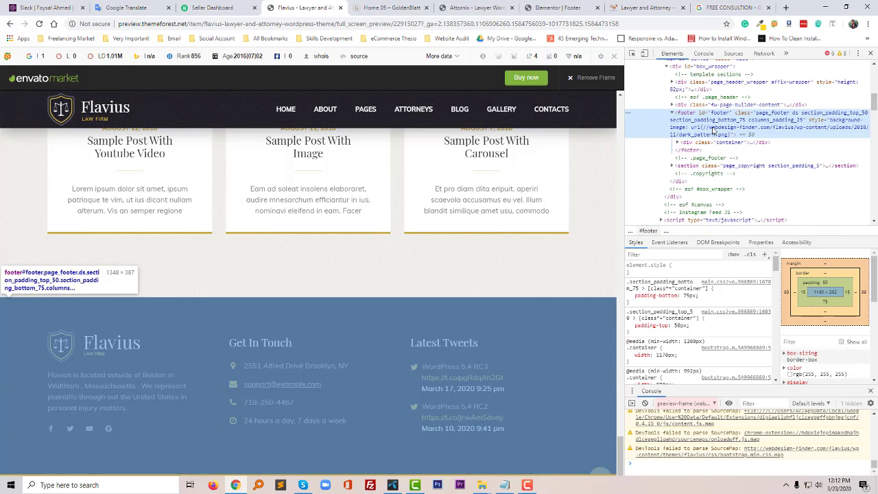
right_click(714, 130)
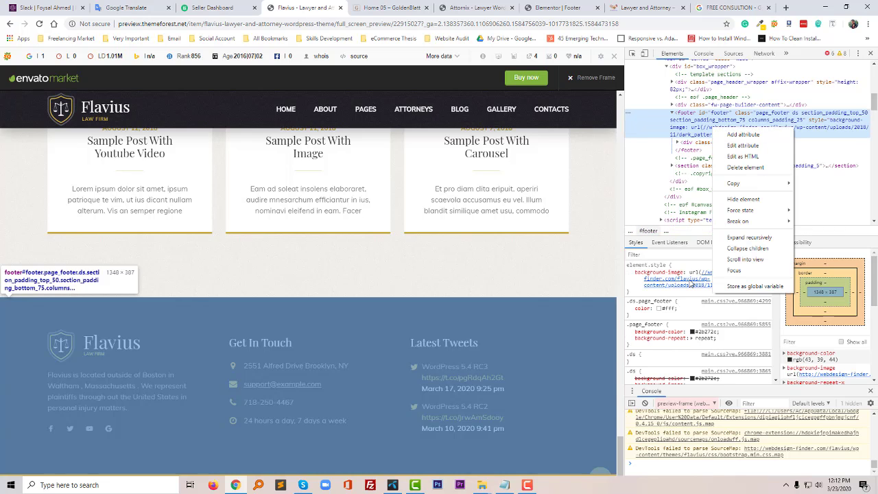
right_click(693, 284)
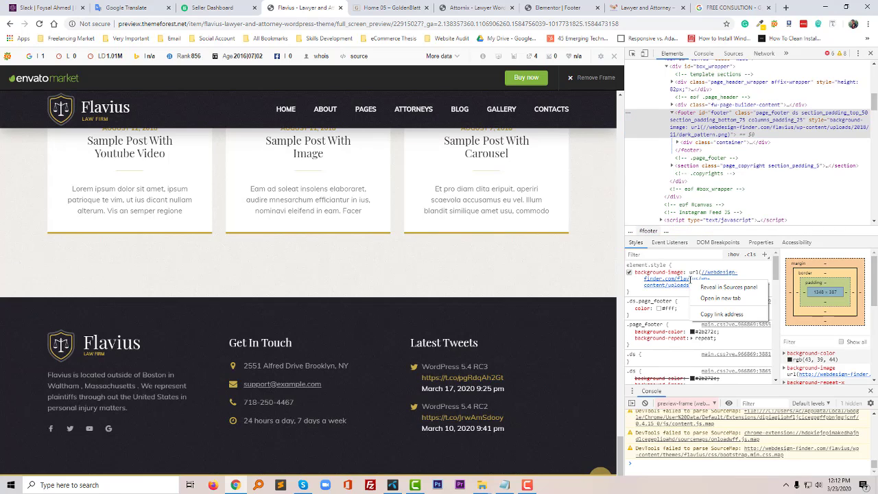
click(721, 299)
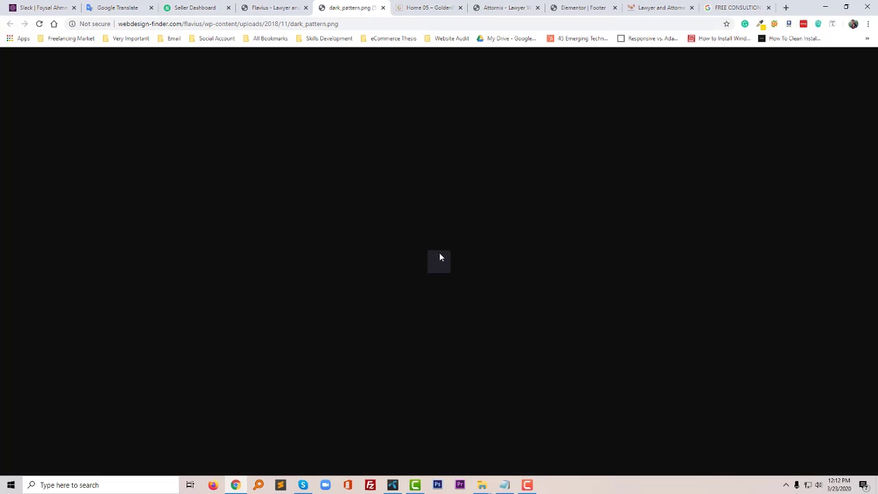
Save the footer background image as dark_pattern.png in the Downloads folder
right_click(441, 257)
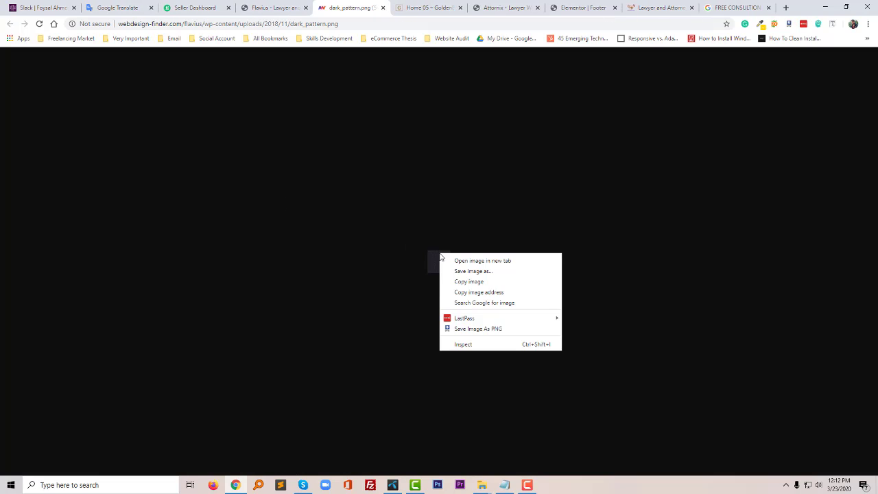
click(454, 270)
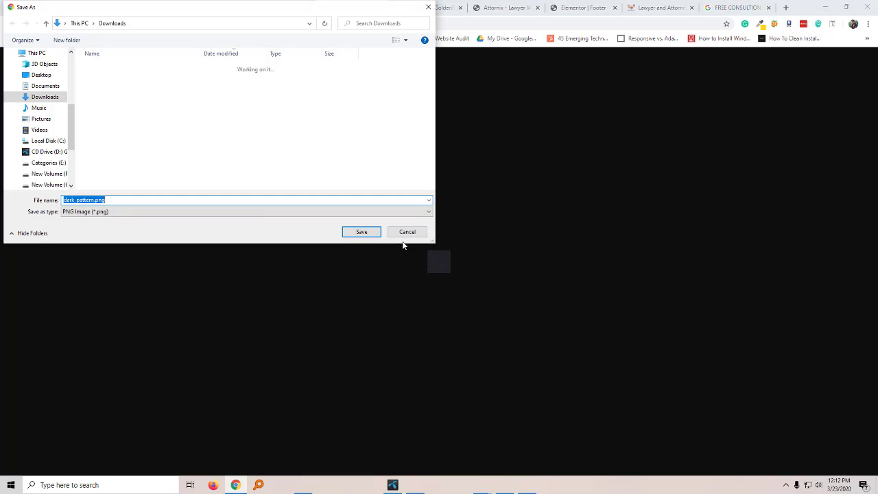
click(362, 232)
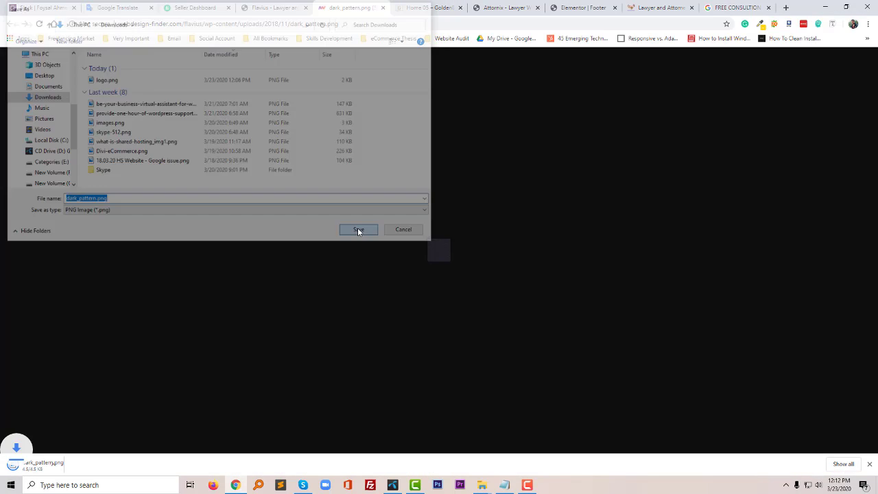
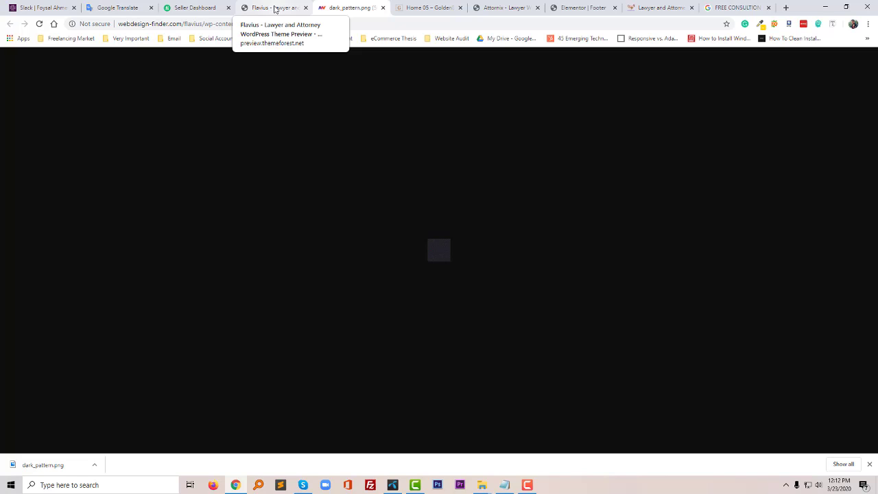
Give the Footer template's three-column section a classic background using the downloaded dark_pattern.png, uploaded to the media library
click(427, 7)
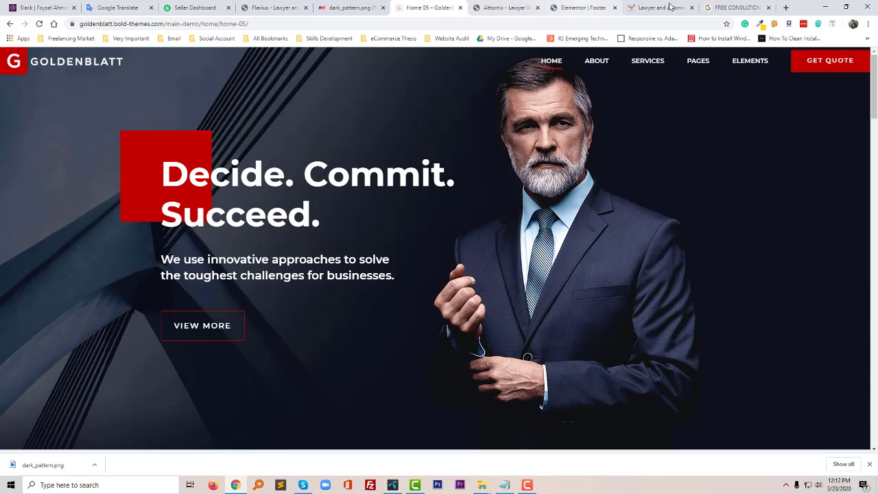
click(580, 7)
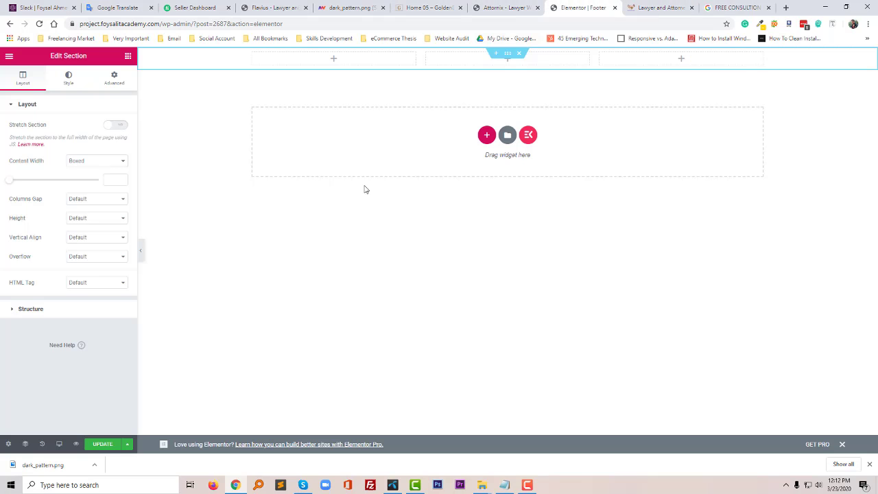
click(70, 79)
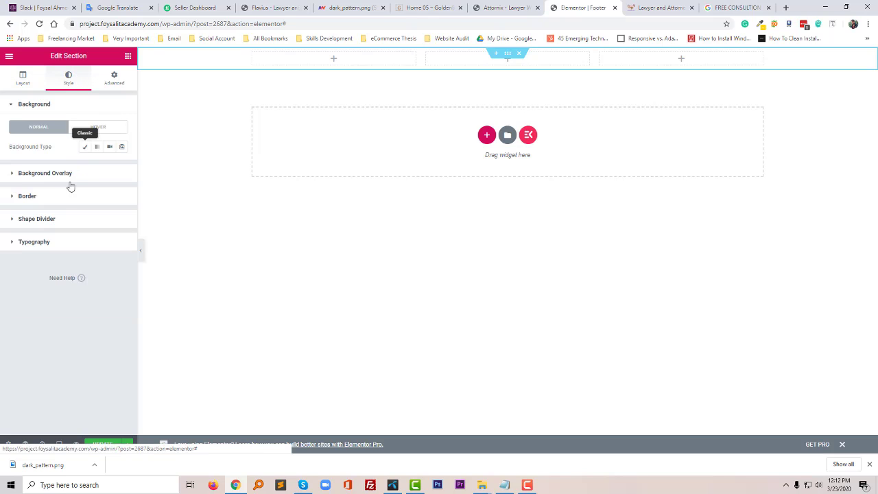
click(86, 146)
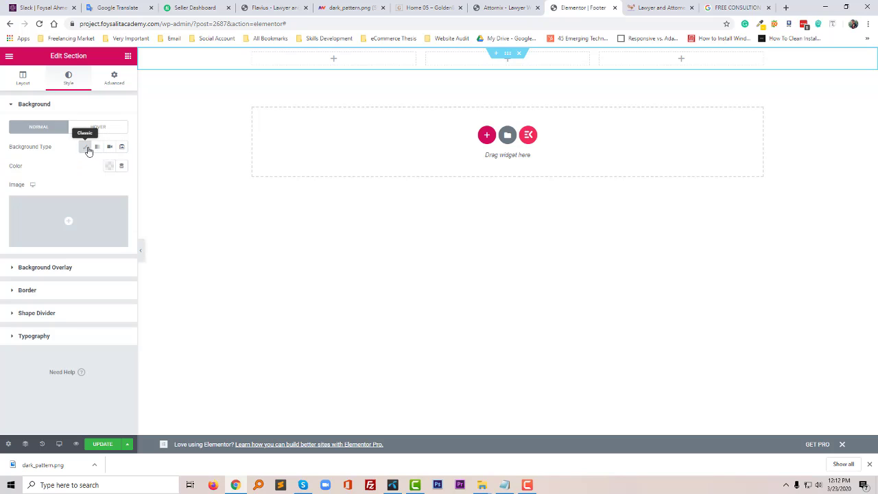
click(82, 220)
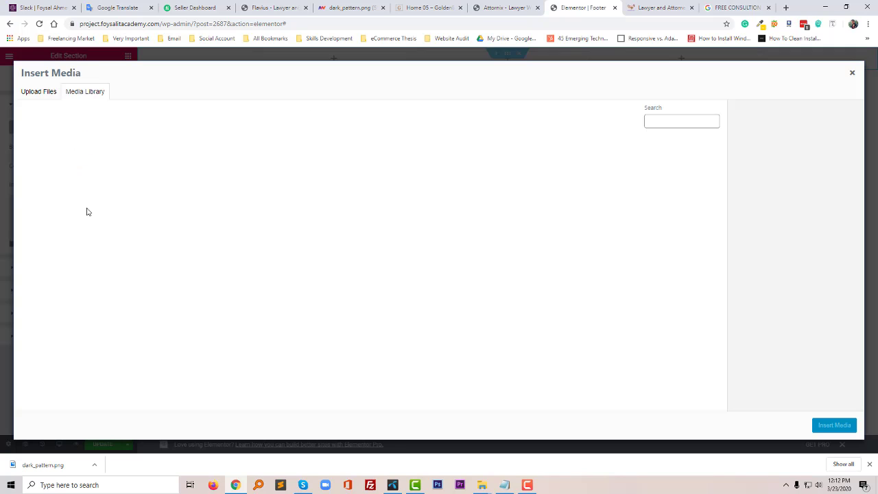
click(94, 465)
click(123, 435)
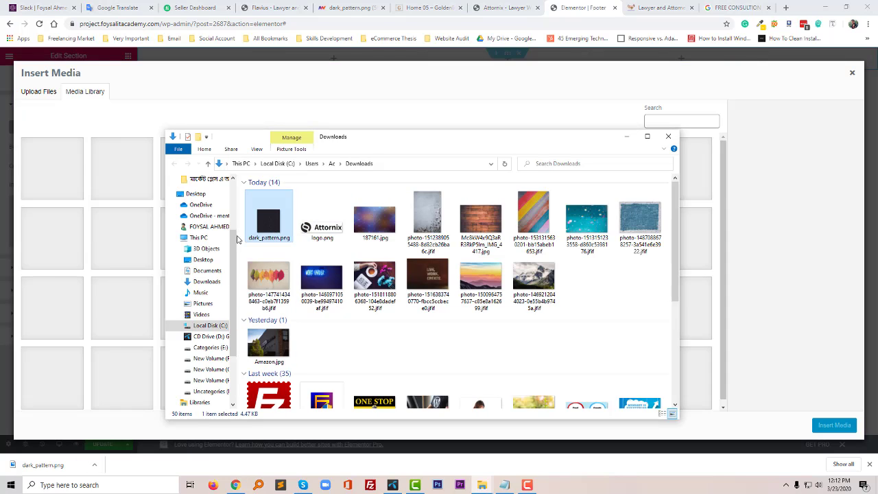
drag(269, 218, 172, 277)
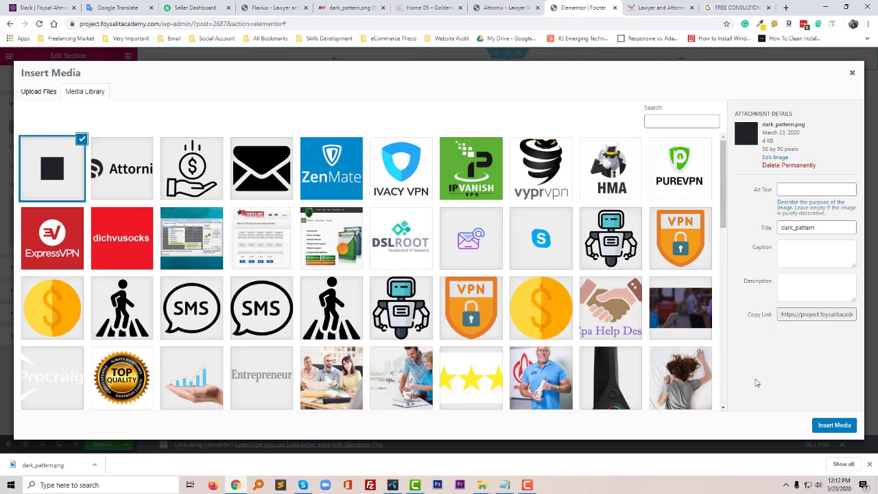
click(834, 425)
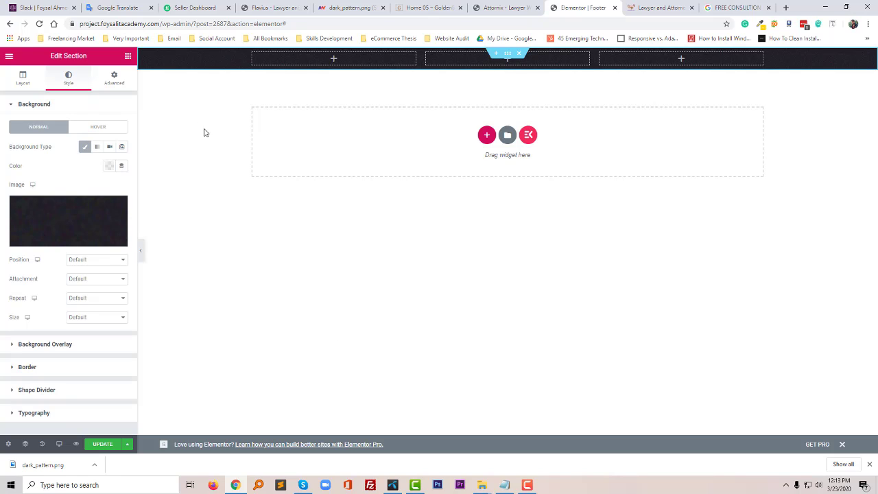
Copy the description paragraph from the Flavius preview's footer into a new Notepad document and select the plain text
click(273, 5)
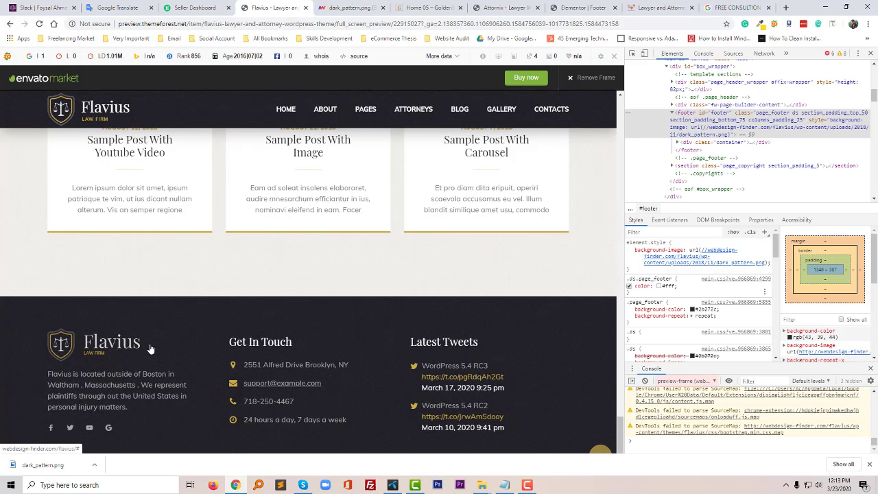
scroll(144, 363, down, 1)
drag(133, 383, 47, 351)
key(ctrl+c)
click(504, 485)
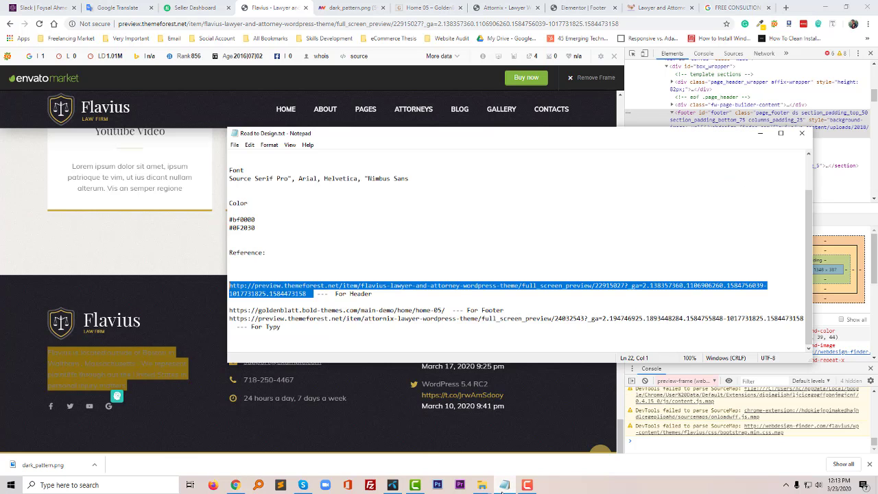
key(ctrl+n)
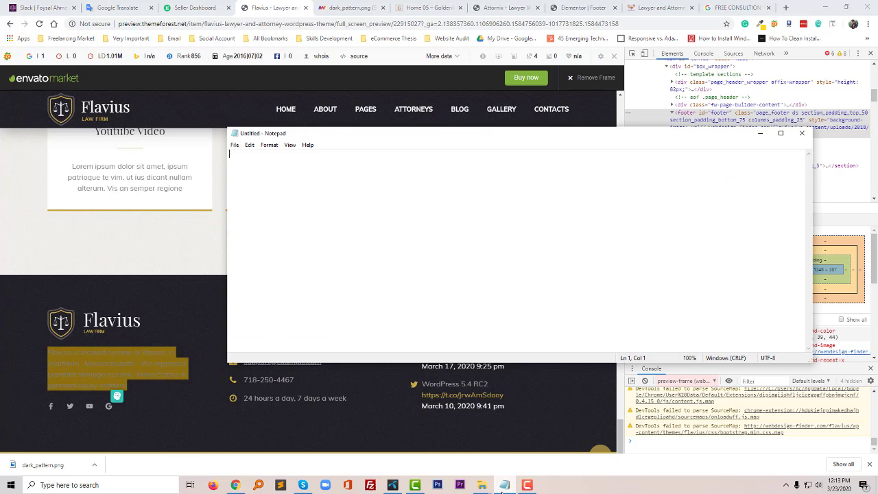
key(ctrl+v)
key(ctrl+a)
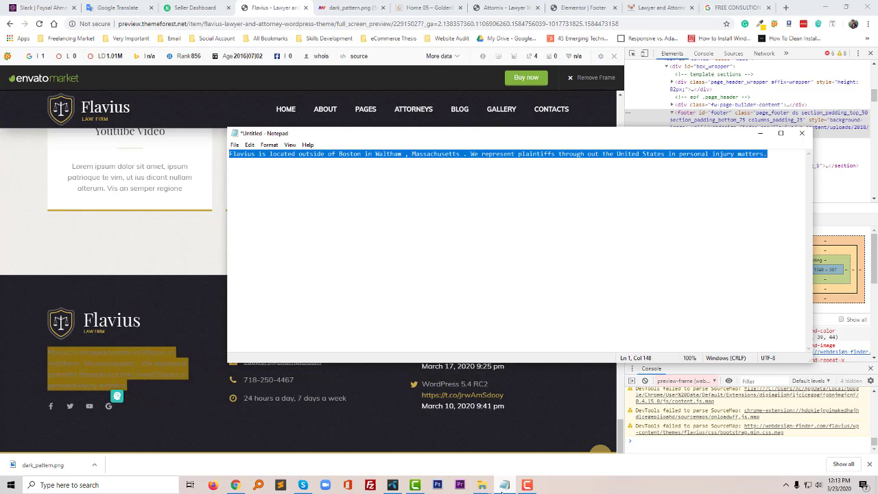
Add an Image widget to the first column of the Elementor Footer template and insert logo.png from the media library
click(508, 8)
click(572, 7)
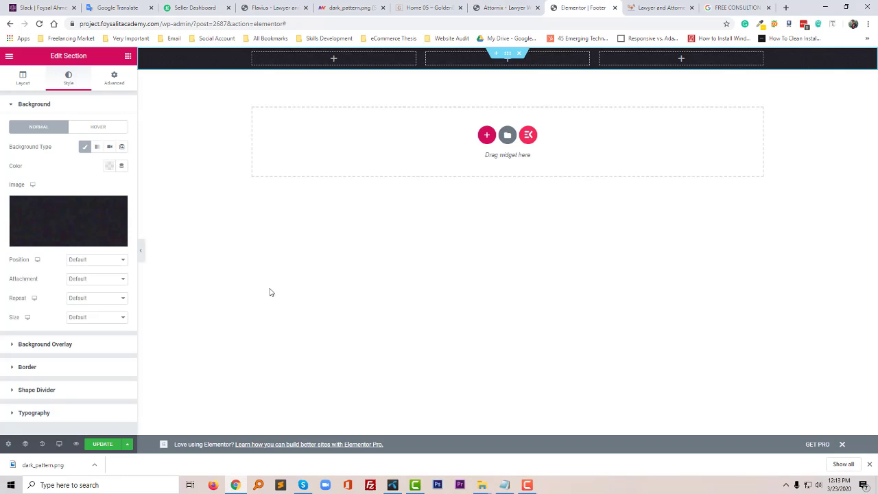
click(127, 58)
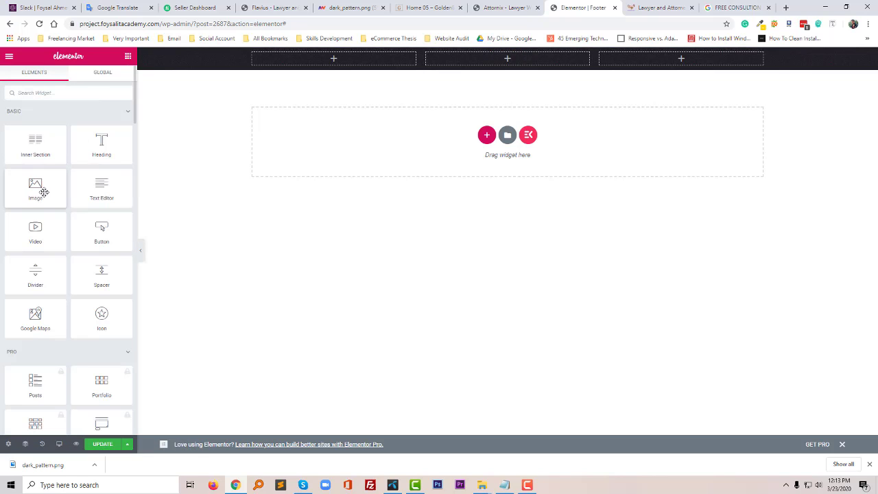
drag(44, 190, 331, 69)
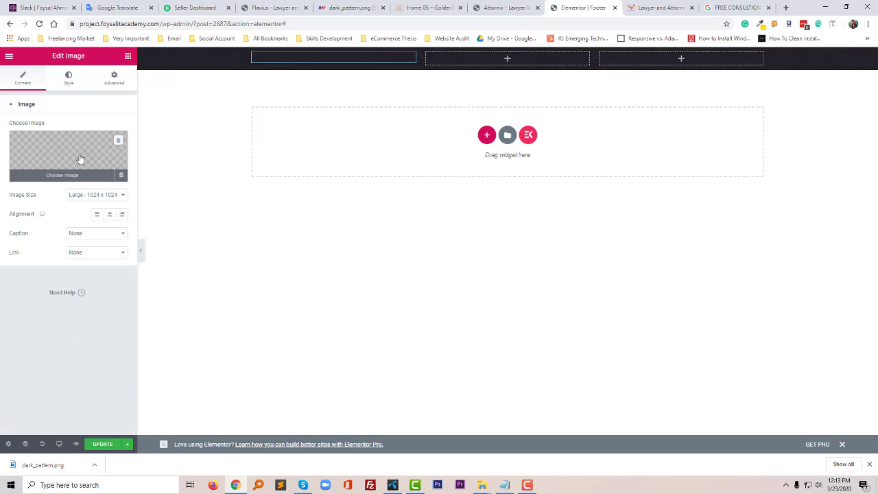
click(83, 165)
click(125, 177)
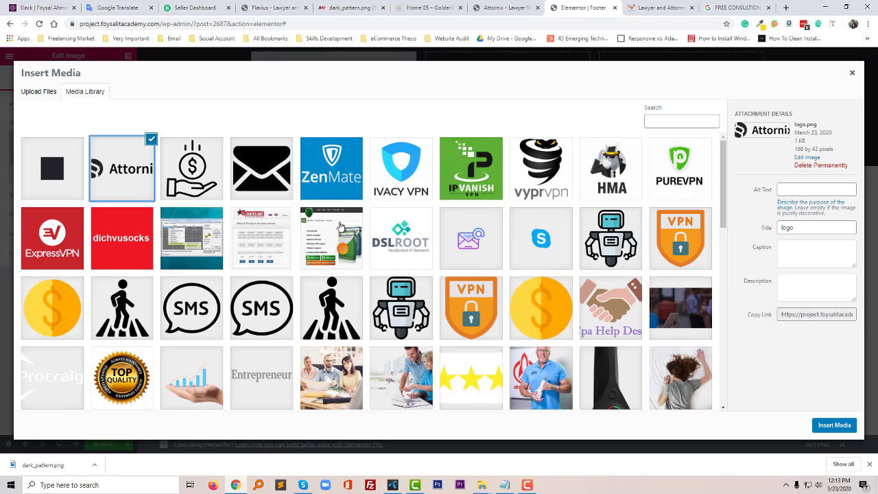
click(834, 425)
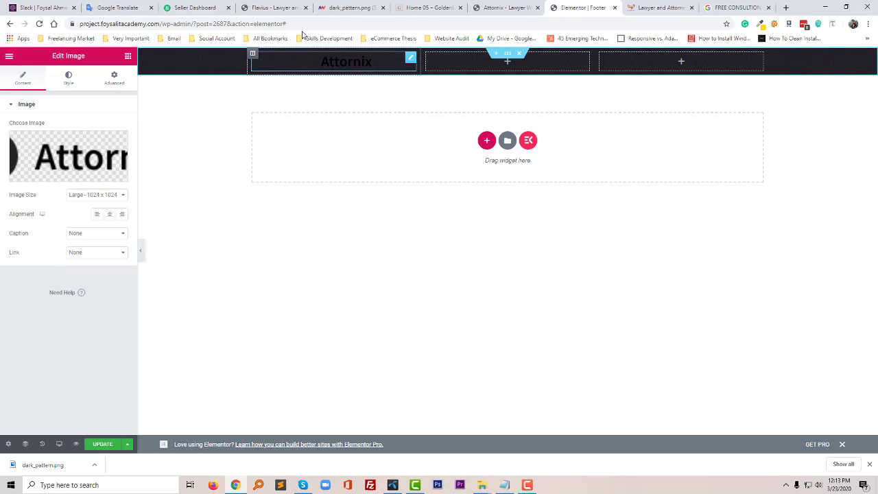
Save the Flavius preview's footer logo as footer_logo.png in the Downloads folder and close the dark_pattern.png browser tab
click(271, 8)
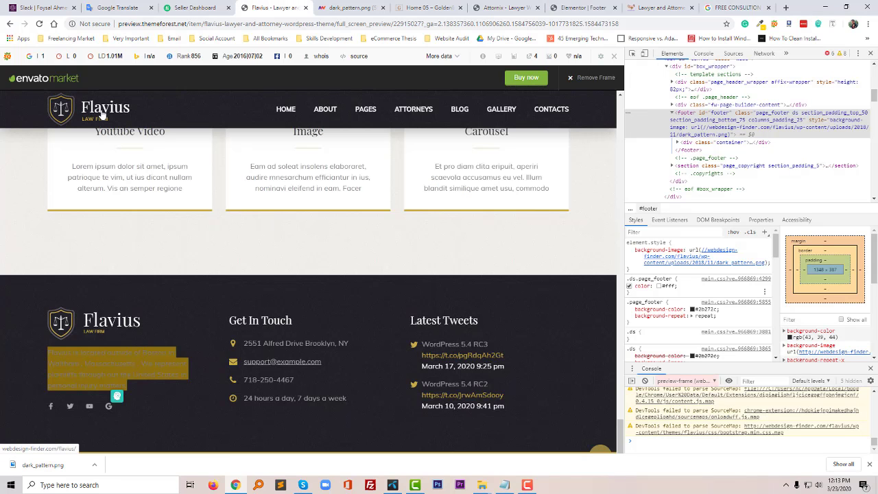
right_click(87, 321)
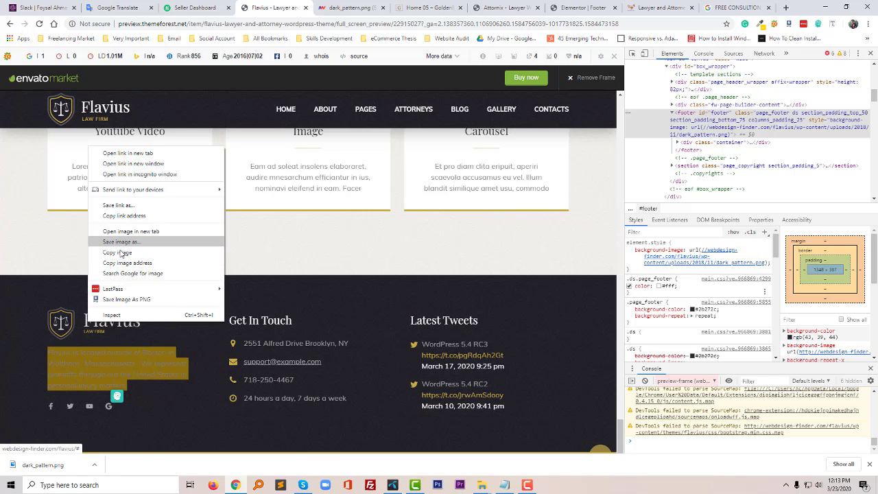
click(134, 242)
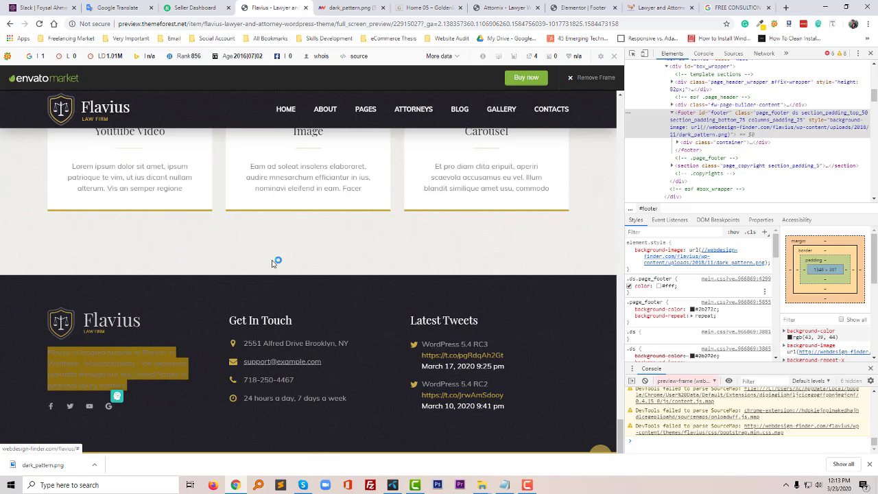
key(Return)
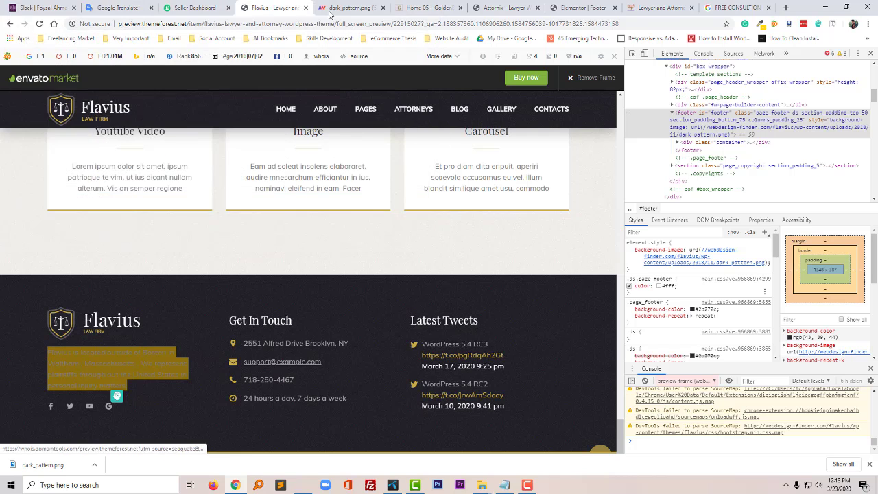
click(363, 7)
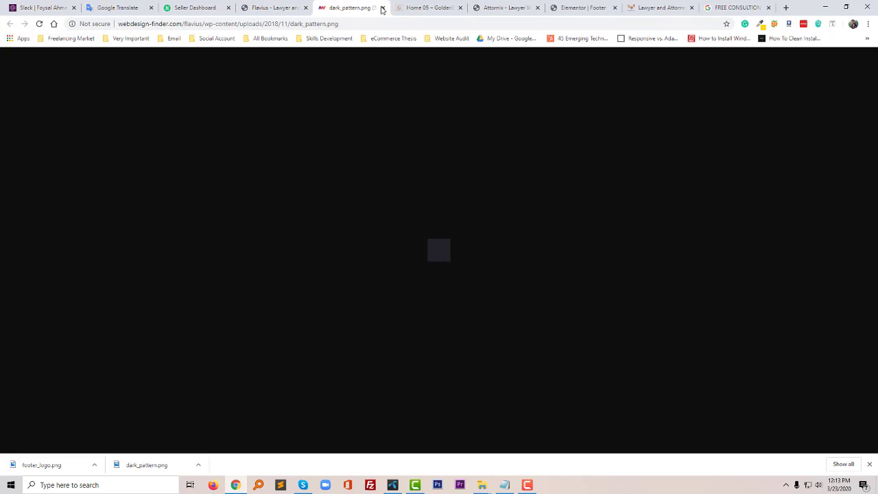
click(382, 10)
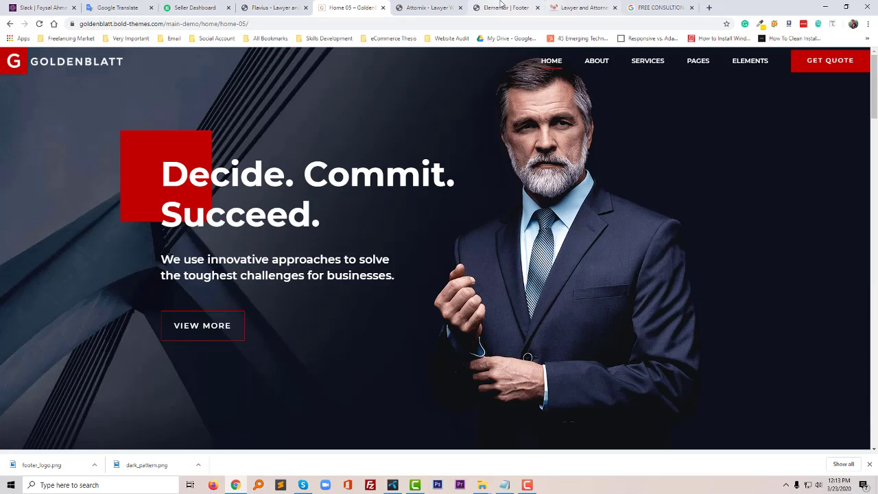
Replace the first column's image in the Footer template with the downloaded footer_logo.png, uploaded to the media library
click(501, 6)
click(105, 167)
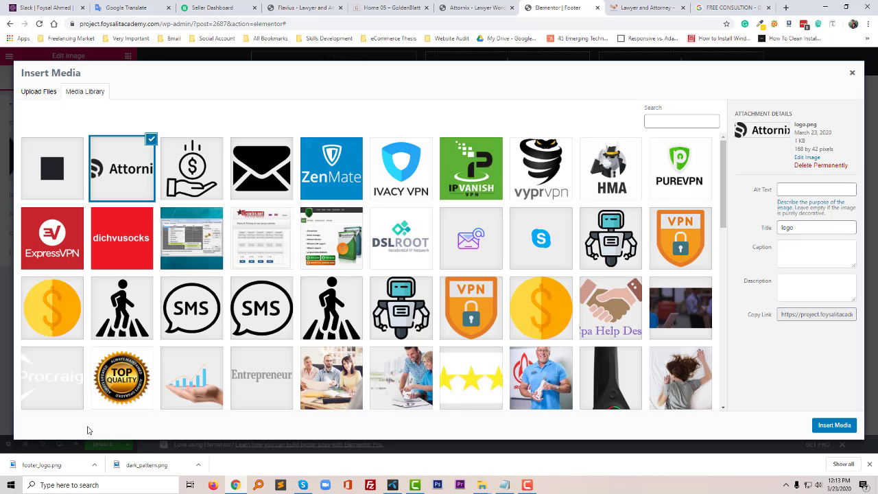
click(94, 464)
click(118, 433)
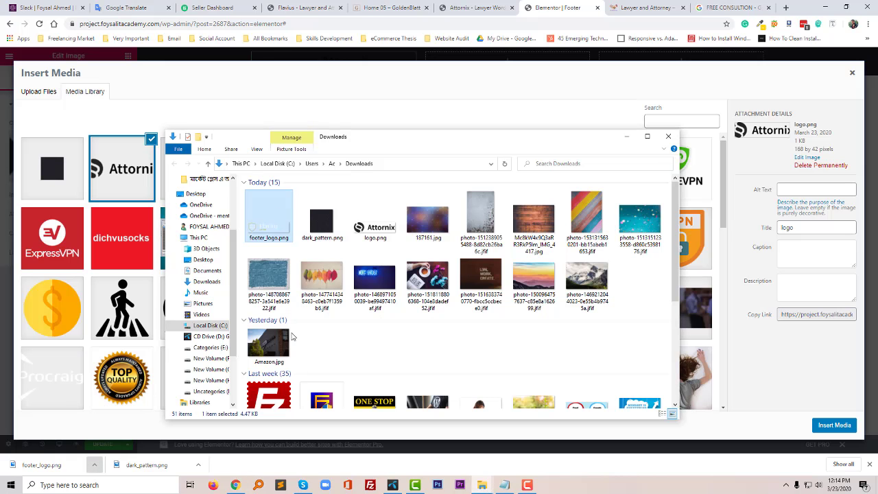
drag(261, 231, 97, 200)
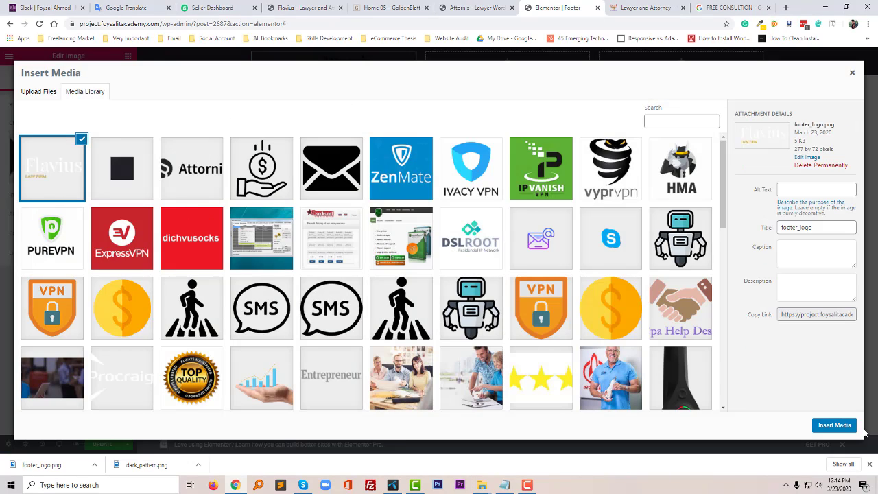
click(835, 425)
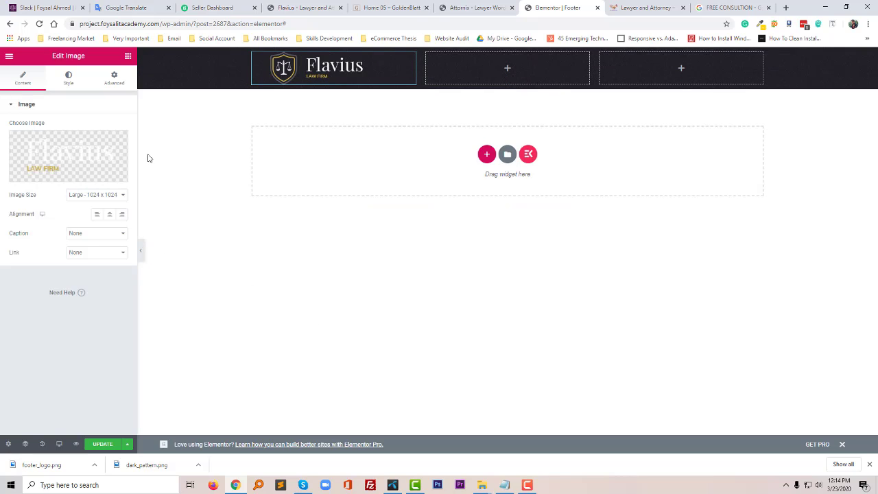
Add a Text Editor widget below the logo and replace its placeholder with the copied Flavius description paragraph
click(128, 56)
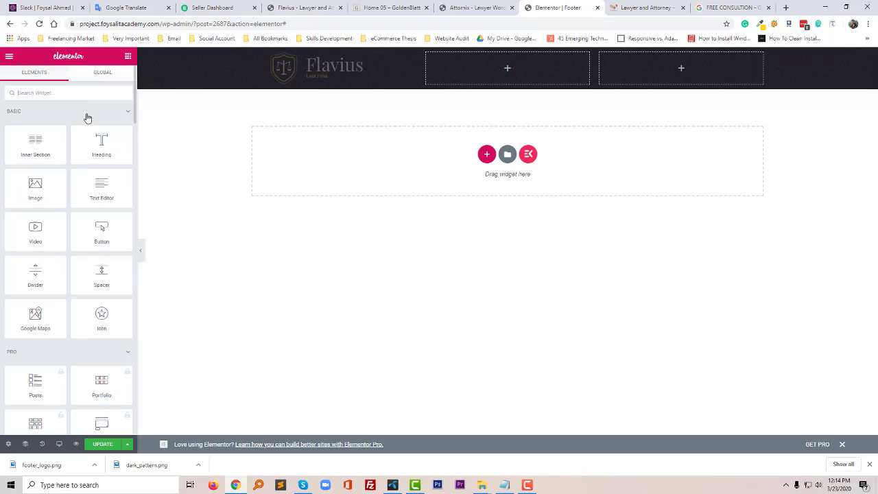
drag(108, 194, 311, 127)
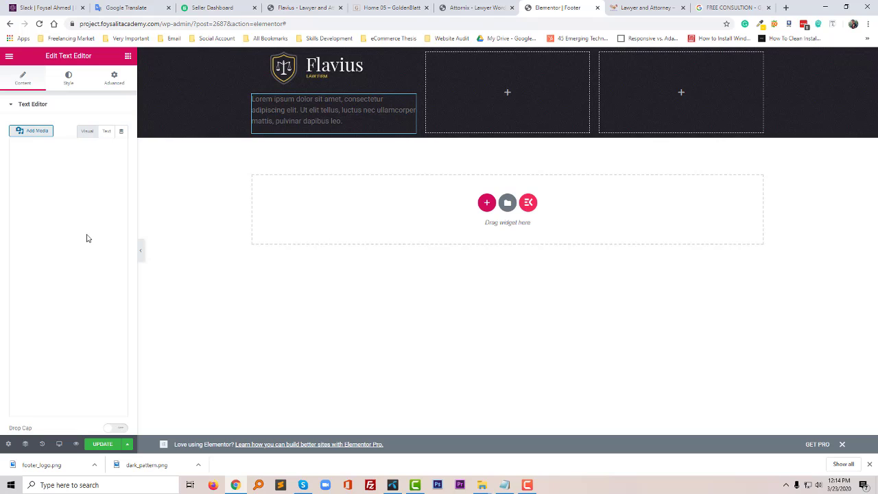
triple_click(72, 202)
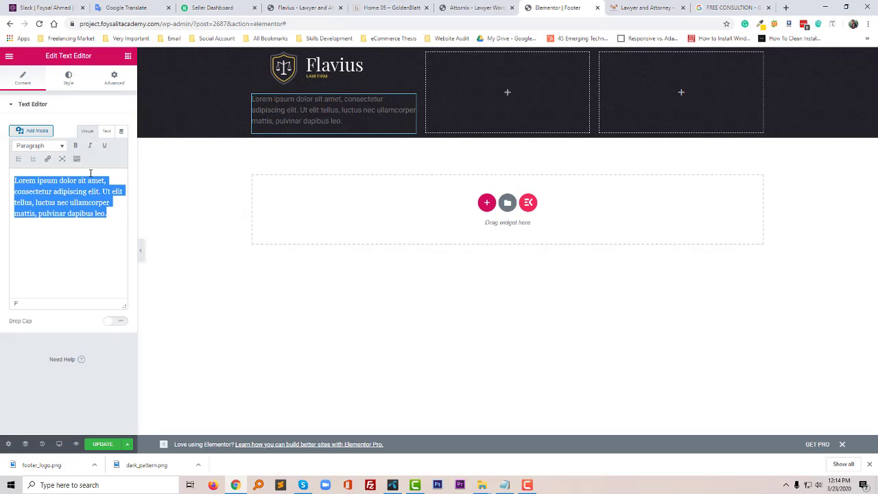
text(Flavius is located outside of Boston in Waltham , Massachusetts . We represent plaintiffs through out the United States in personal injury matters.)
Inspect the description paragraph in the Flavius preview's footer and check its text color rule by toggling it off and on
click(296, 8)
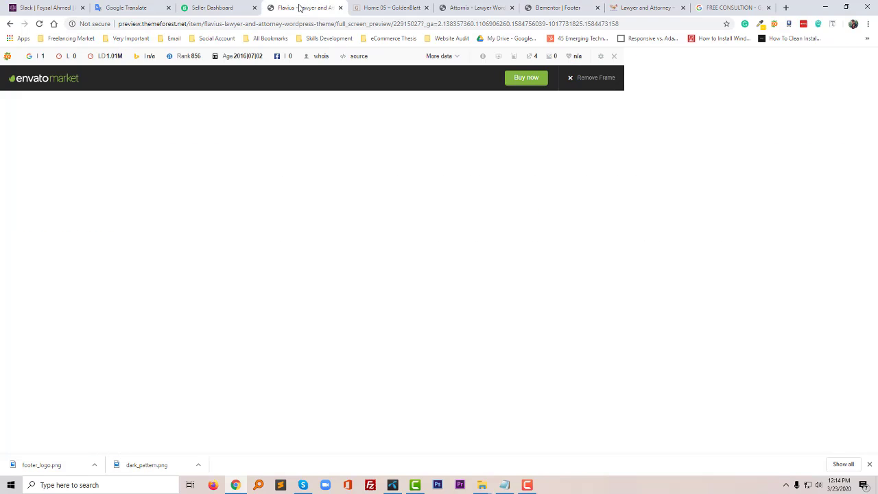
click(179, 318)
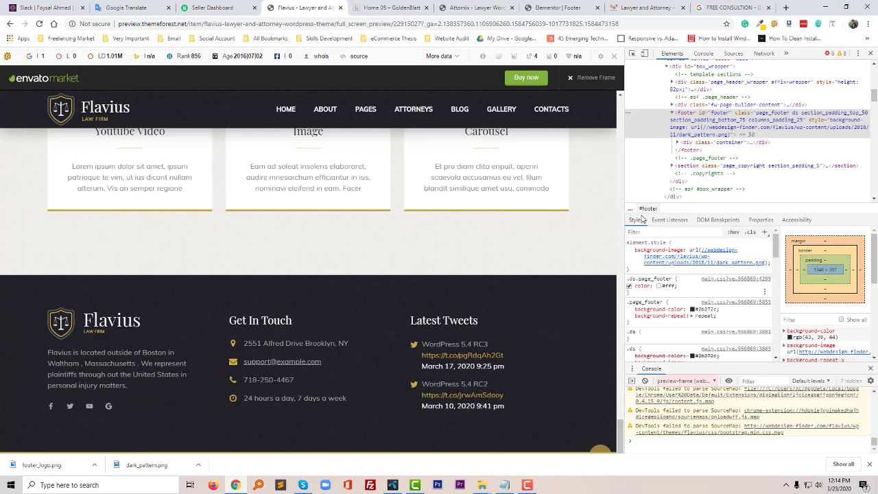
click(632, 52)
click(79, 357)
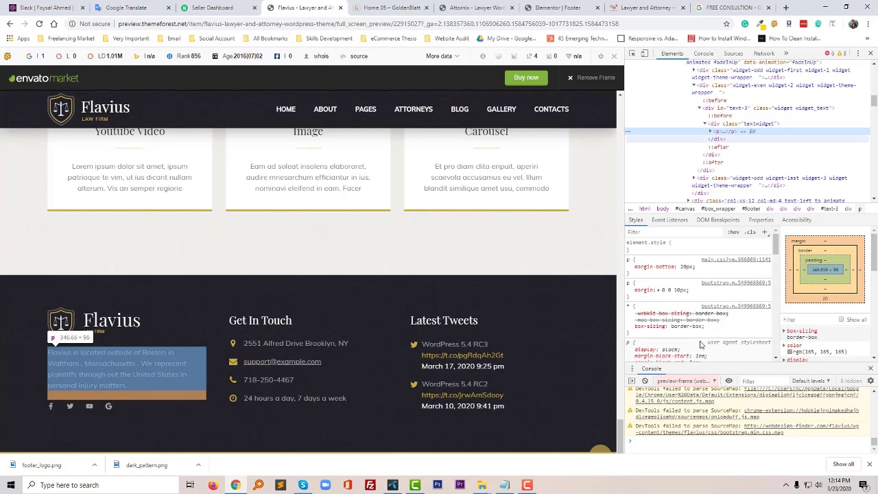
scroll(701, 343, down, 3)
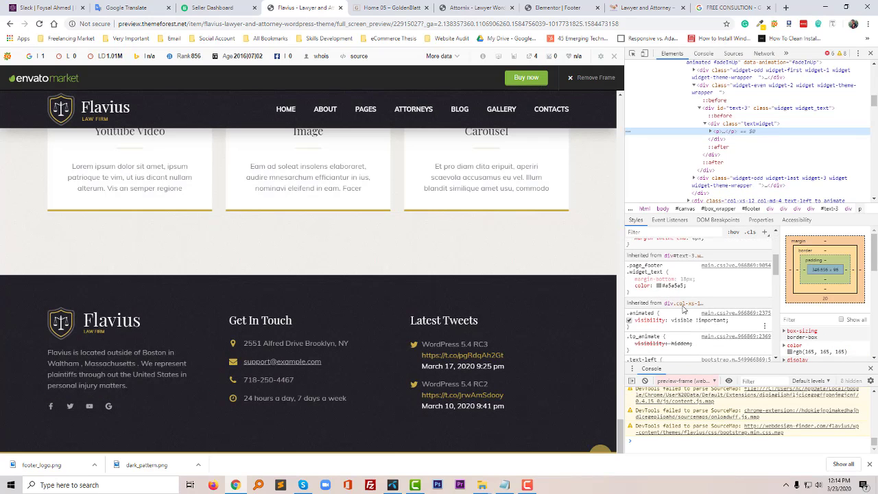
click(676, 285)
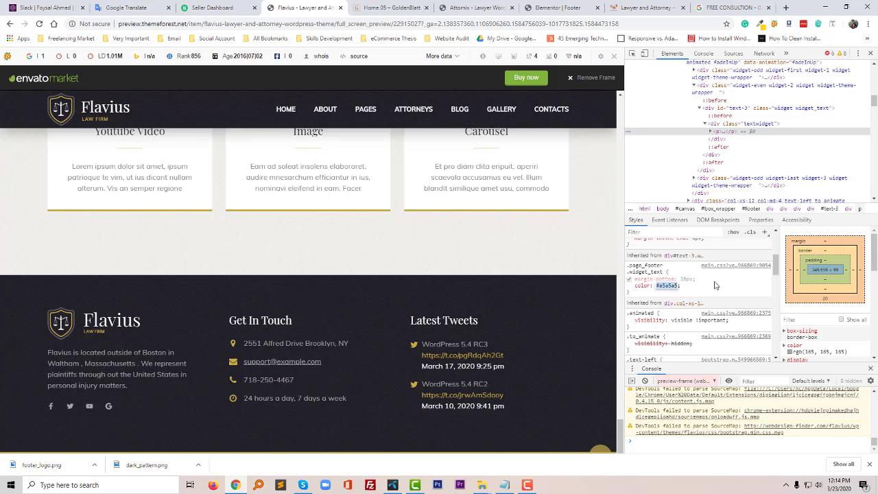
click(630, 286)
click(630, 286)
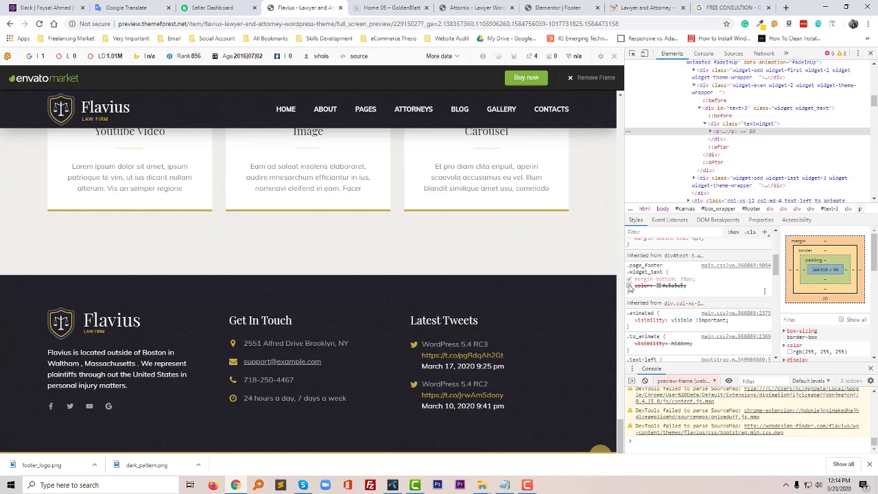
Set the Footer template's description text color to #a5a5a5 and compare it with the Flavius footer
click(394, 9)
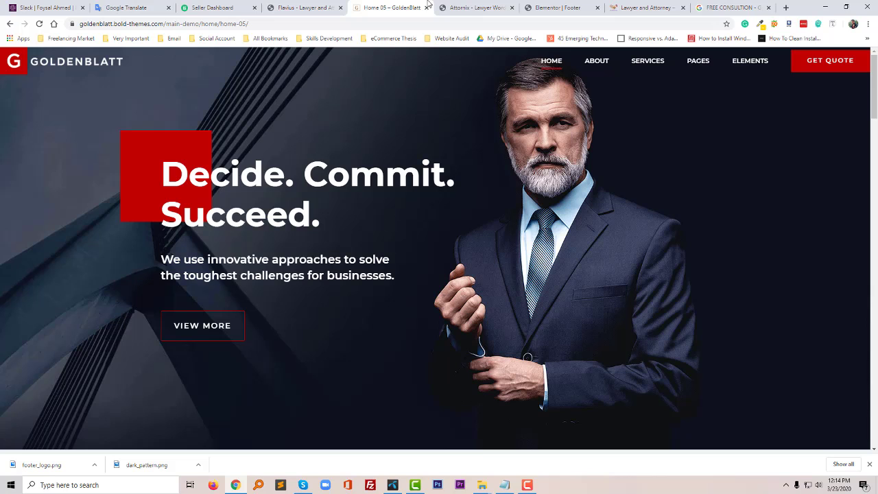
click(645, 7)
click(557, 7)
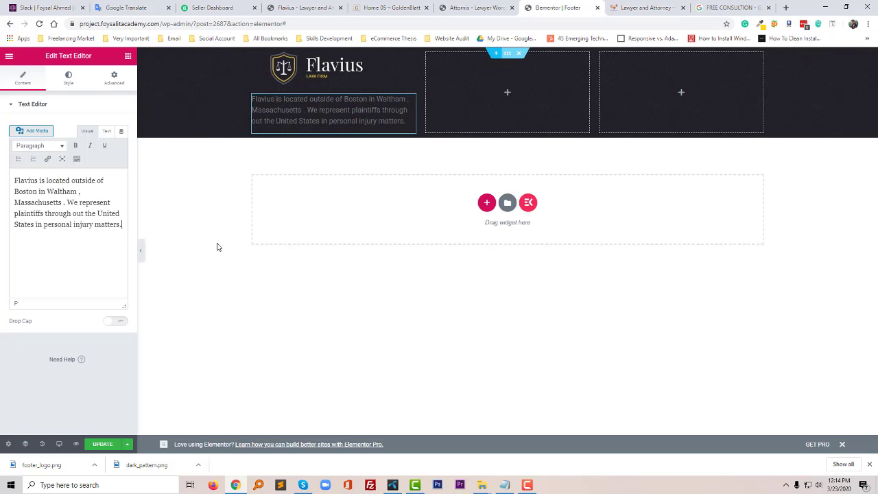
click(69, 78)
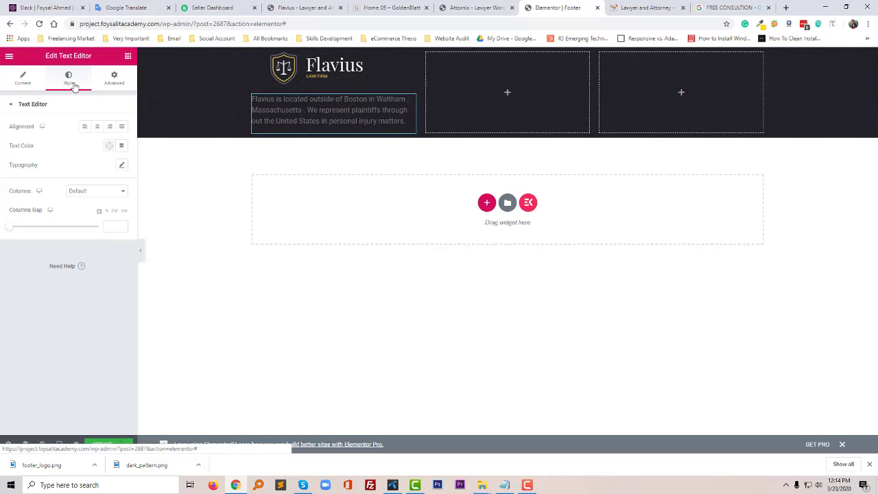
click(109, 146)
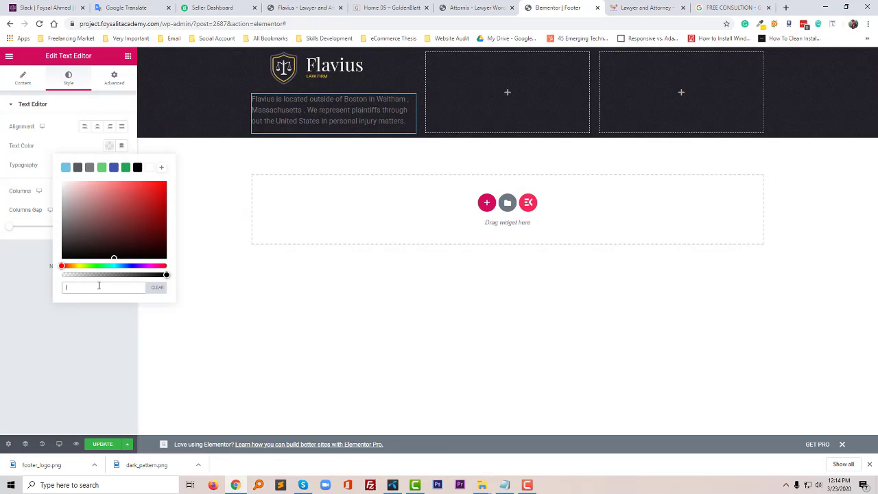
text(#a6a6a6)
click(99, 330)
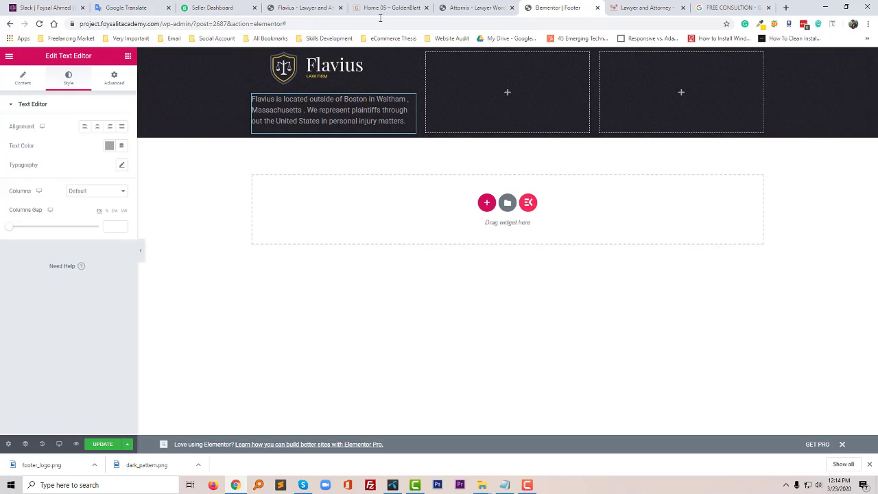
click(306, 7)
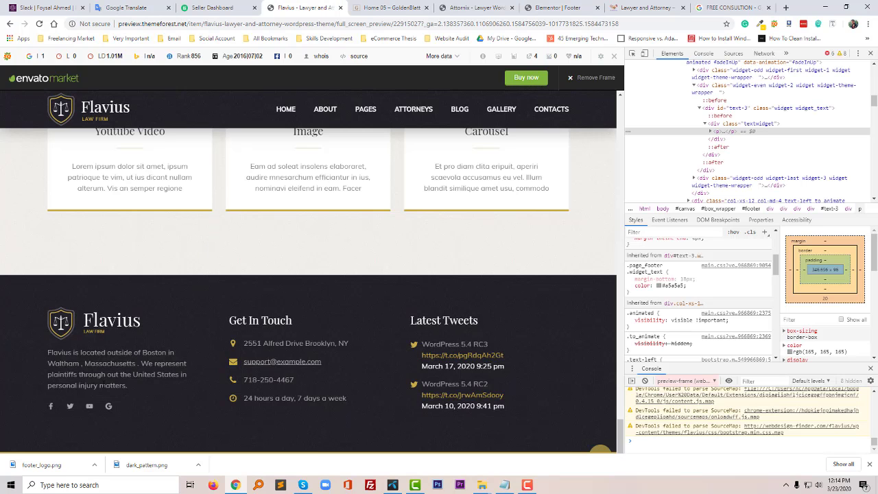
click(557, 7)
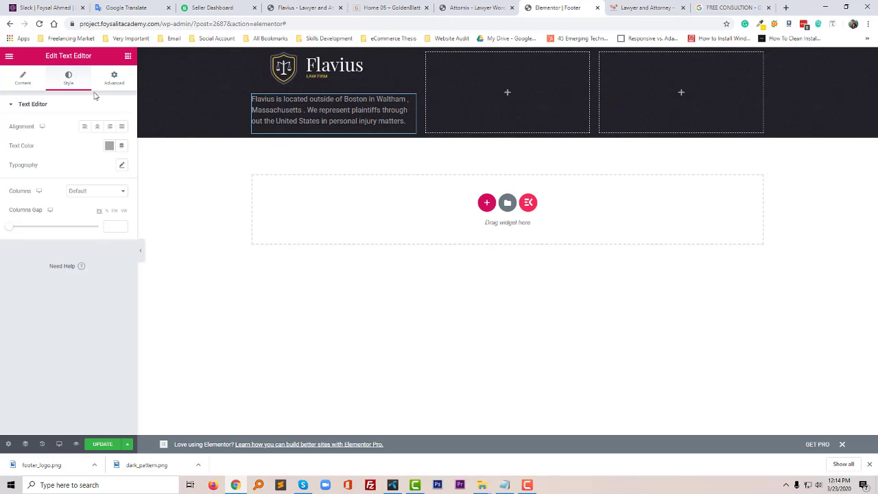
Search the widgets for "social" and add a Social Icons widget below the description in the Footer template's first column
click(129, 56)
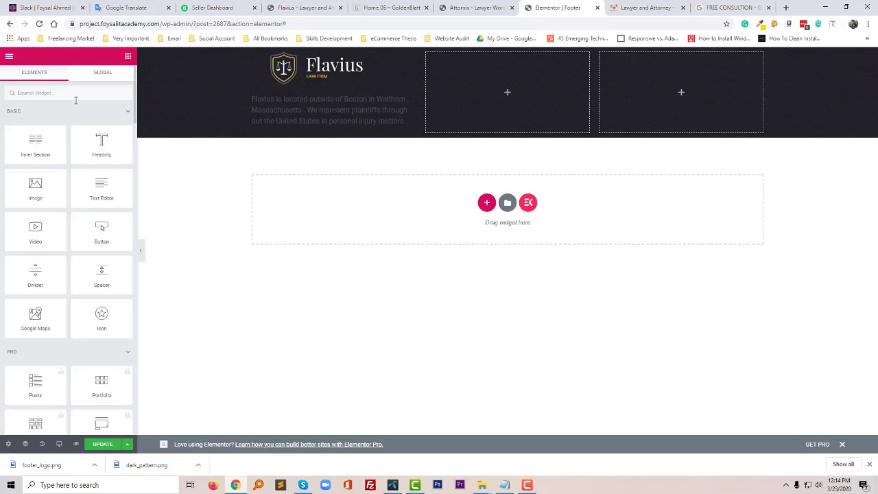
click(76, 92)
text(social)
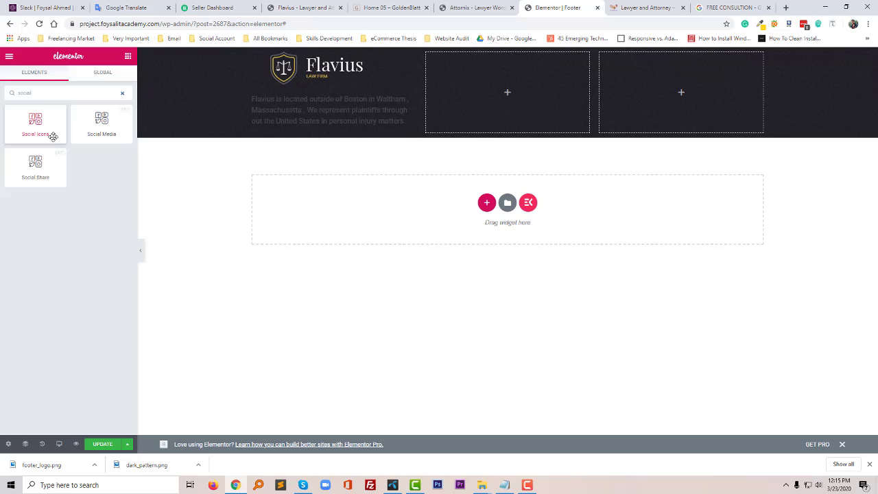
drag(53, 136, 301, 130)
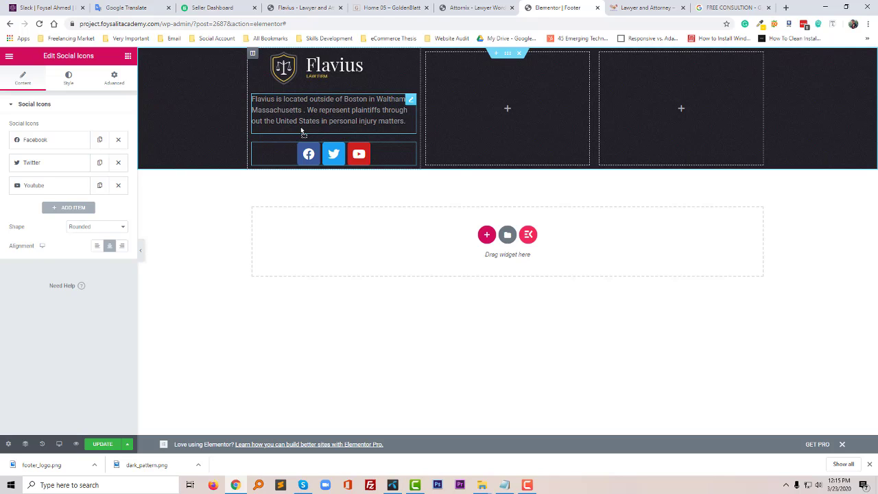
Search the widgets for "social" and add an ElementsKit Social Media widget below the Social Icons in the first column
click(129, 57)
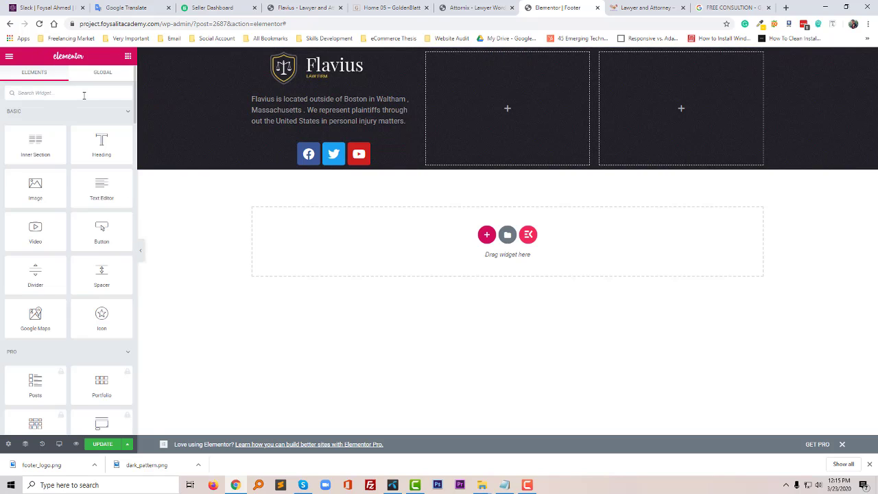
click(84, 96)
text(social)
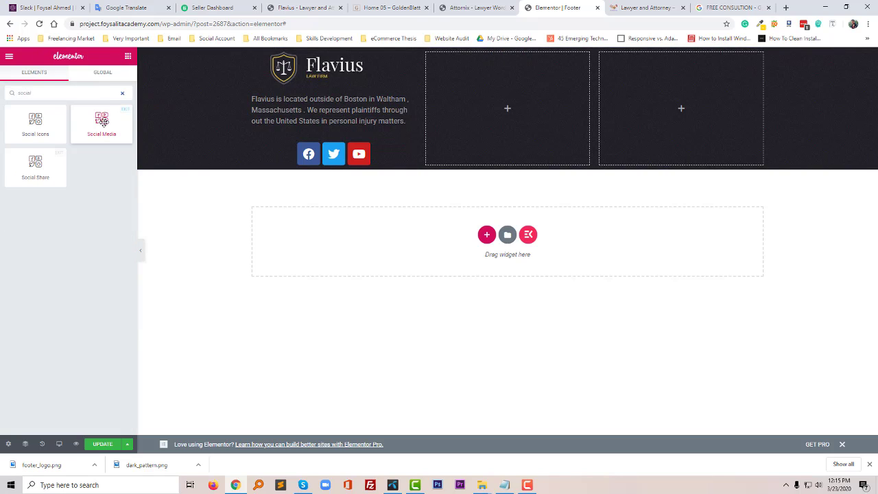
drag(101, 123, 166, 225)
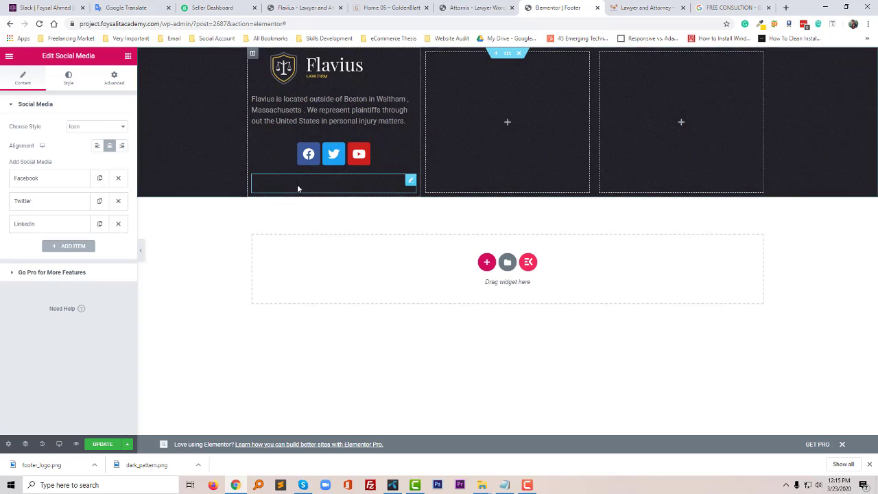
click(76, 179)
click(76, 178)
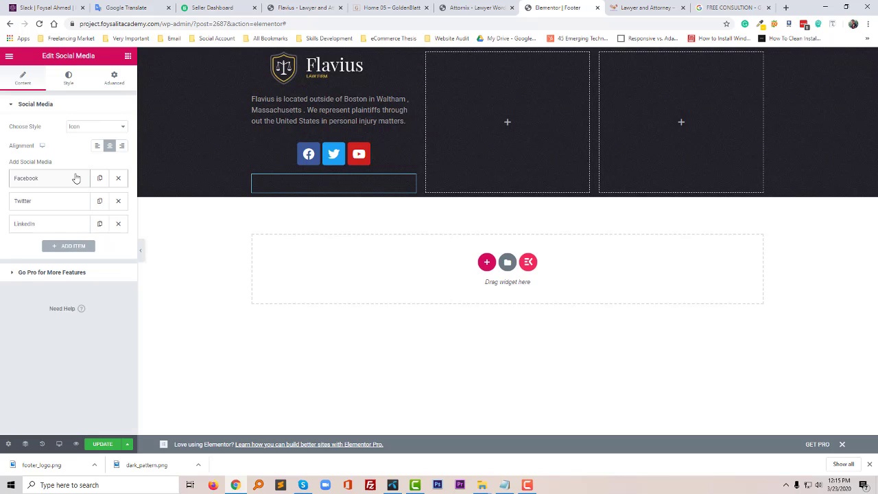
click(80, 274)
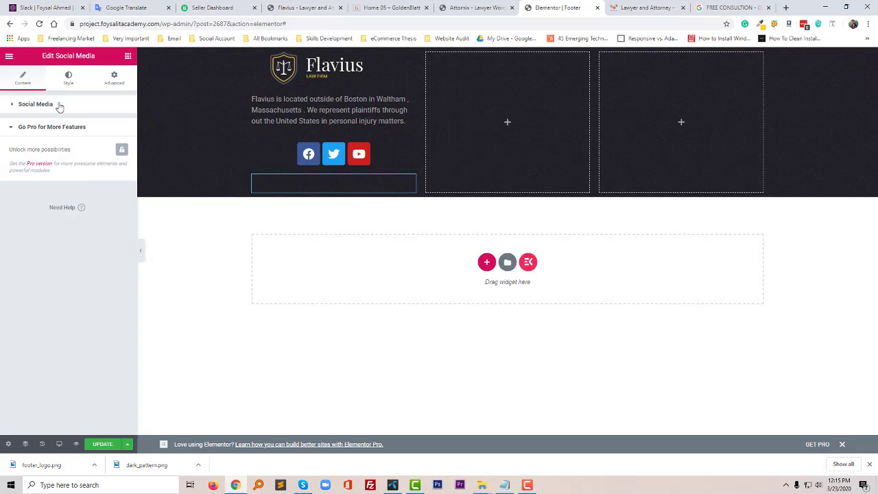
click(318, 154)
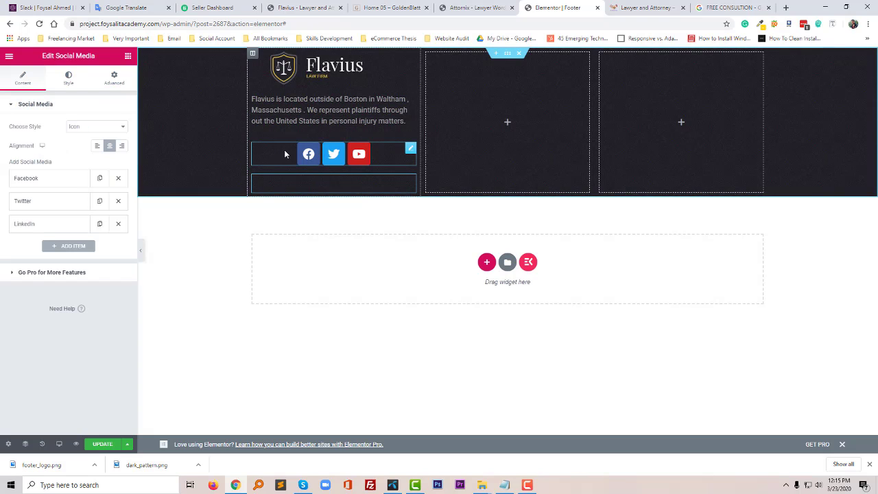
click(275, 154)
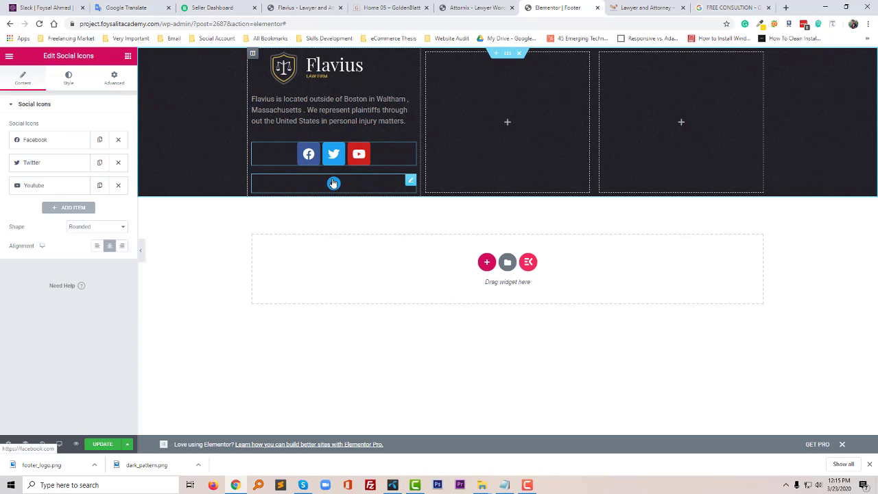
click(410, 182)
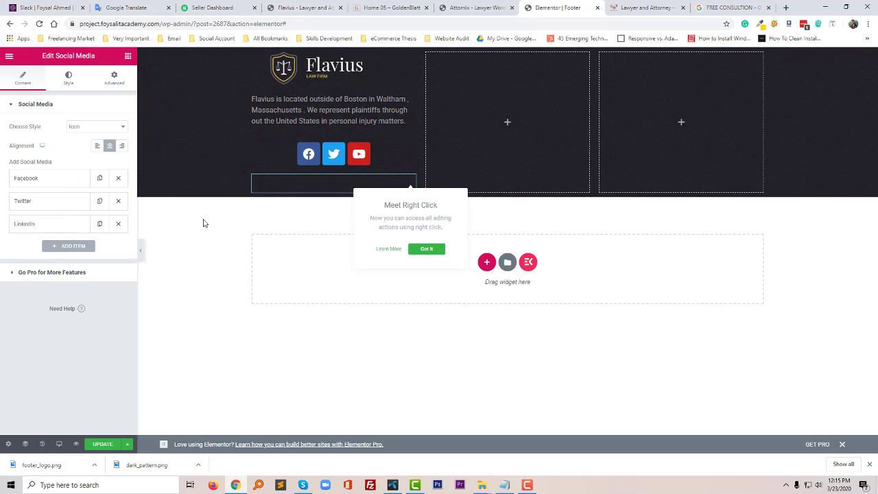
Inspect the Google social icon in the Flavius preview's footer, copy its color value, and return to the Footer template
click(304, 8)
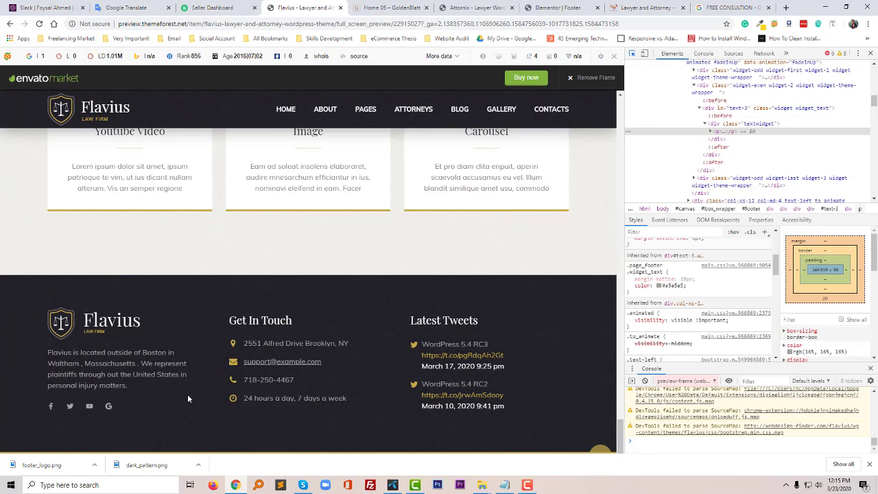
click(109, 407)
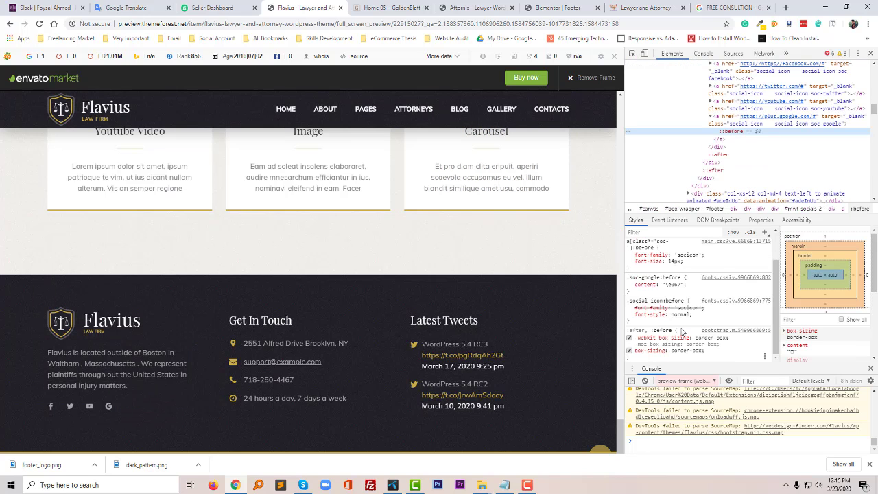
click(755, 117)
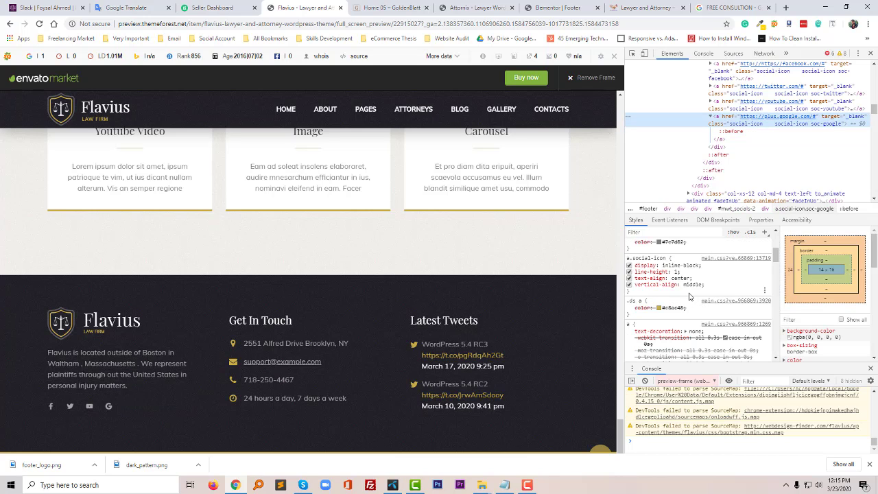
scroll(671, 302, up, 2)
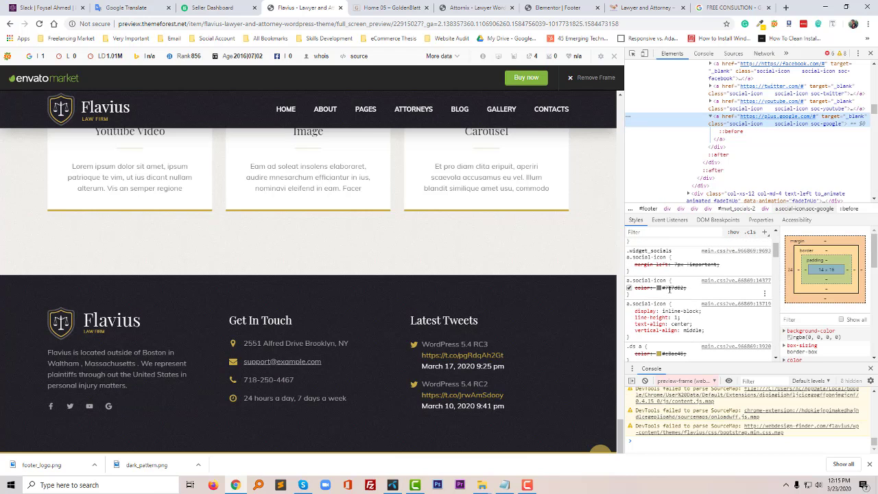
scroll(672, 289, up, 3)
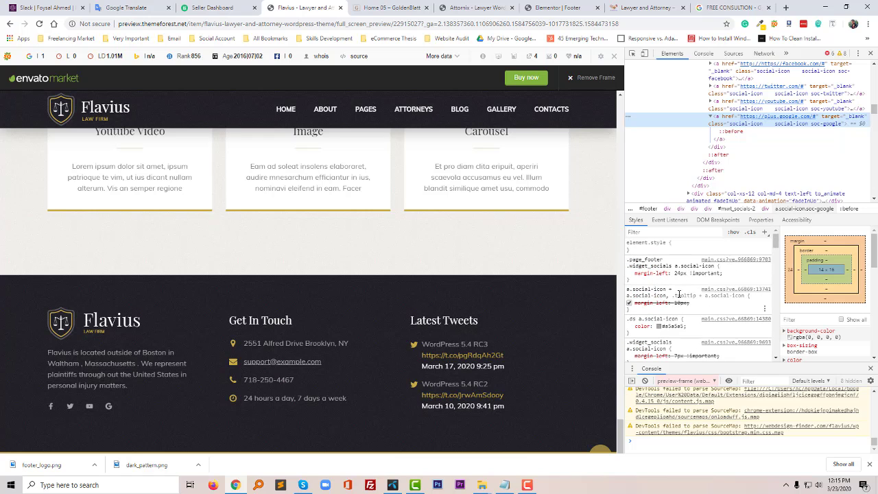
scroll(678, 295, down, 3)
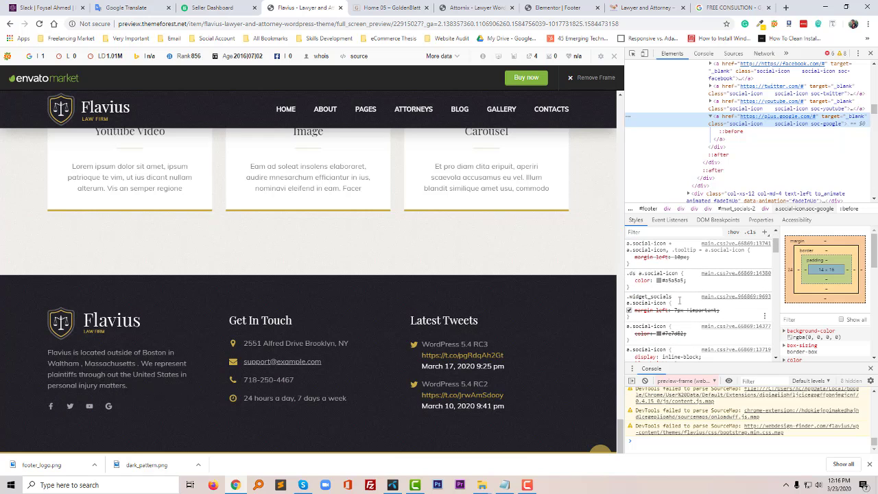
click(679, 280)
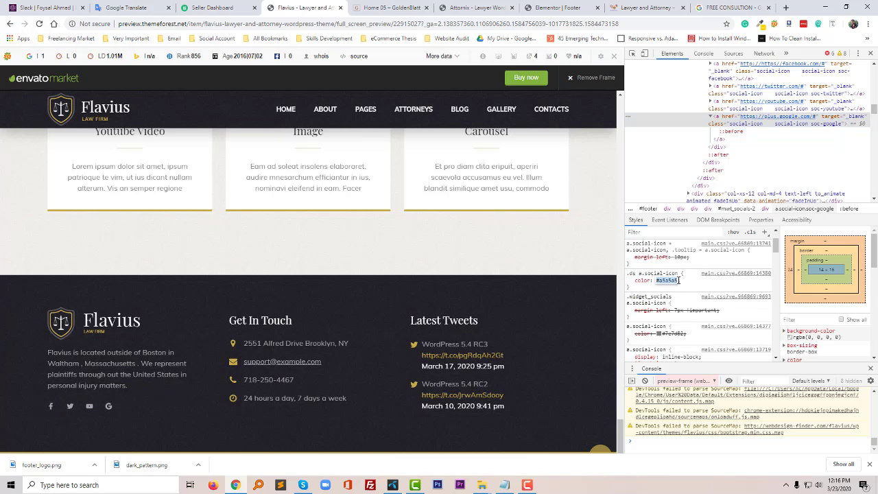
click(392, 8)
click(556, 8)
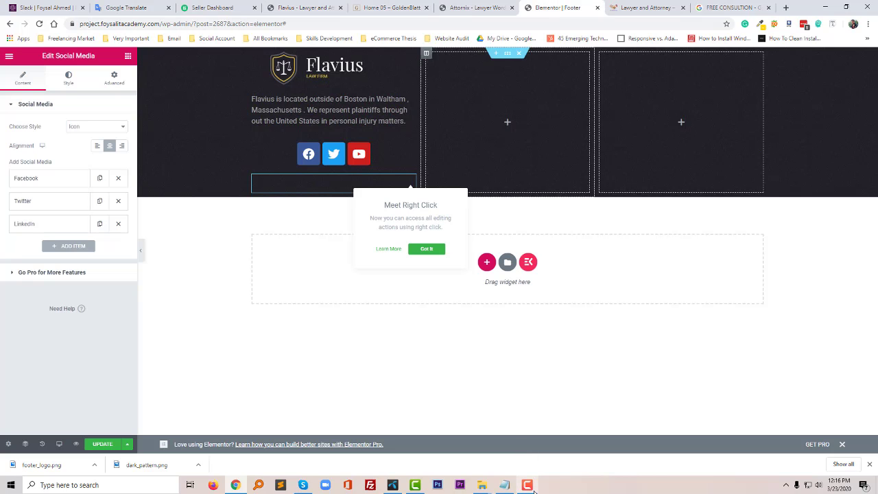
click(530, 486)
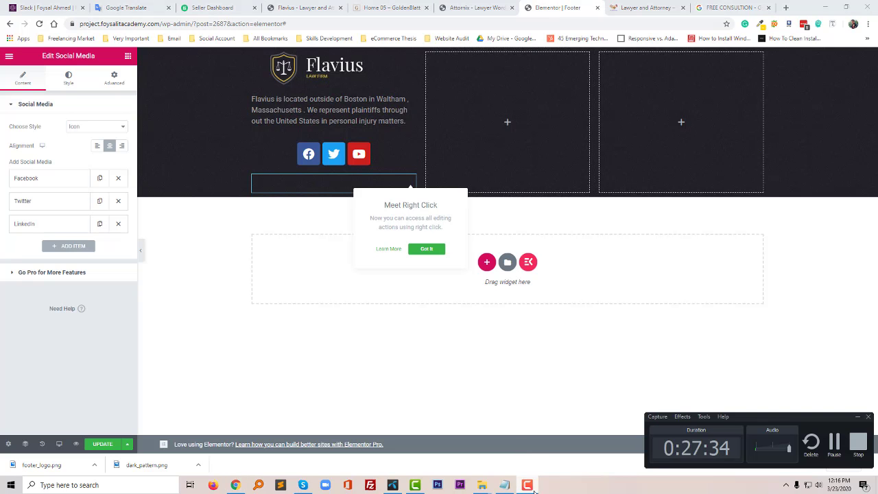
click(528, 485)
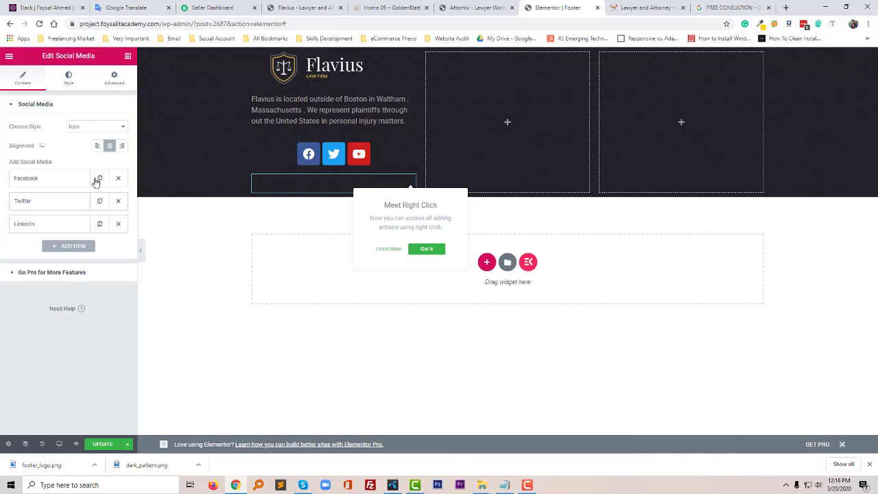
Look through the Social Media widget's style and typography settings for an icon color option
click(69, 81)
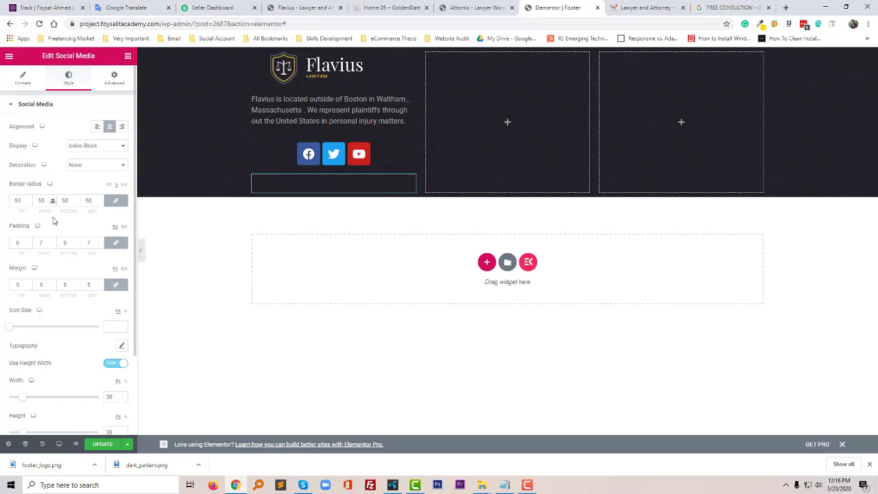
scroll(54, 233, down, 1)
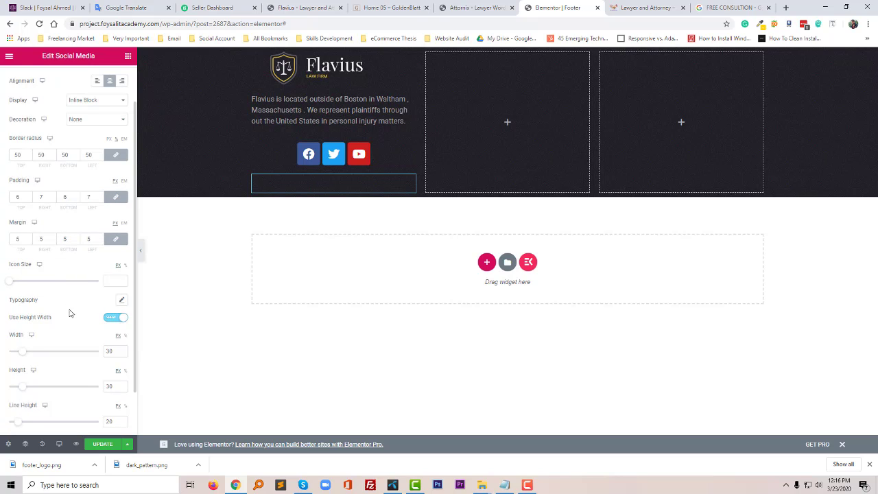
scroll(78, 305, down, 1)
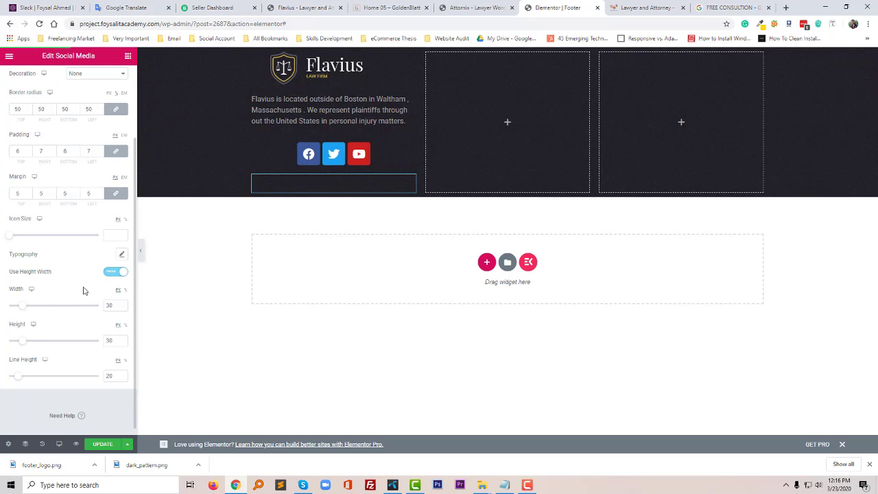
click(122, 255)
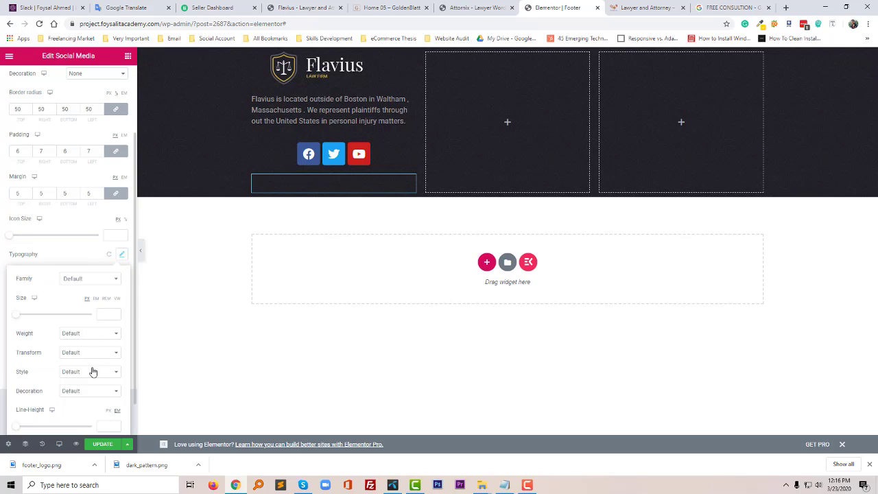
scroll(94, 372, down, 1)
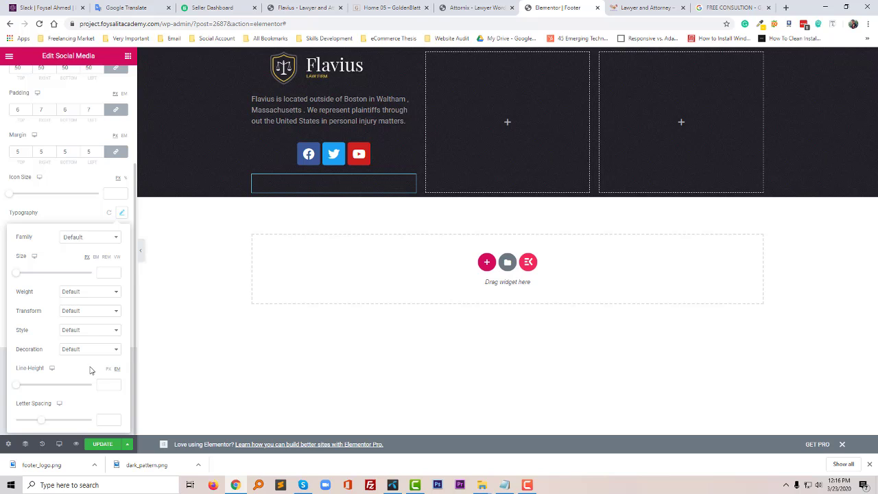
scroll(89, 370, up, 3)
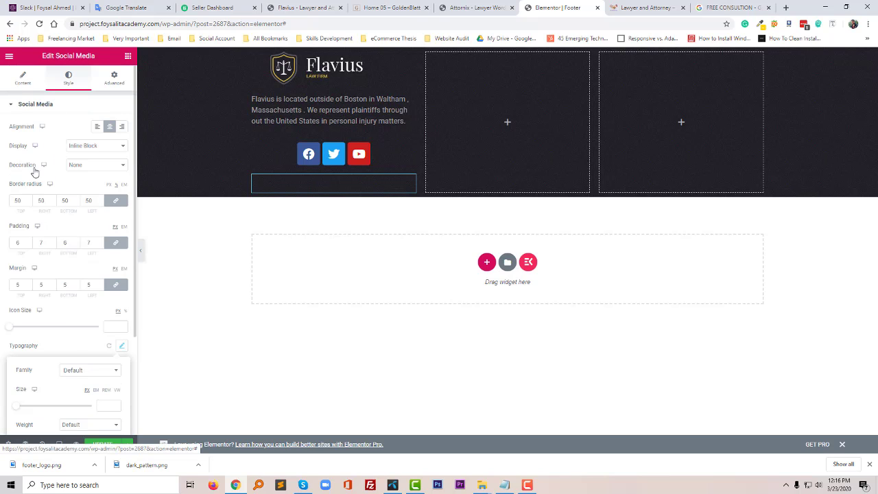
Set the normal icon color of the Social Media widget's Facebook item to #a5a5a5
click(23, 78)
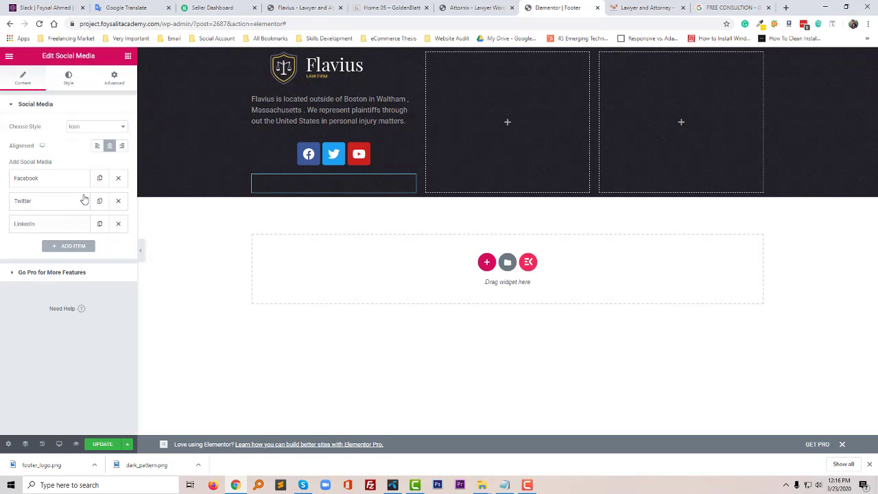
click(67, 180)
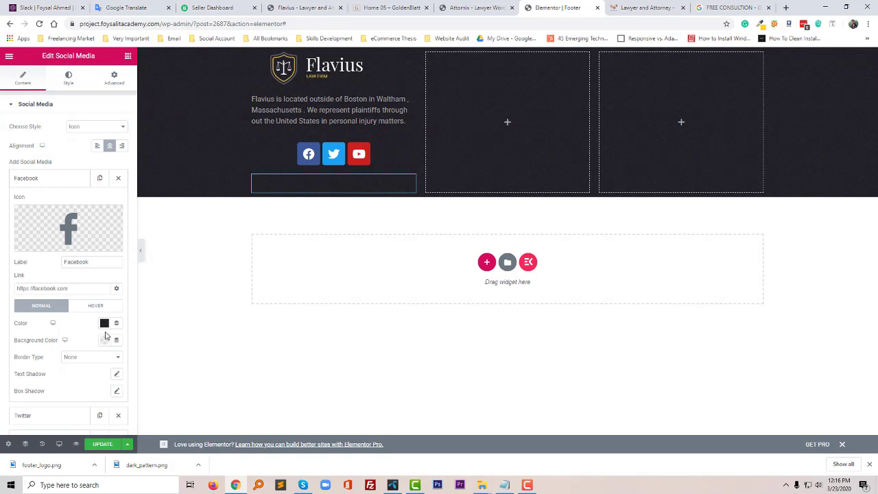
click(104, 323)
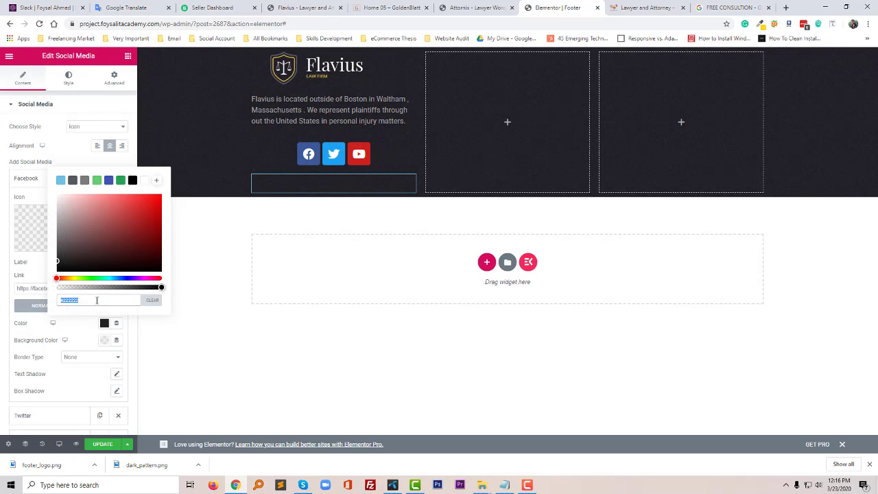
text(#a5a5a5)
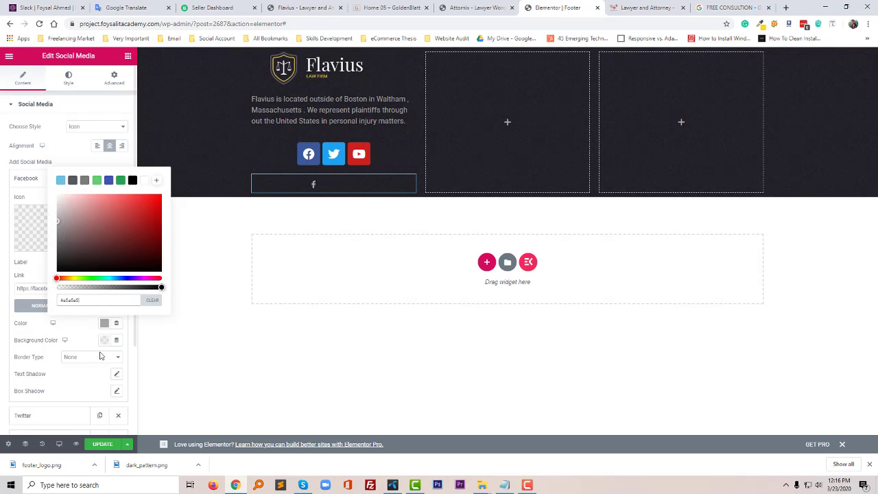
click(80, 333)
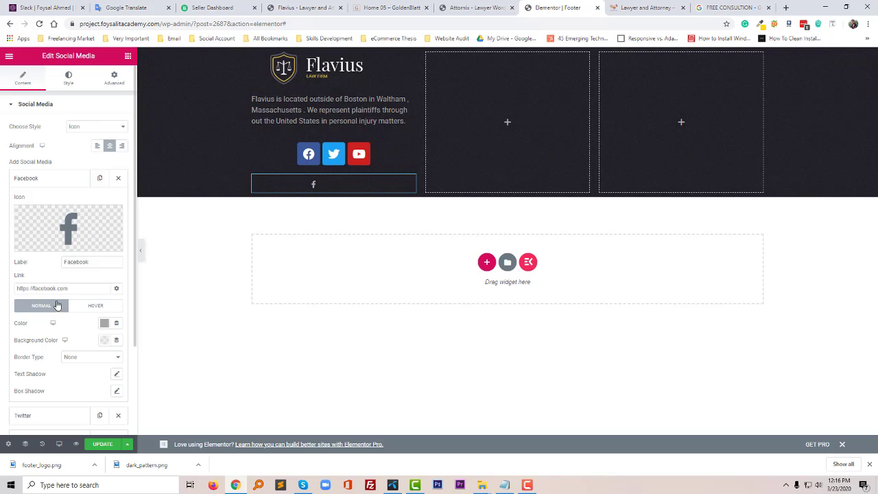
click(66, 184)
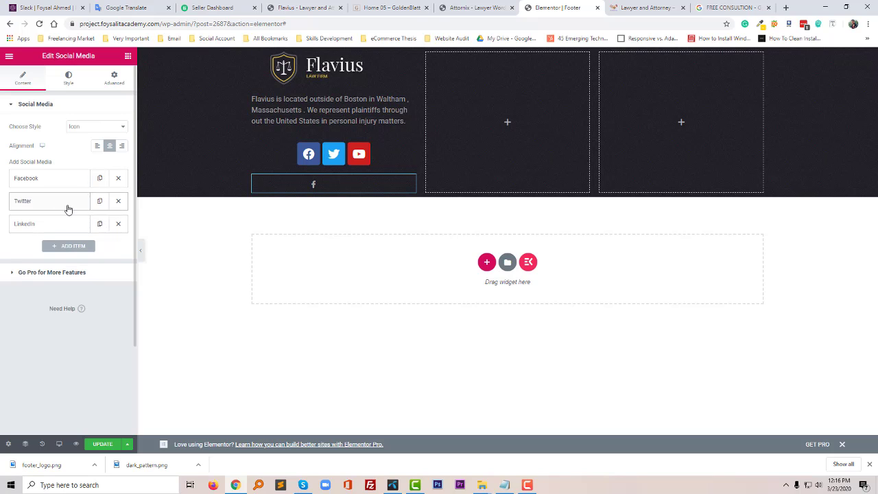
Set the normal icon color of the Social Media widget's Twitter item to #a5a5a5
click(69, 204)
click(104, 346)
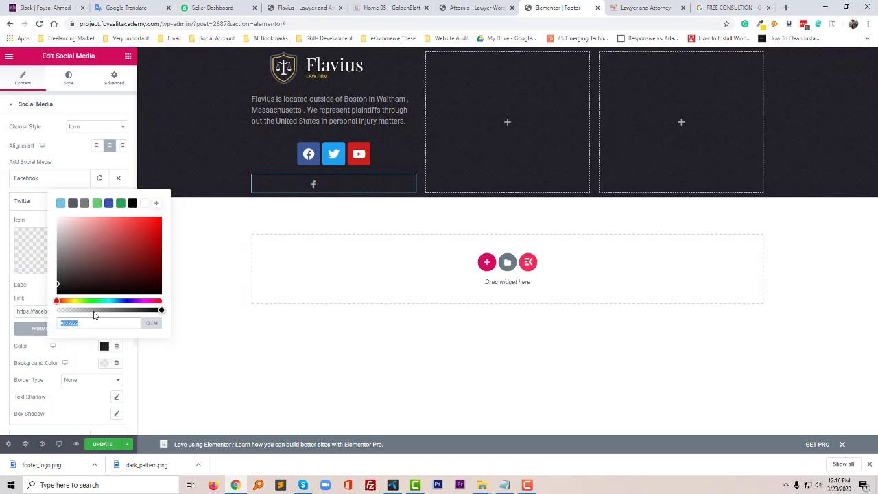
click(37, 204)
Set the normal icon color of the Social Media widget's LinkedIn item to #a5a5a5
click(70, 226)
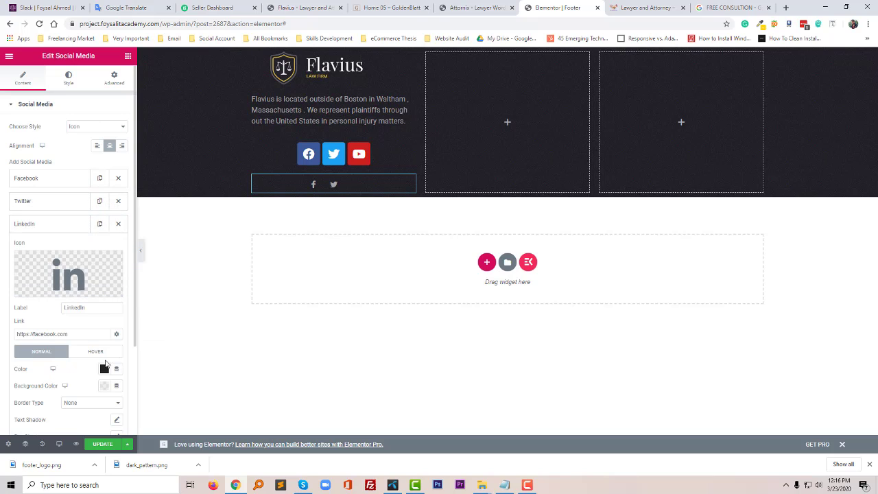
click(103, 370)
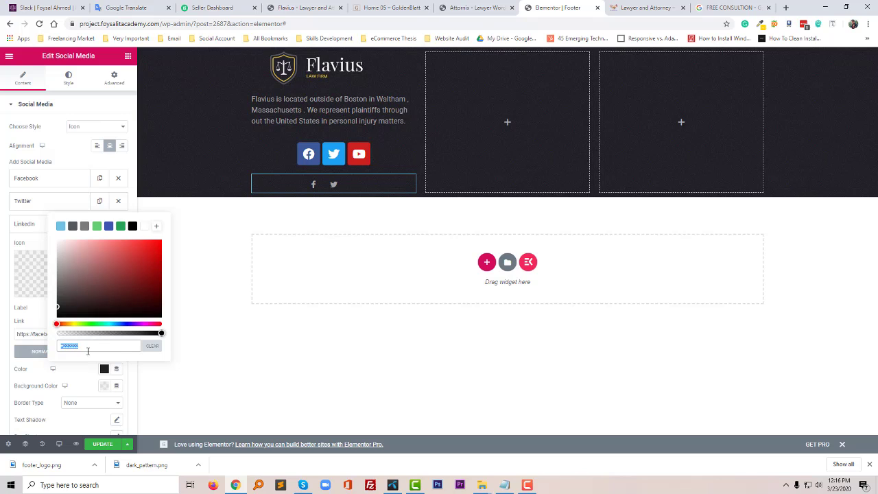
text(#a5a5a5)
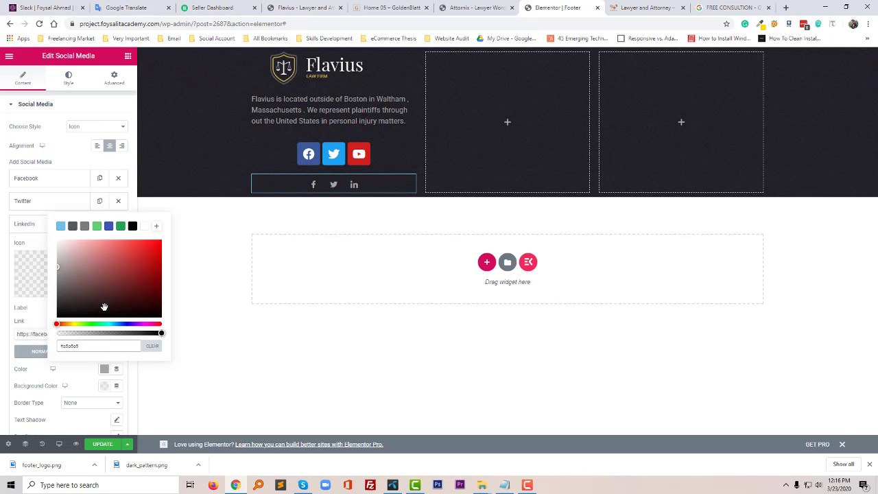
click(34, 226)
Check the social icons in the Flavius preview's footer, then add a fourth item with the Youtube icon to the Social Media widget
click(317, 5)
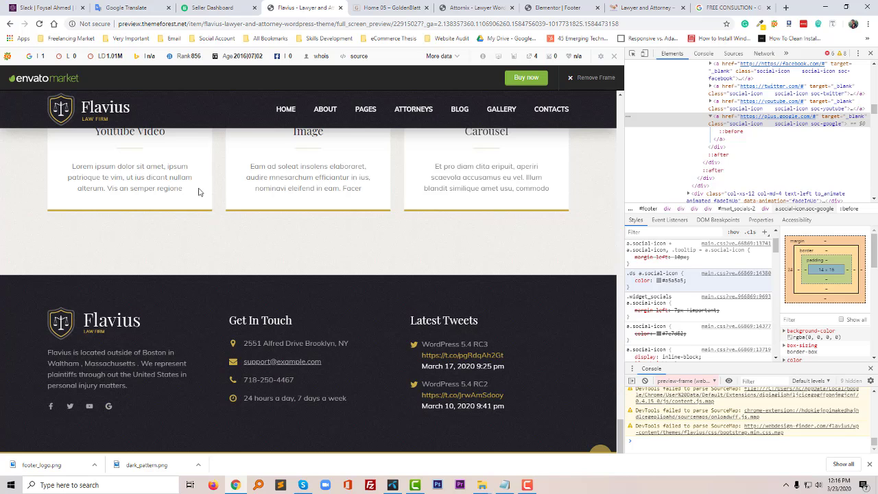
click(390, 8)
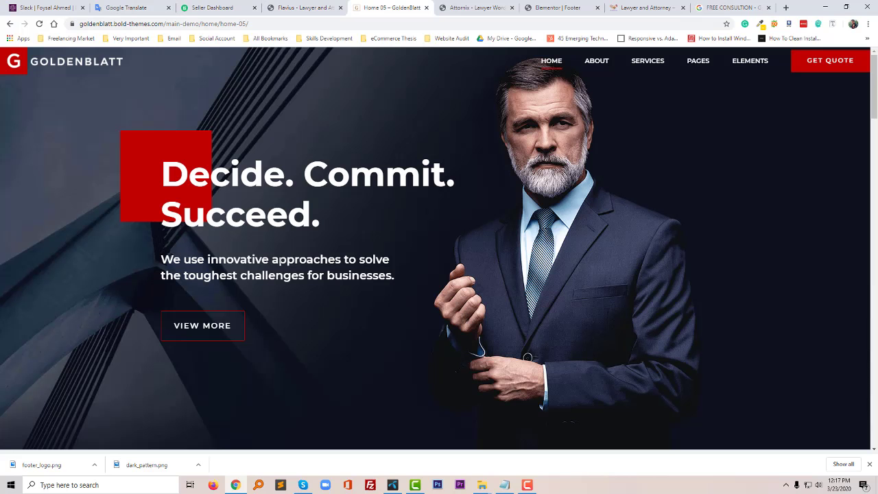
click(558, 8)
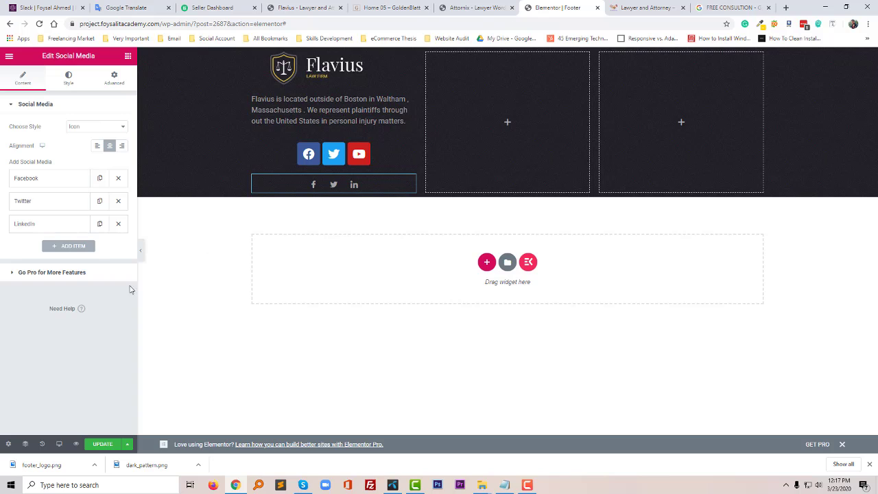
click(73, 246)
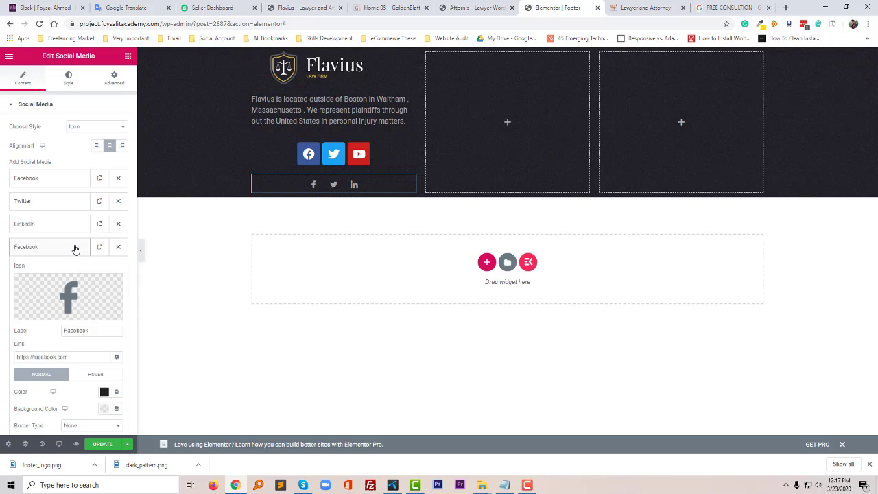
click(44, 313)
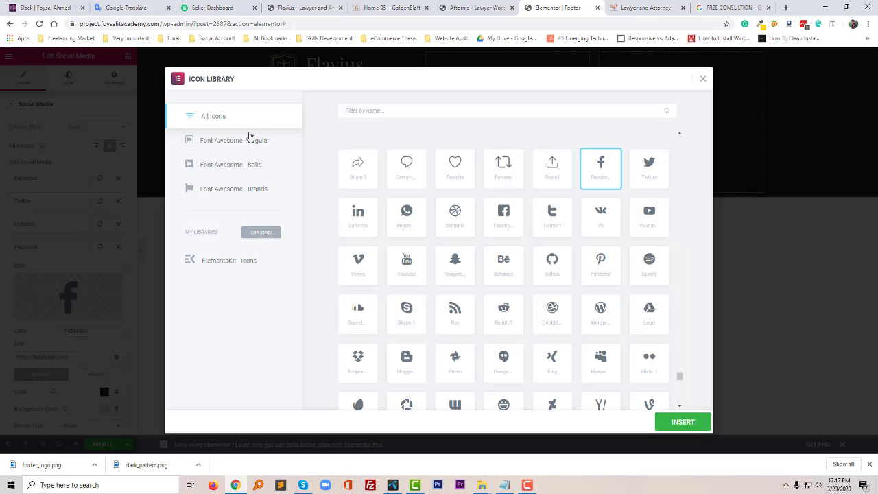
click(375, 110)
text(youtube)
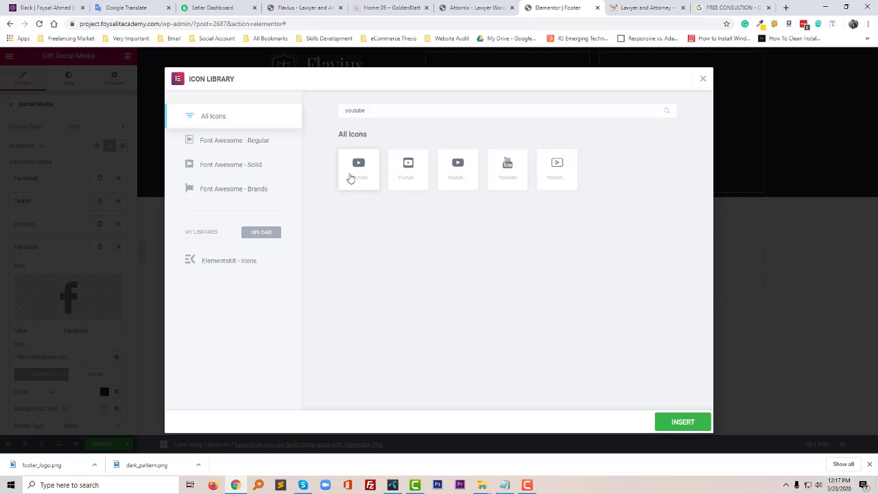
click(350, 178)
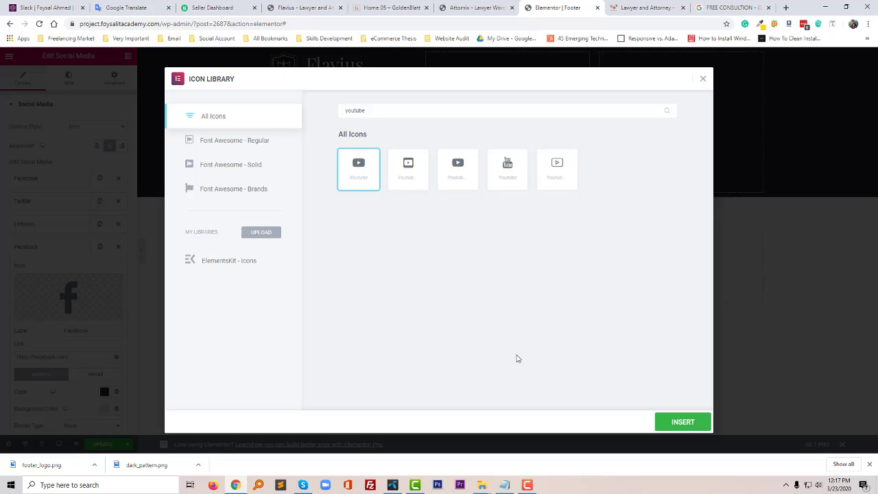
click(674, 424)
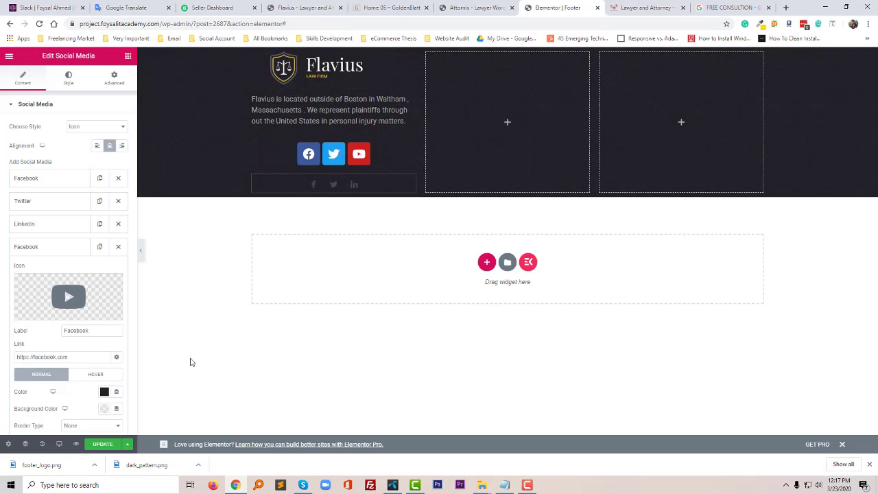
Set the normal icon color of the new YouTube item to #a5a5a5
click(104, 392)
text(#a5a5a5)
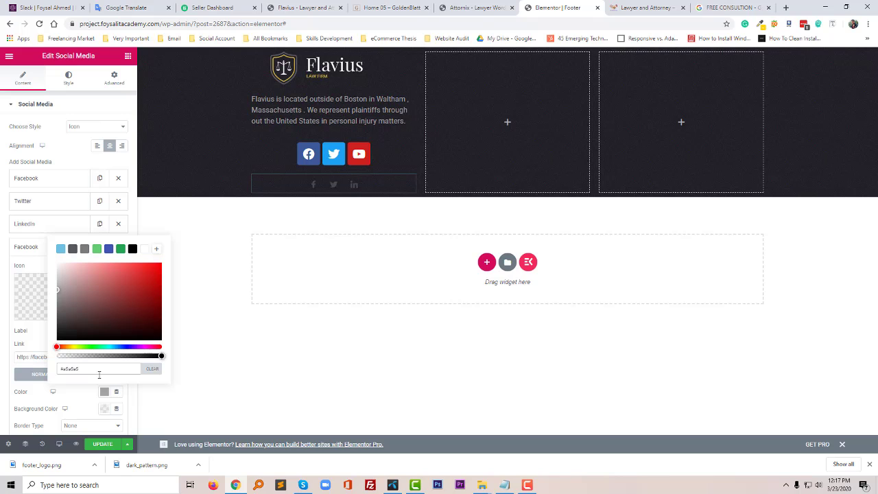
click(149, 399)
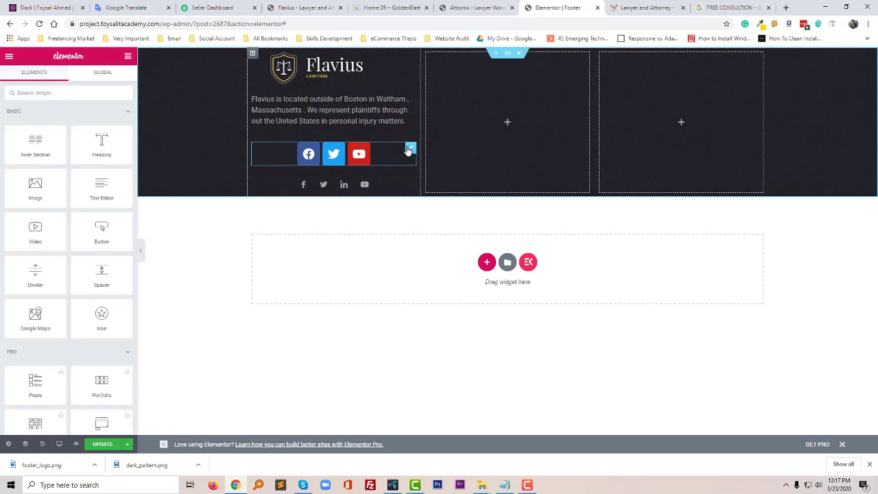
Delete the colored Social Icons widget above the gray icons in the first footer column
right_click(412, 148)
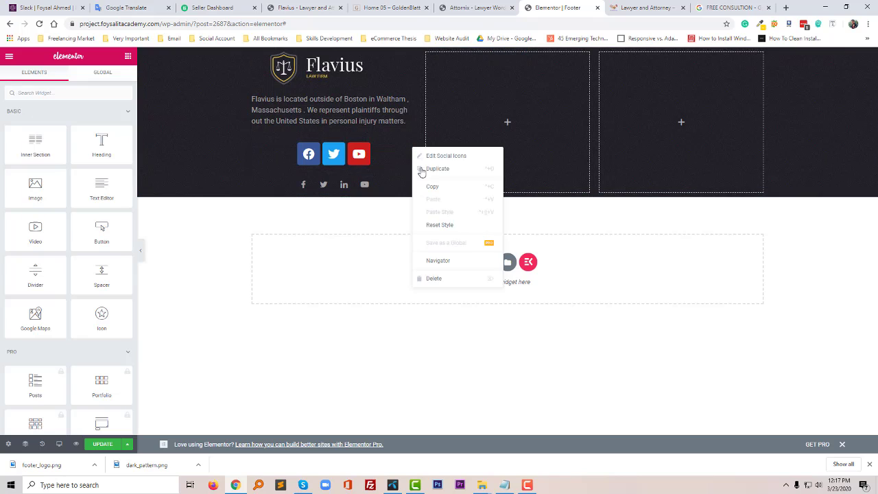
click(434, 278)
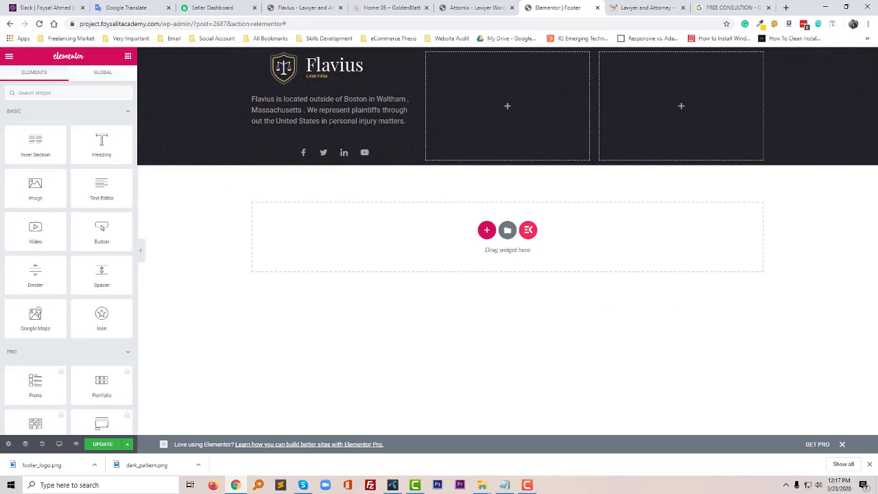
Copy the "Get In Touch" heading from the Flavius preview's footer and return to the Footer template
click(284, 6)
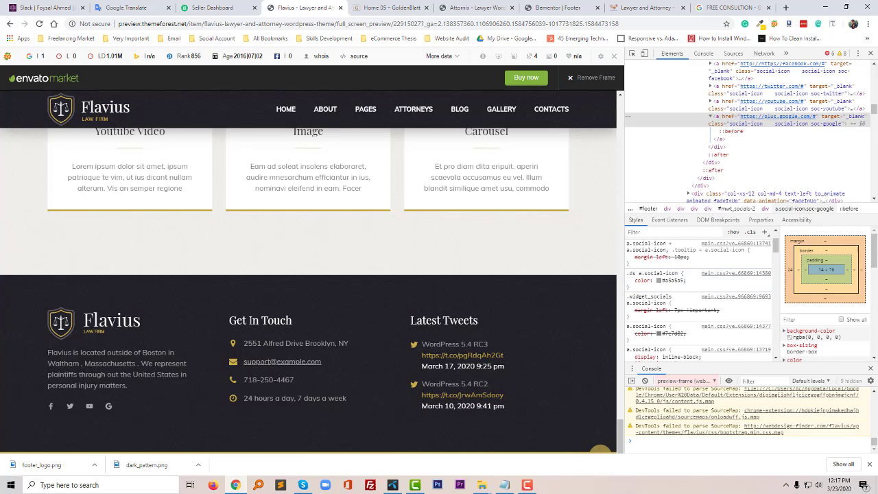
triple_click(293, 324)
key(ctrl+c)
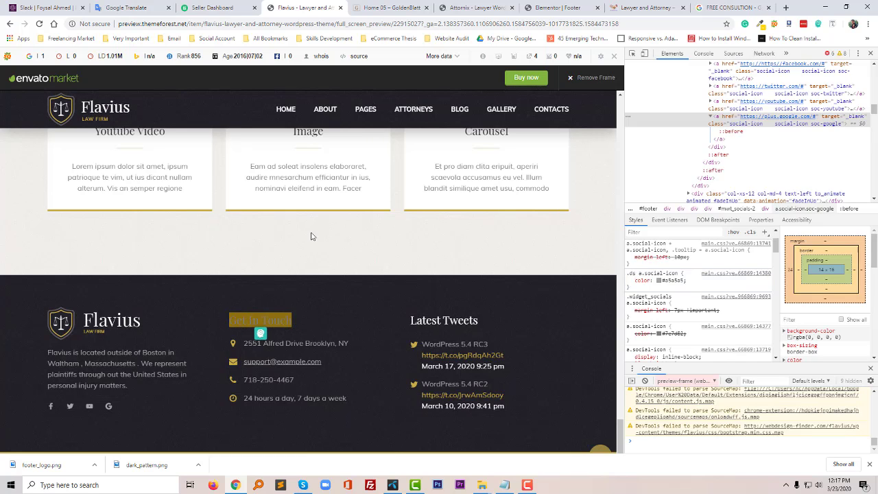
click(472, 6)
click(558, 7)
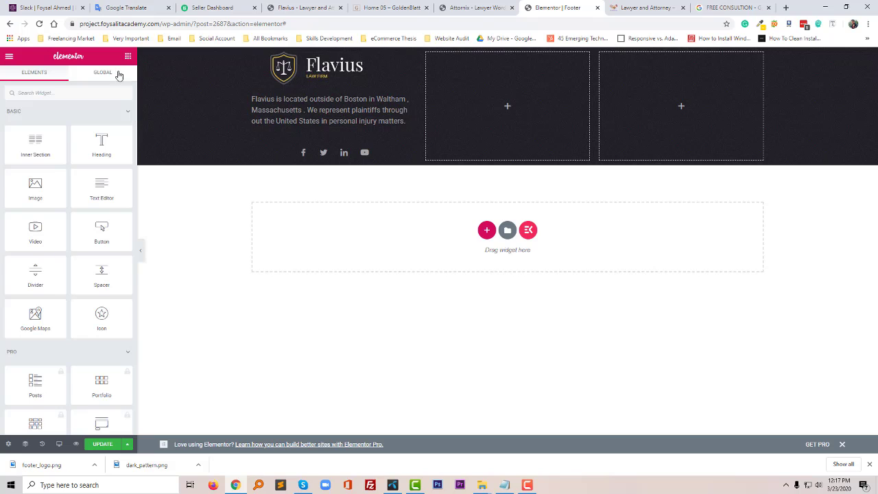
Add a Heading widget to the middle footer column with the title "Get In Touch"
drag(101, 148, 477, 109)
click(80, 145)
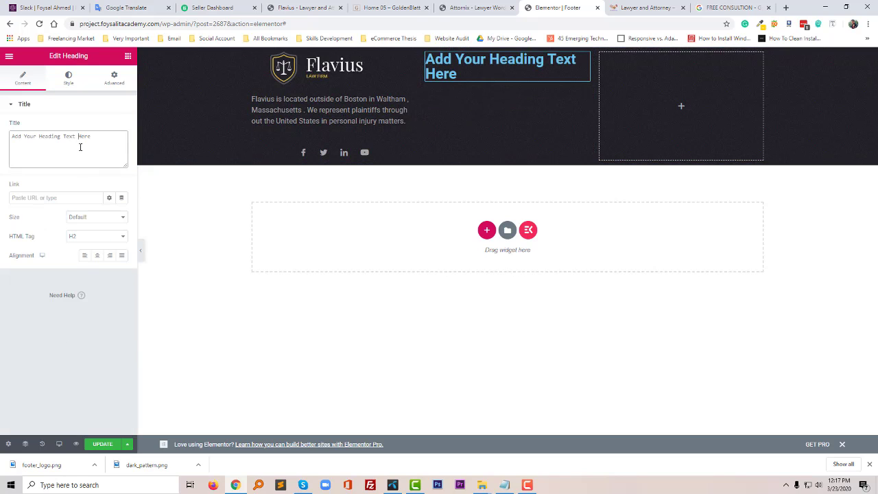
key(ctrl+a)
key(ctrl+v)
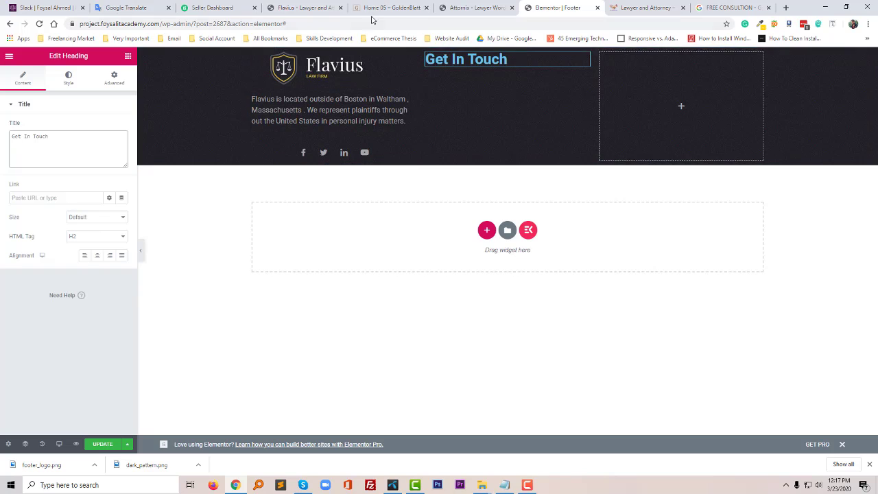
Add a Text Editor widget beneath the "Get In Touch" heading
click(127, 55)
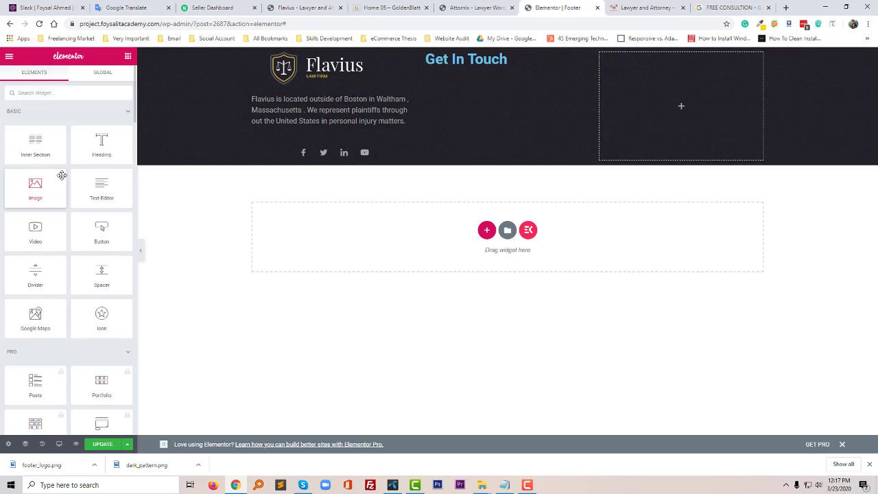
drag(104, 193, 487, 65)
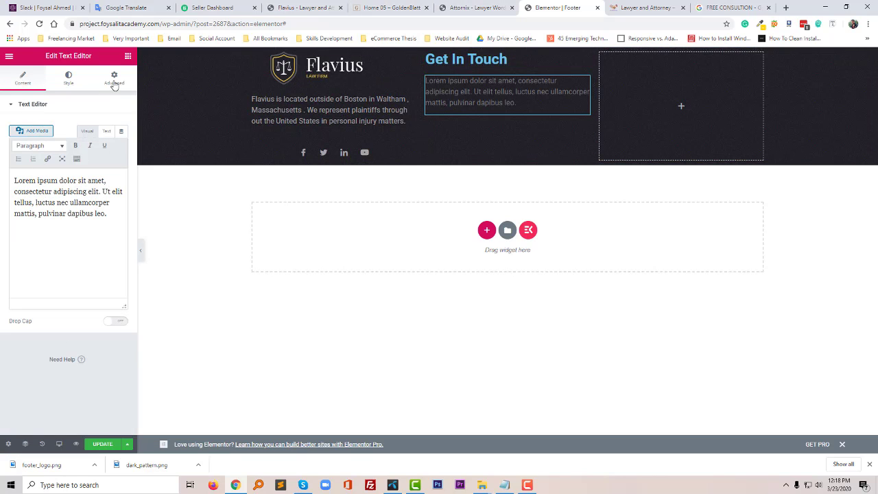
Search the widget library for "add" and clear the search
click(127, 56)
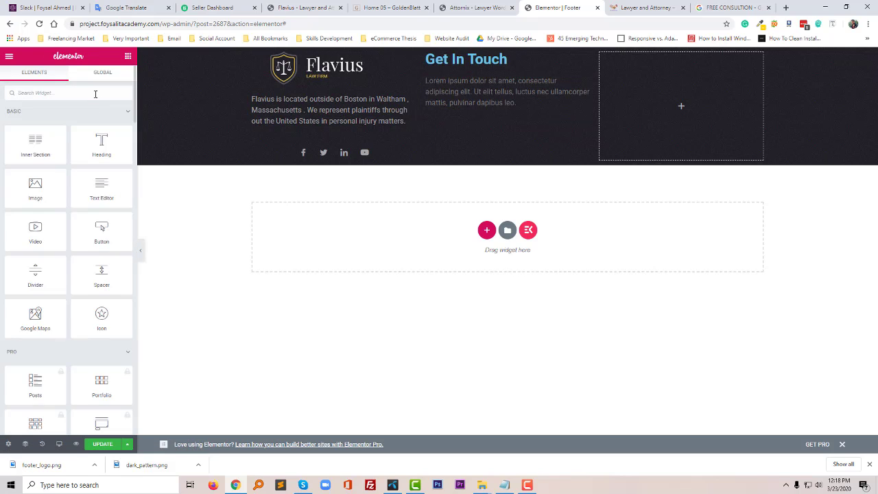
click(96, 94)
text(add)
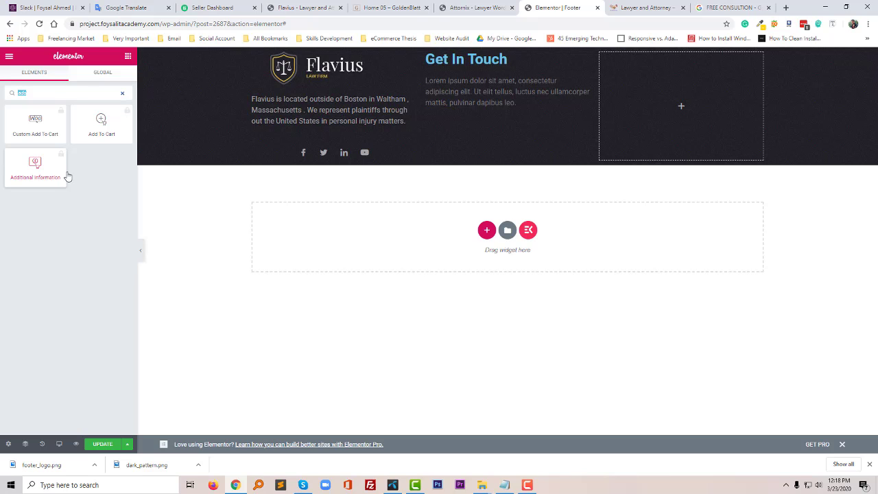
key(BackSpace)
Copy the contact details under "Get In Touch" in the Flavius preview's footer and return to the Footer template
click(446, 9)
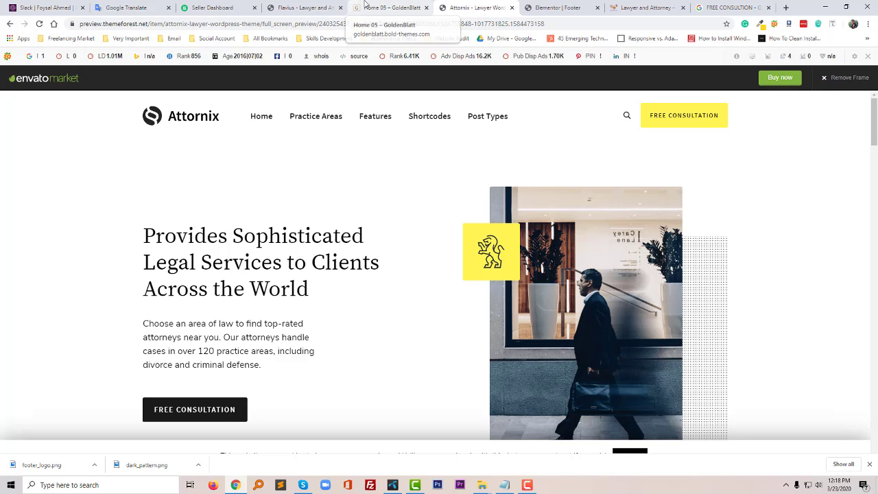
click(321, 7)
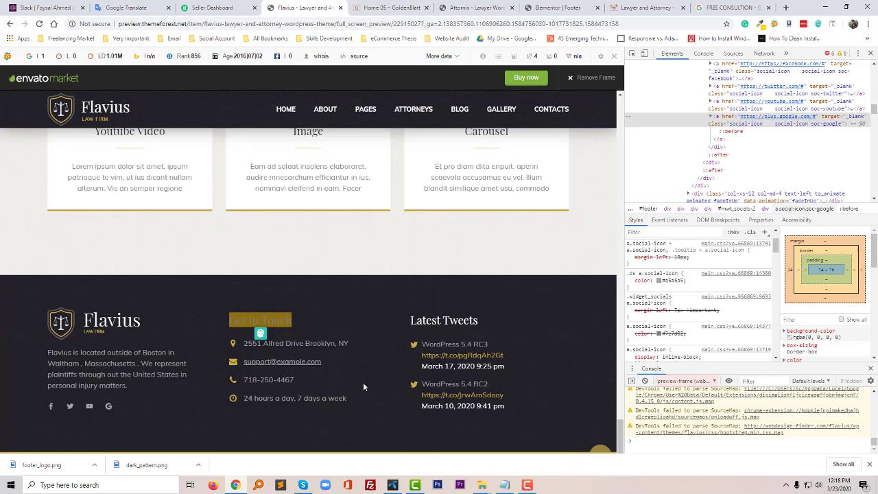
drag(352, 404, 240, 343)
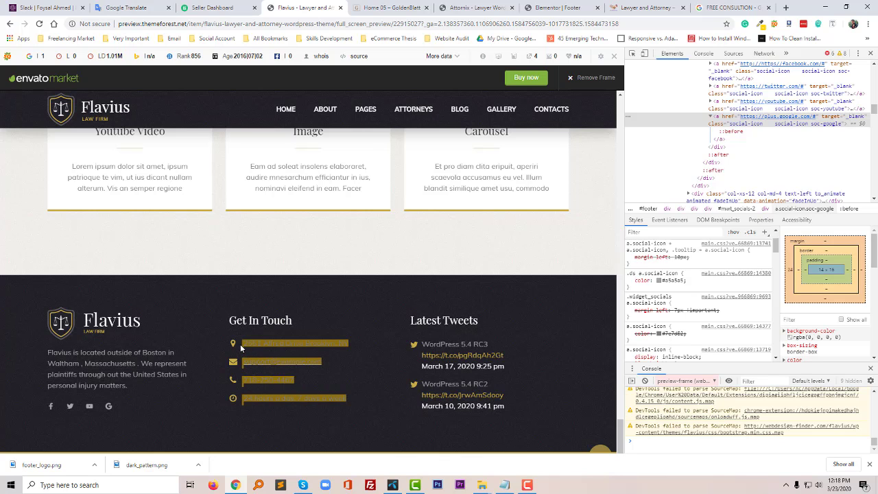
click(474, 8)
click(412, 6)
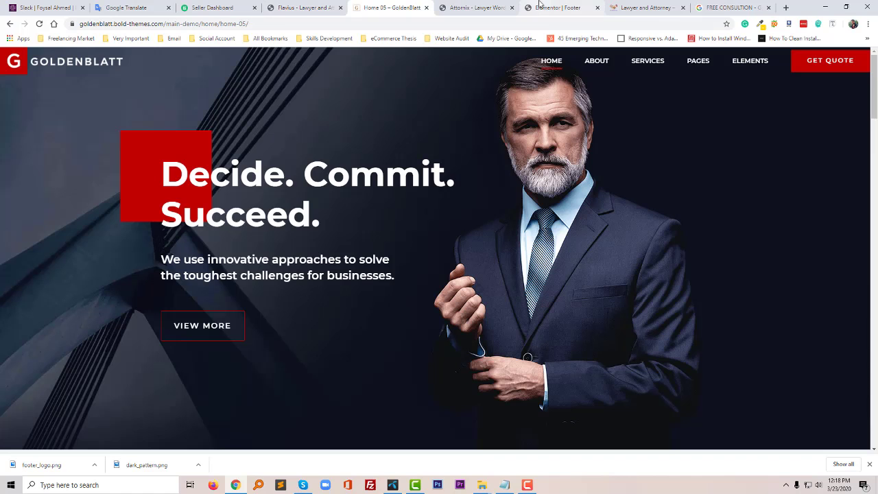
click(558, 8)
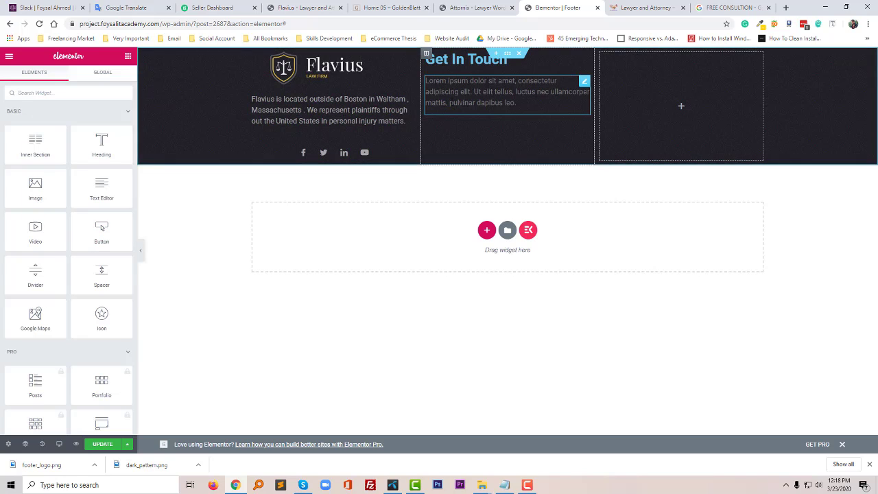
Replace the middle column's placeholder paragraph with the copied address, e-mail, phone number and opening hours
click(508, 93)
key(ctrl+a)
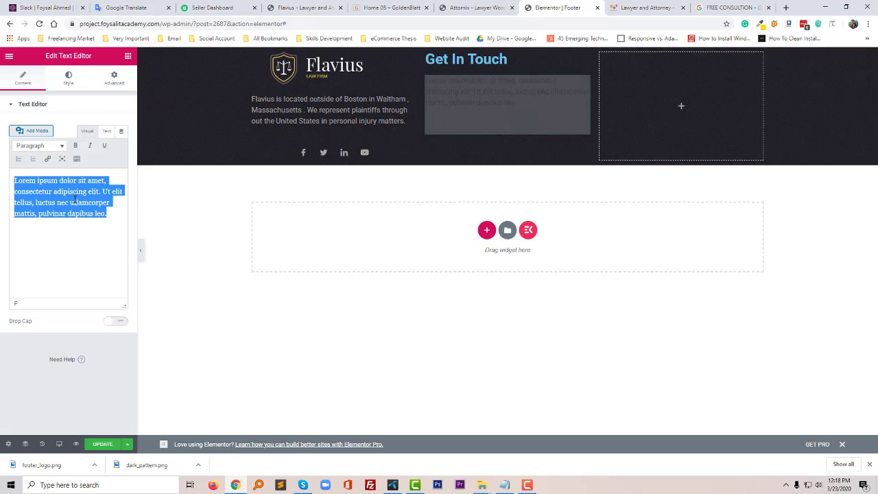
key(ctrl+v)
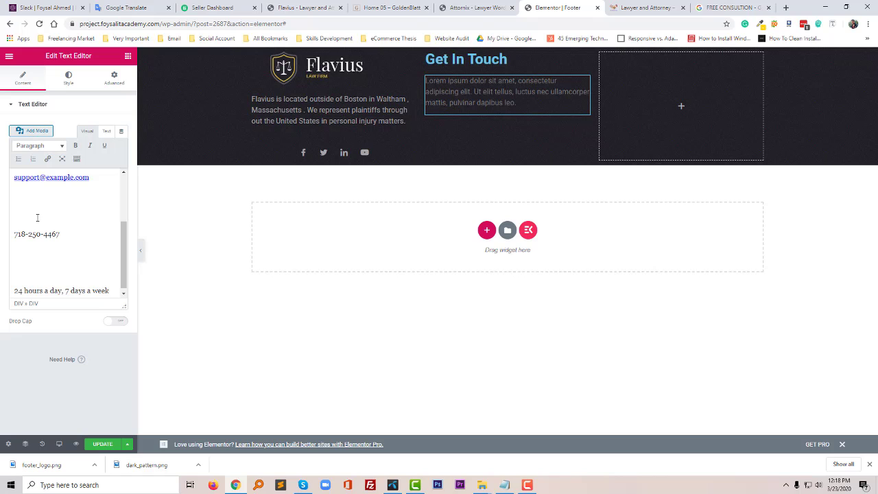
Remove the blank lines between the address, e-mail, phone number and opening hours in the contact text
key(BackSpace)
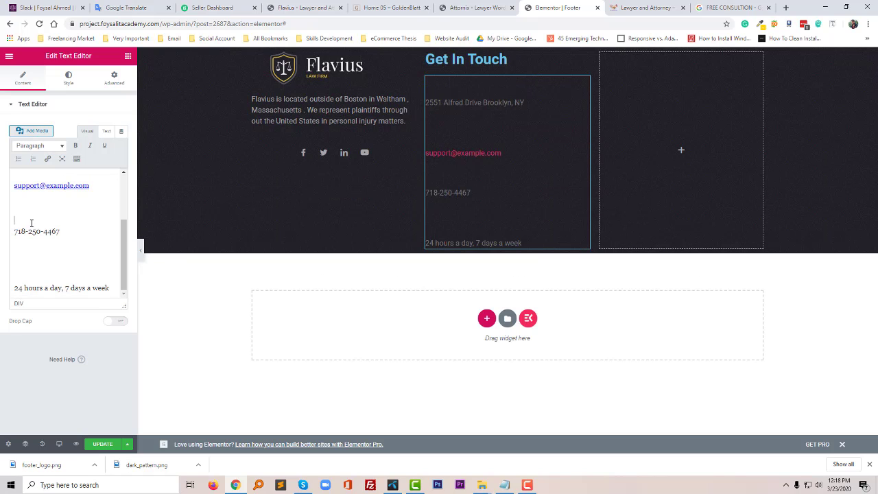
key(BackSpace)
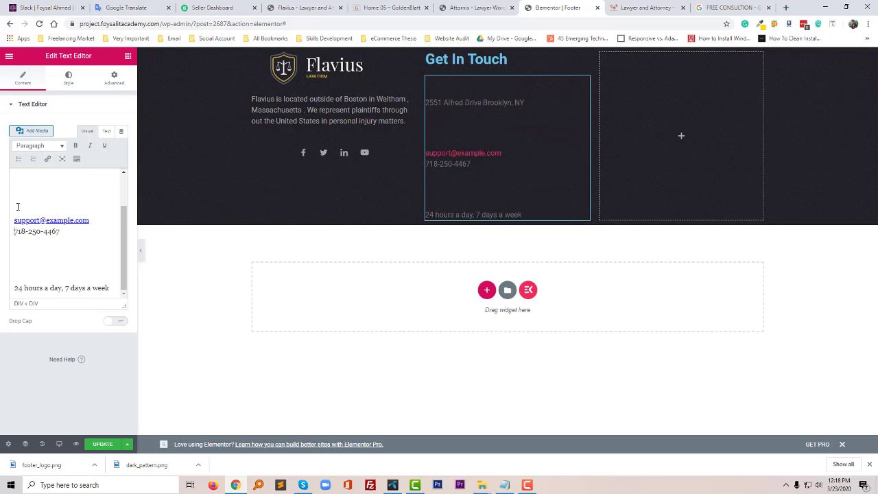
key(BackSpace)
key(BackSpace)
key(BackSpace)
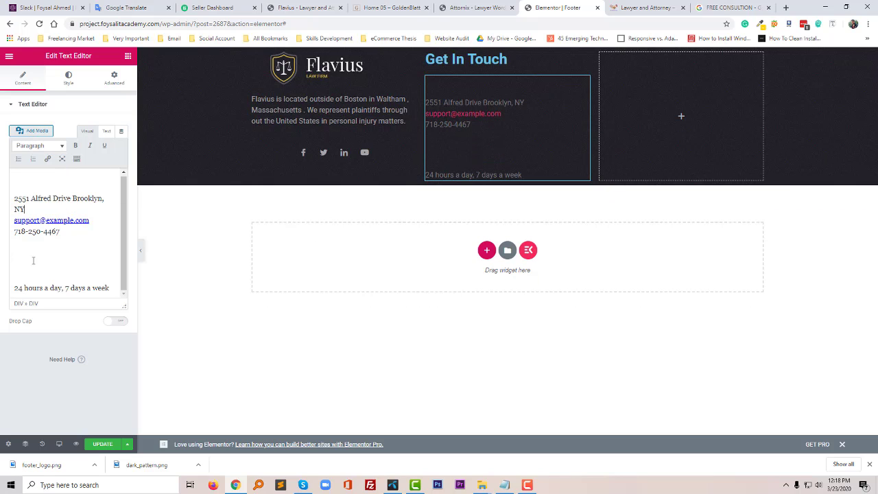
click(22, 282)
key(BackSpace)
key(BackSpace)
key(BackSpace)
key(BackSpace)
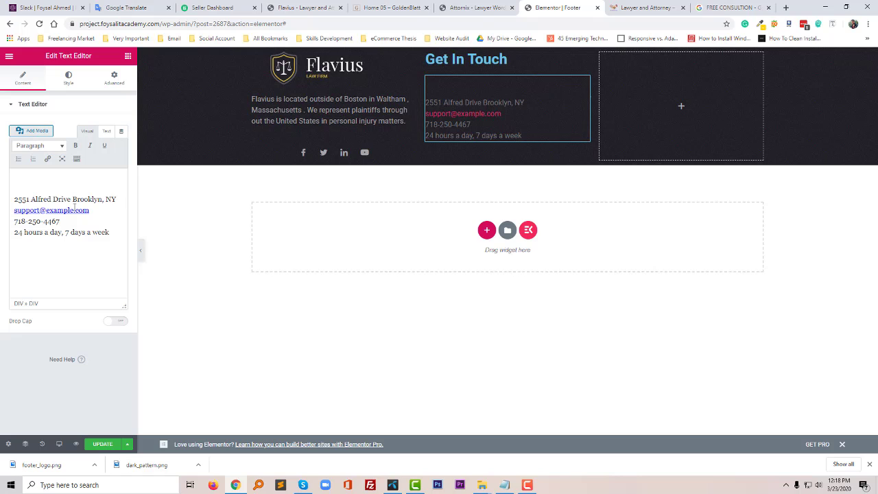
Delete the empty lines above the address in the middle column's contact text
click(106, 131)
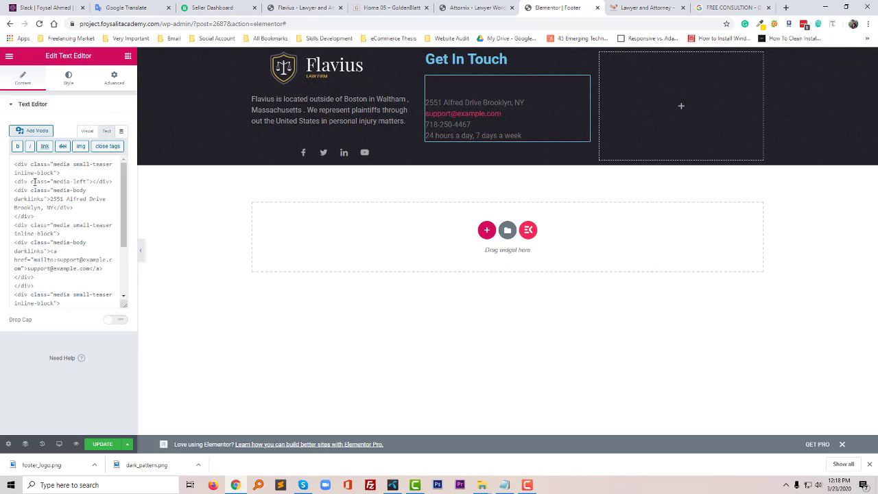
click(87, 130)
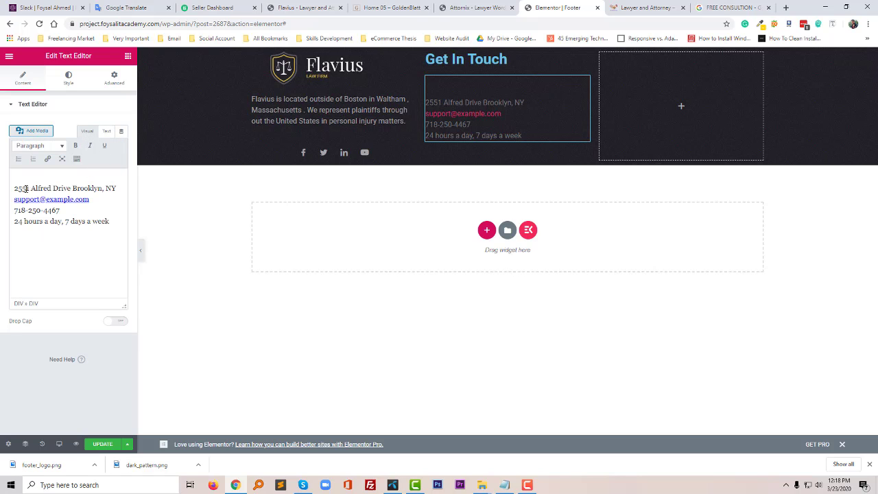
key(BackSpace)
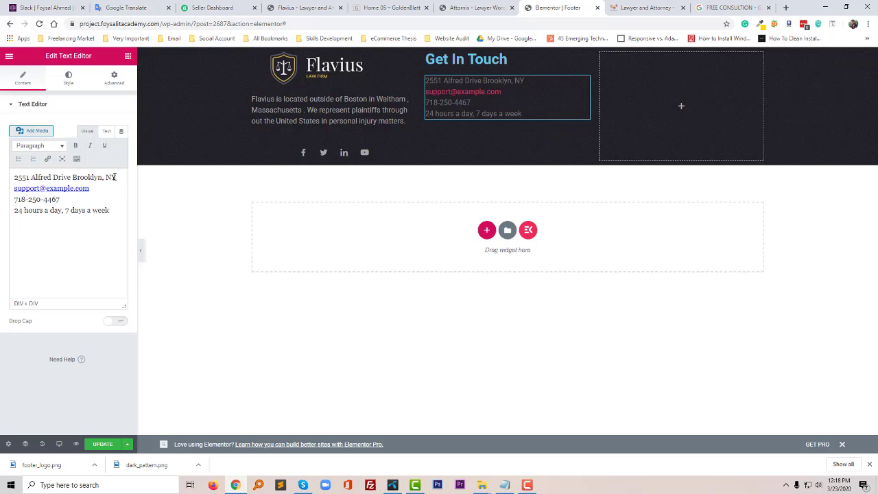
key(Return)
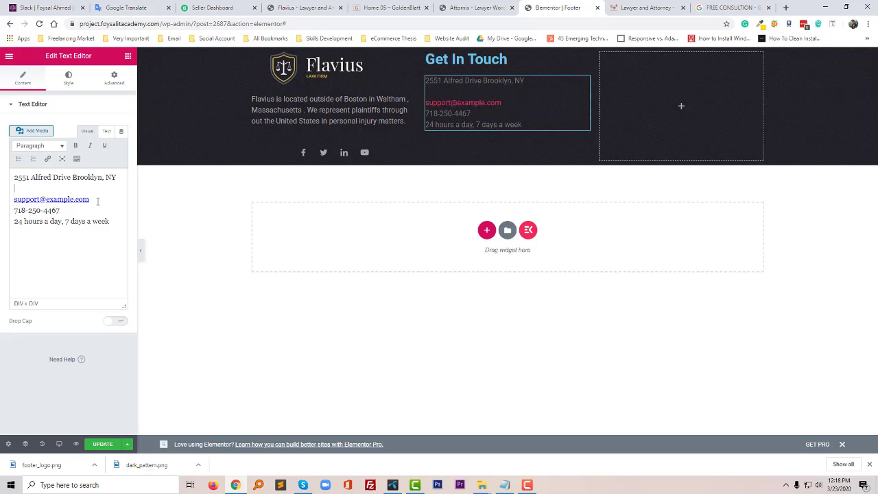
key(BackSpace)
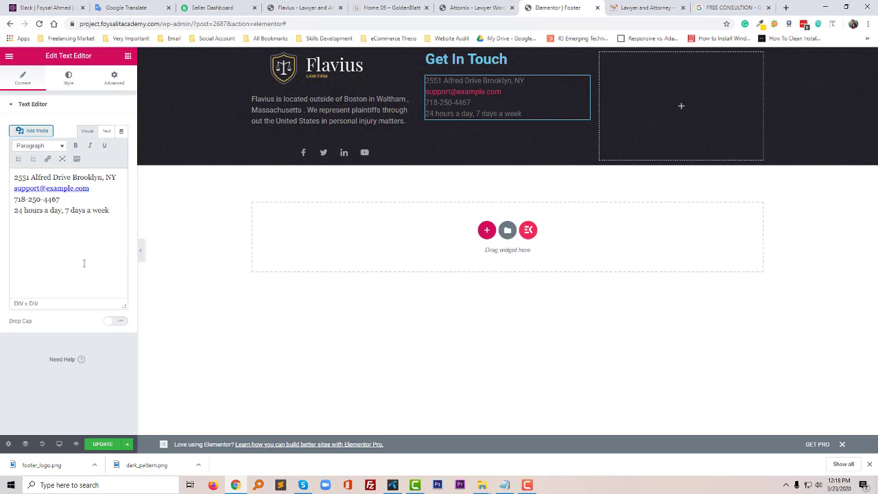
Check the Flavius preview's footer, return to the Footer template and add a Business Hours widget to the empty third column
click(456, 6)
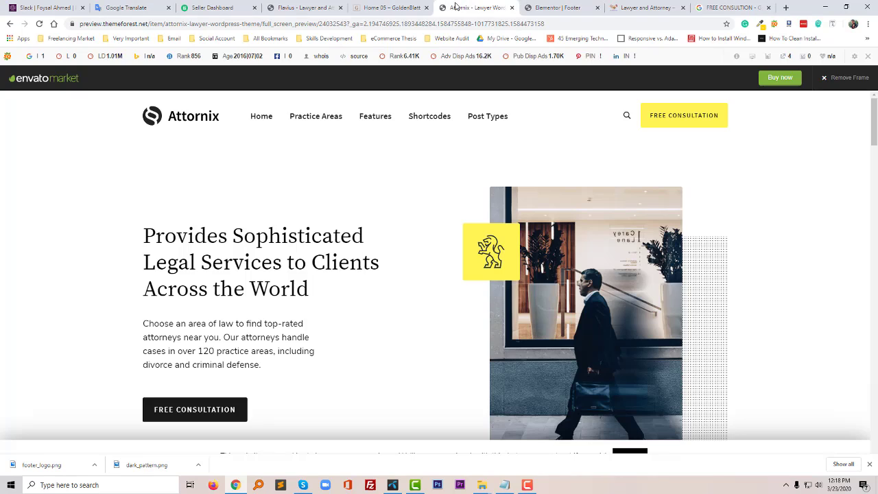
click(313, 7)
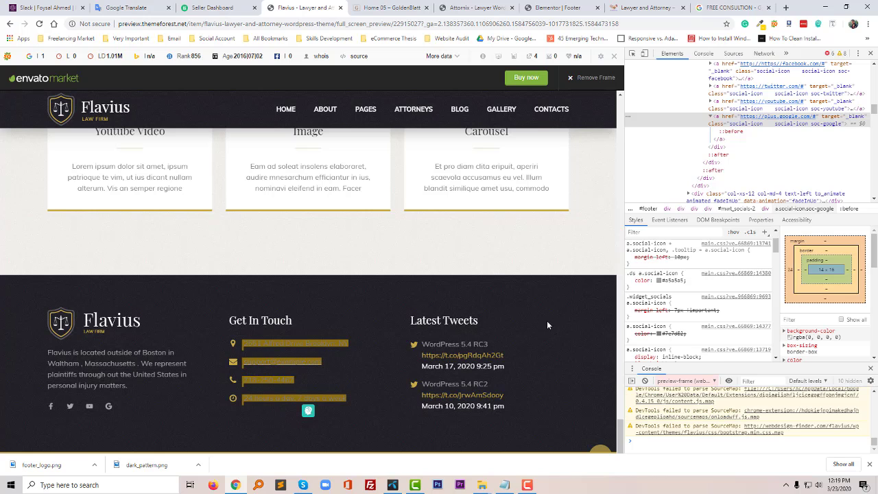
click(557, 8)
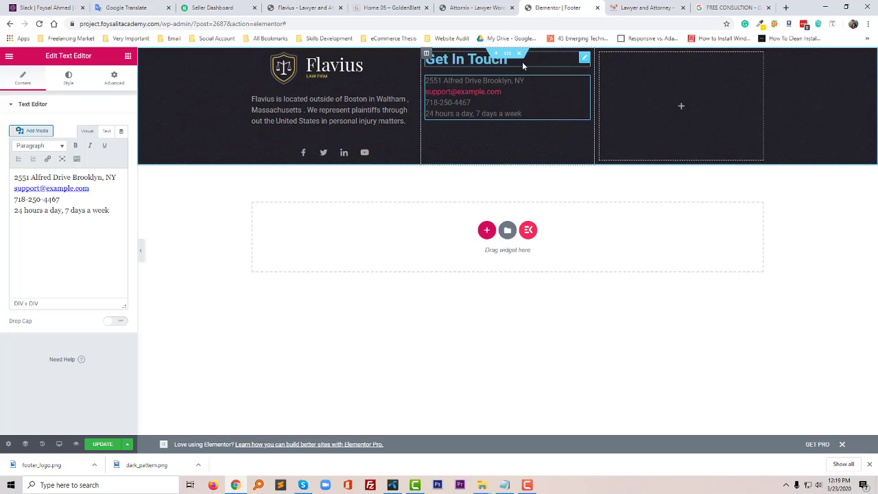
click(682, 108)
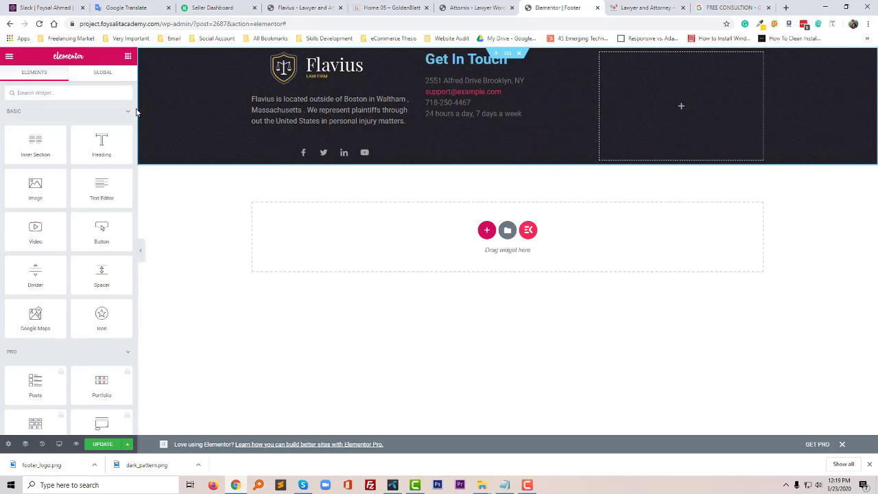
text(bus)
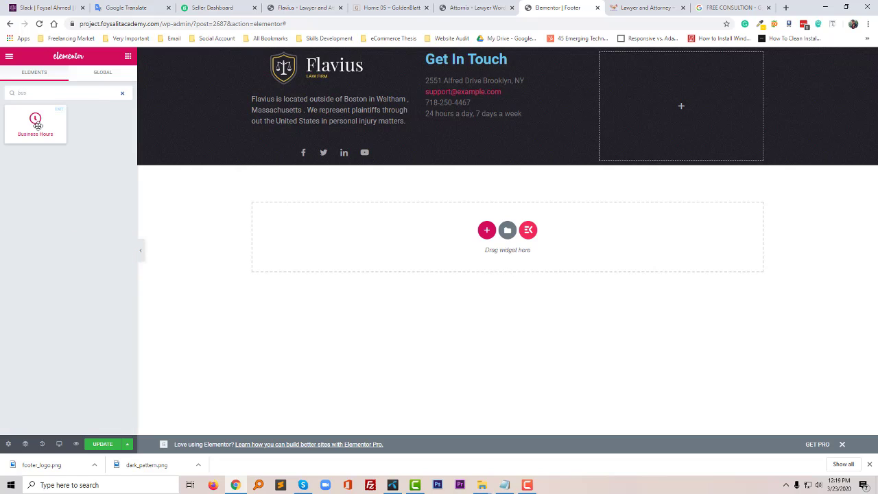
drag(35, 121, 501, 134)
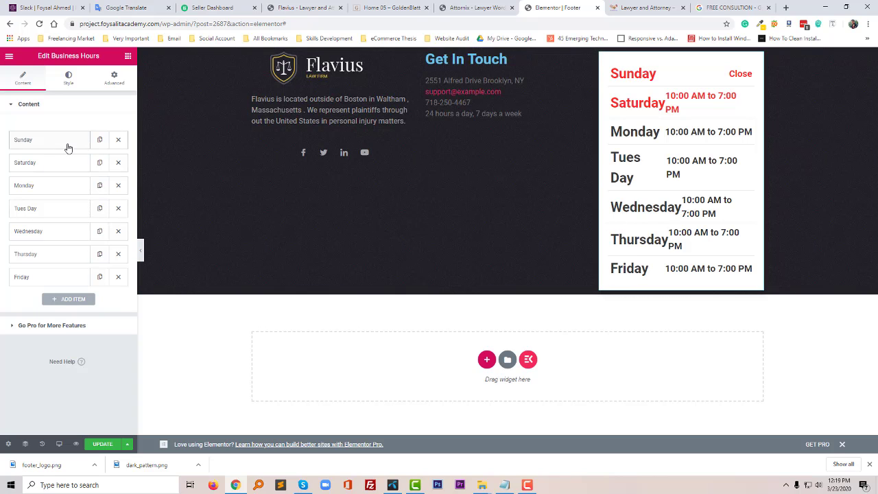
Set the font size of the day names in the Business Hours widget to 18 px
click(69, 78)
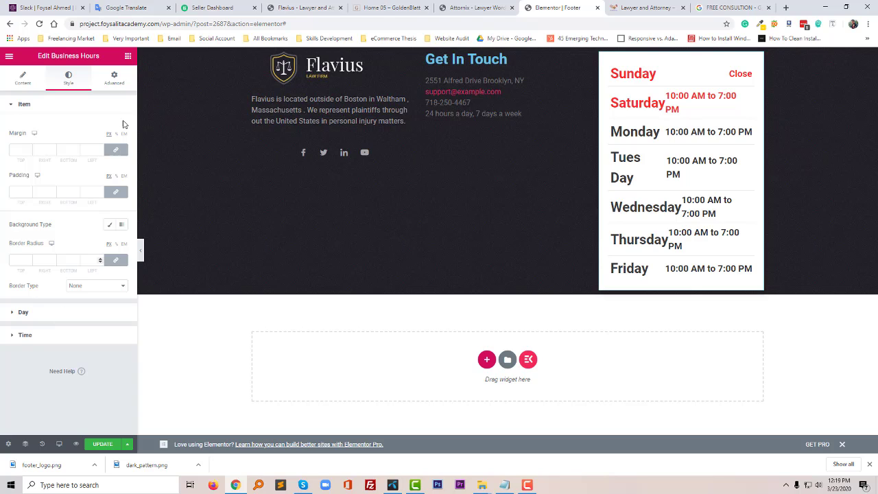
click(64, 305)
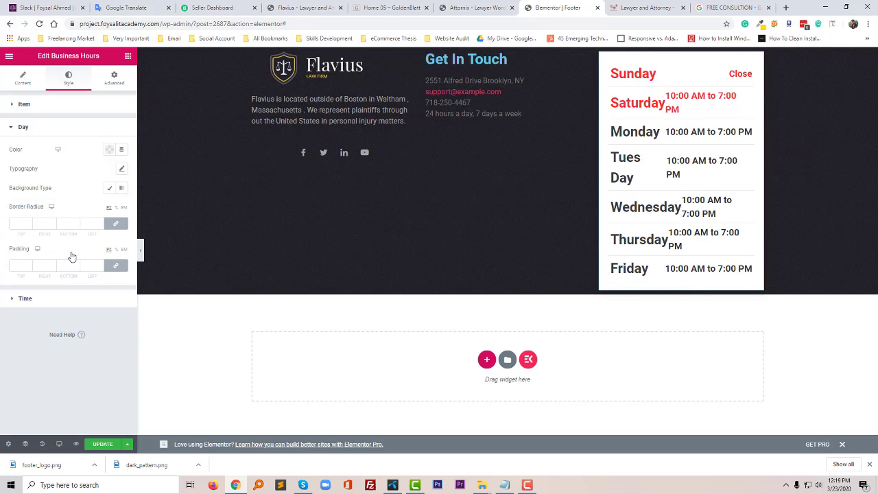
click(122, 170)
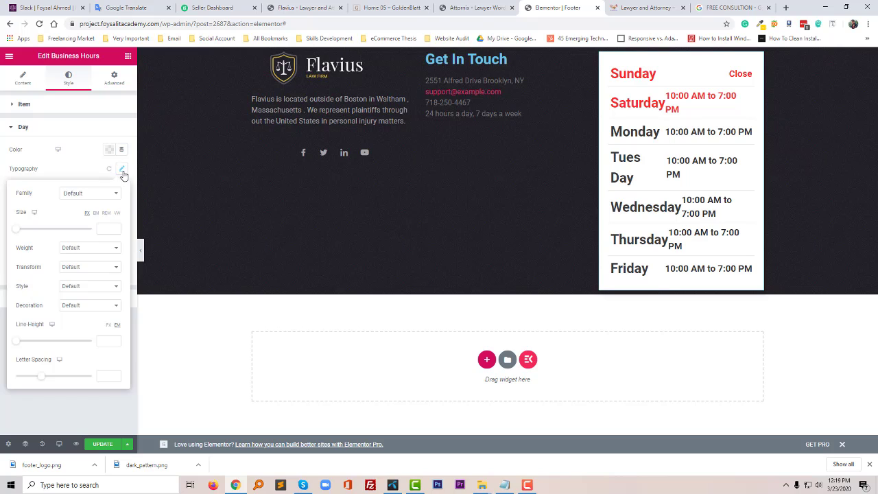
click(32, 232)
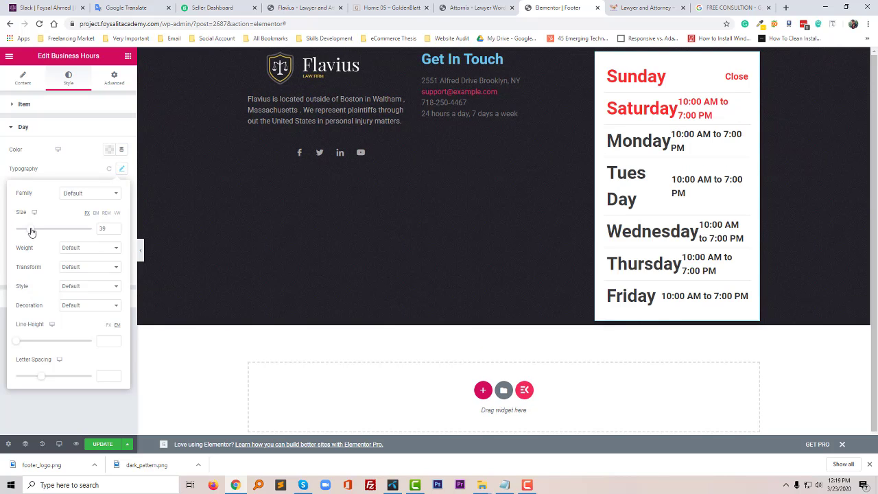
drag(29, 235, 20, 230)
drag(106, 234, 98, 229)
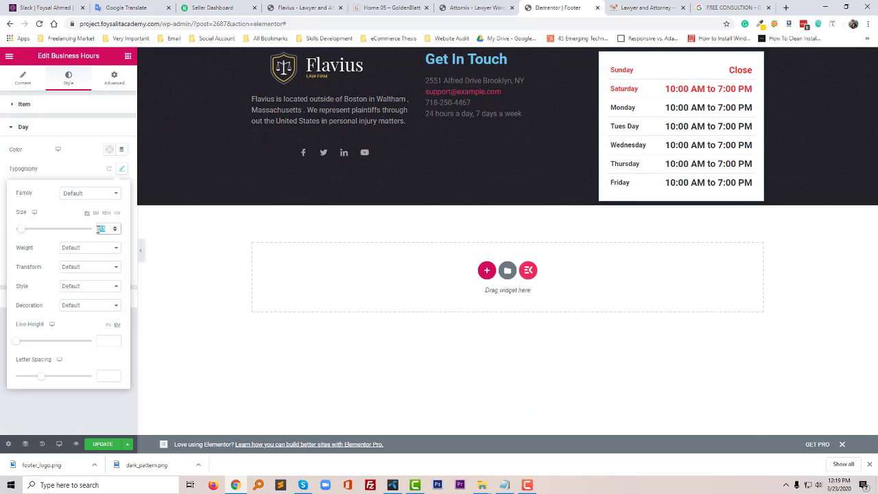
text(18)
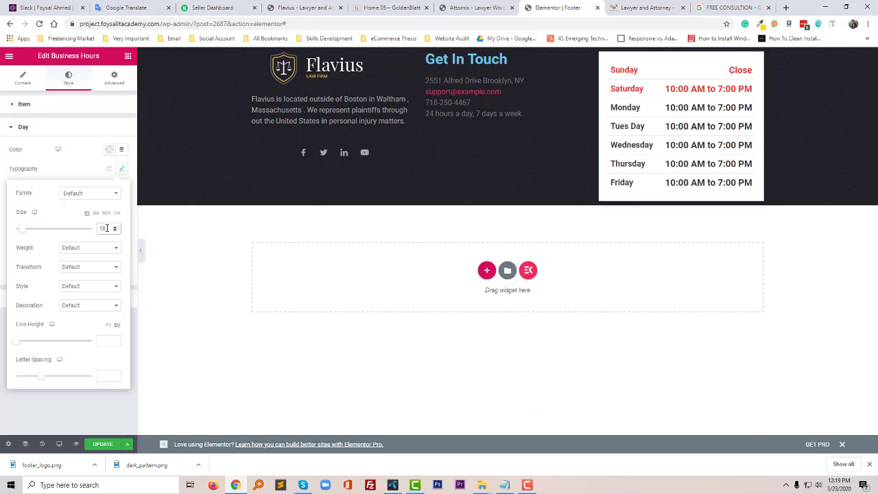
click(122, 170)
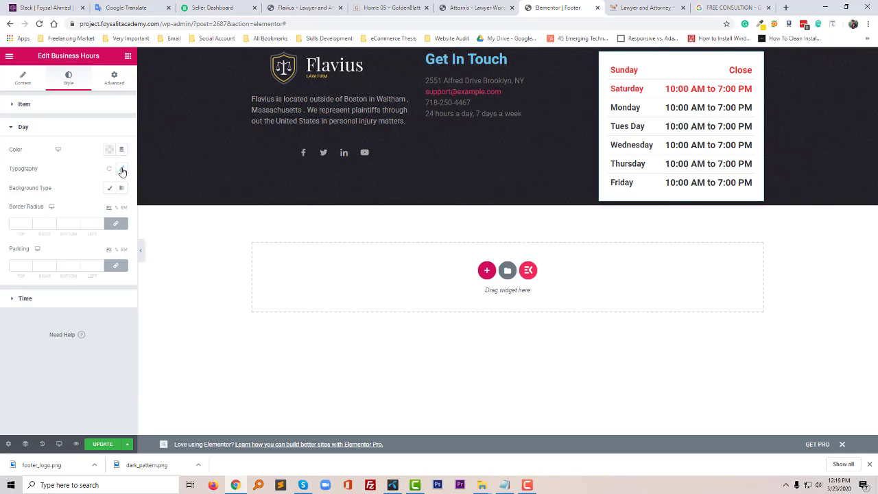
Set the font size of the opening times in the Business Hours widget to 16 px
click(73, 299)
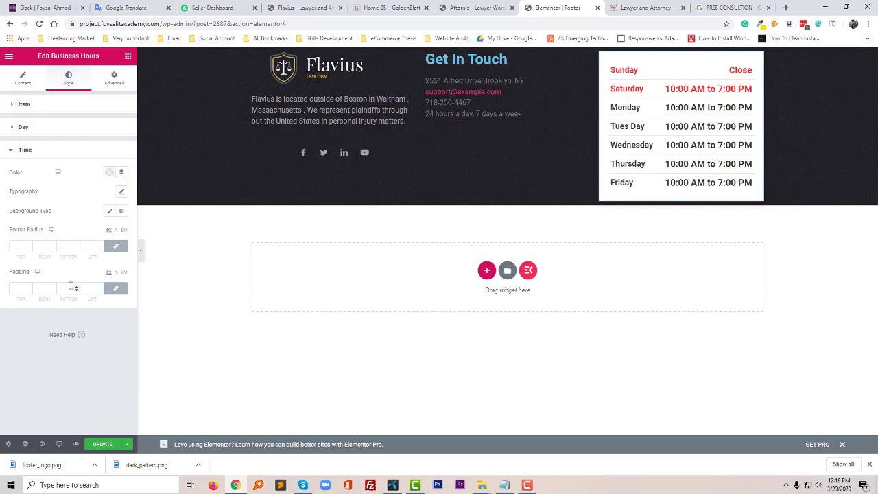
click(122, 192)
click(103, 253)
text(15)
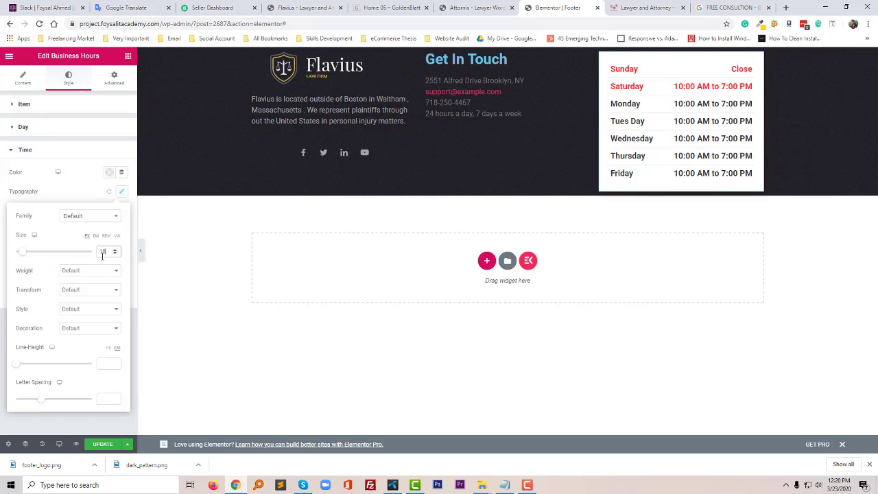
key(BackSpace)
text(6)
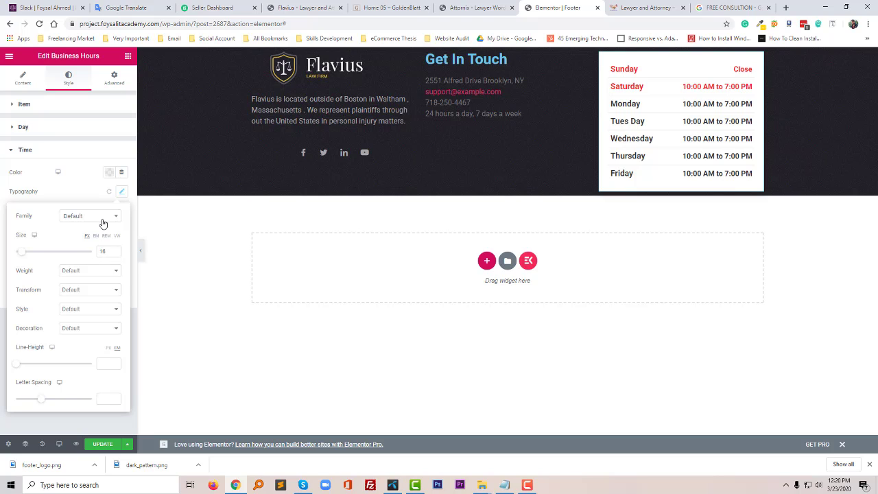
click(122, 196)
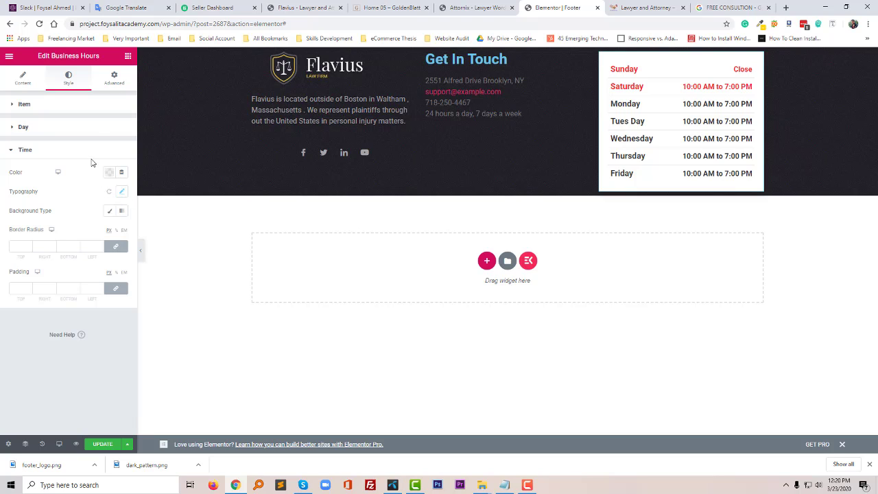
Set the font size of the Business Hours day names to 16 px
click(89, 130)
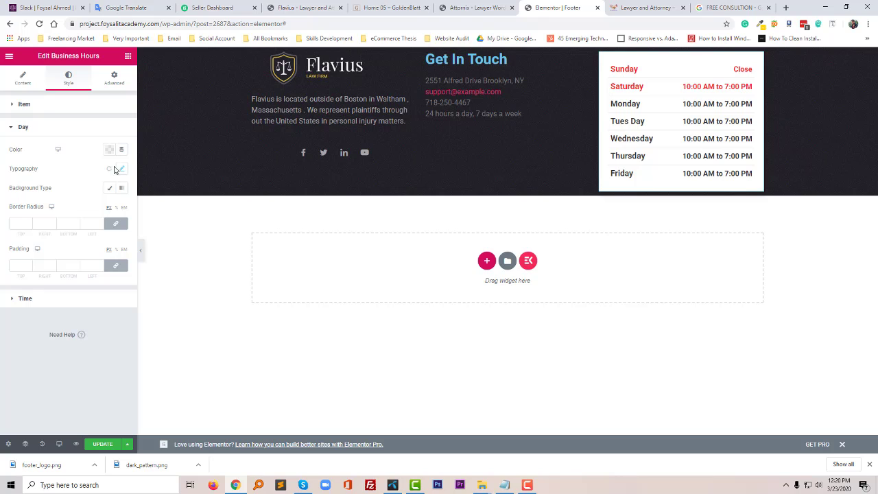
click(121, 169)
drag(107, 231, 99, 232)
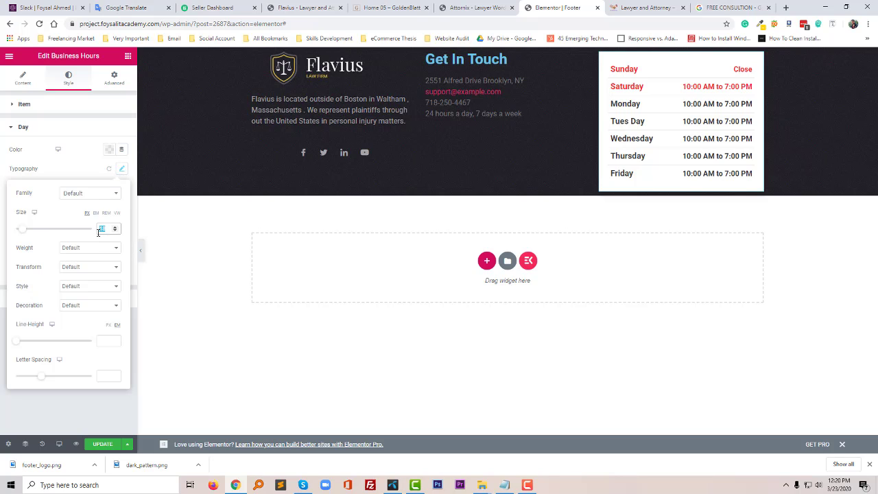
text(16)
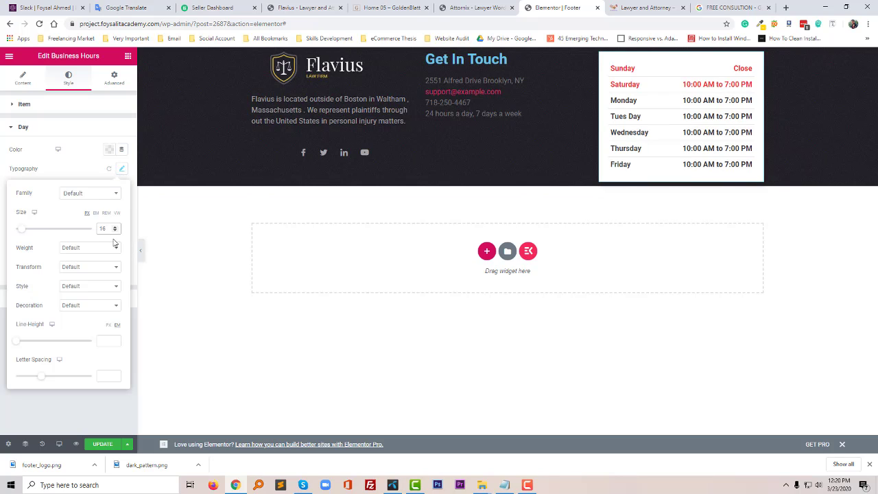
click(121, 168)
Give the Business Hours widget a border radius of 5 px on all corners
click(59, 106)
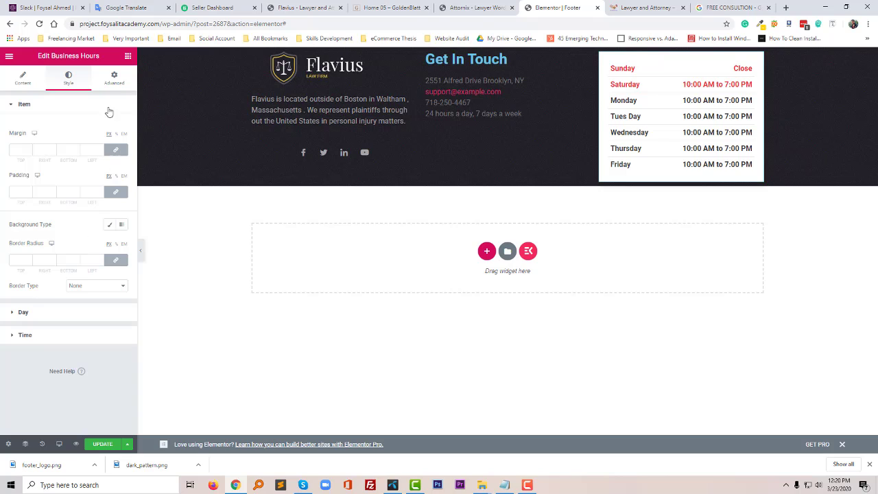
click(118, 79)
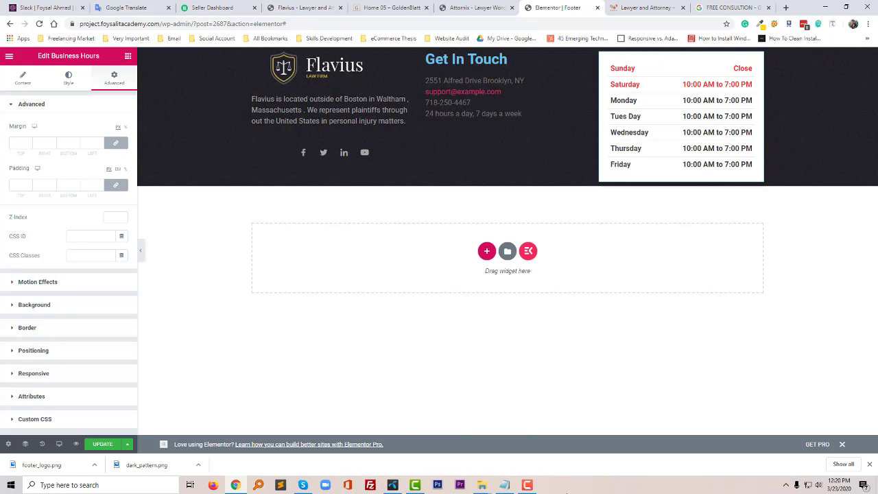
click(527, 485)
click(528, 486)
click(688, 239)
click(64, 332)
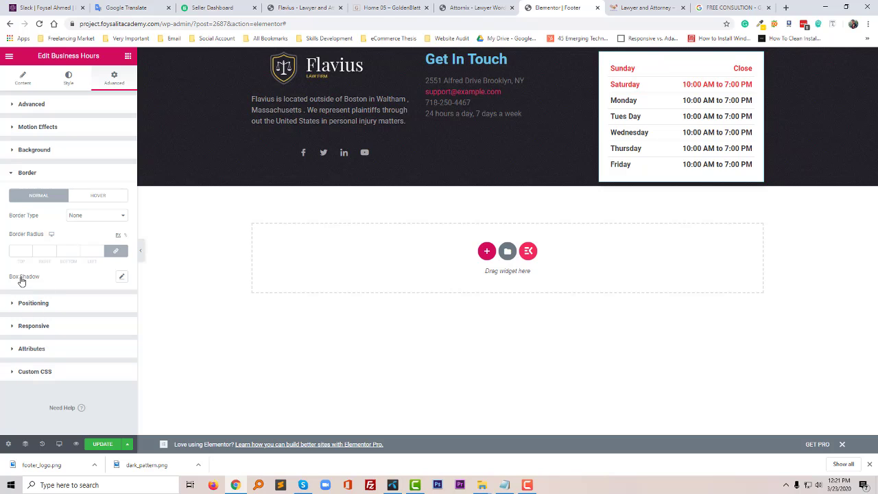
click(20, 251)
click(828, 271)
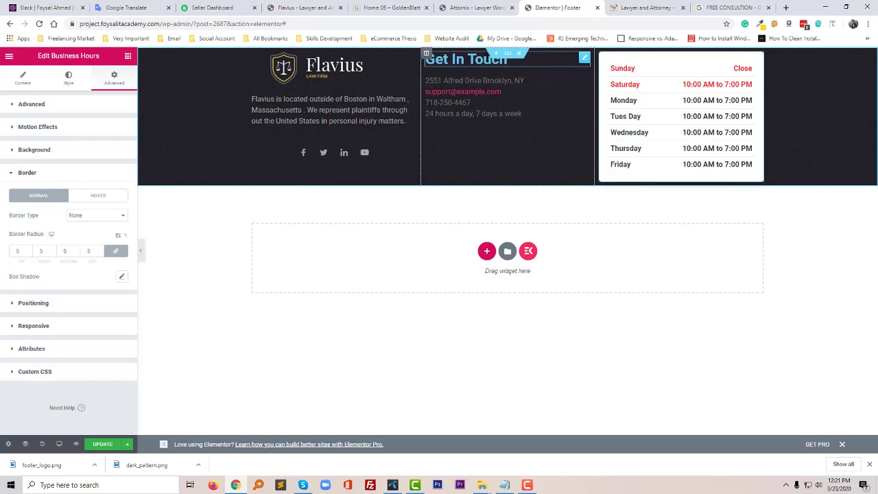
Open the "Get In Touch" heading for editing and close the untitled Notepad note without saving it
click(509, 60)
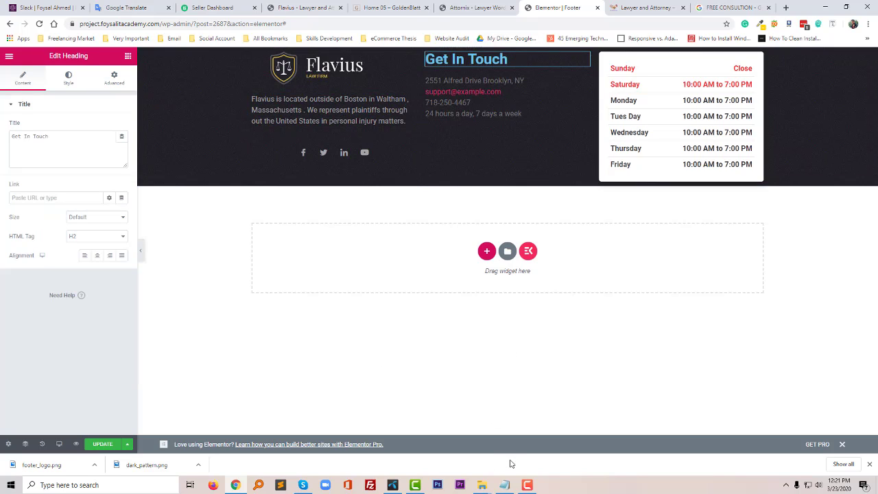
click(503, 485)
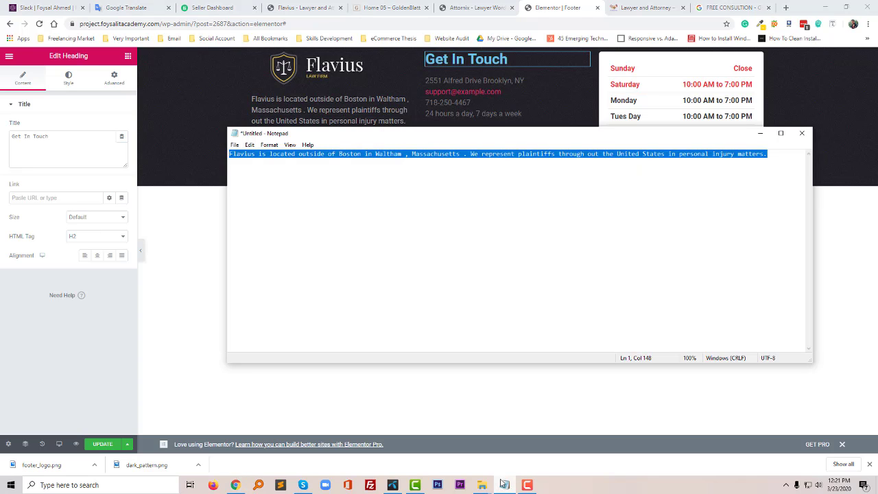
click(509, 490)
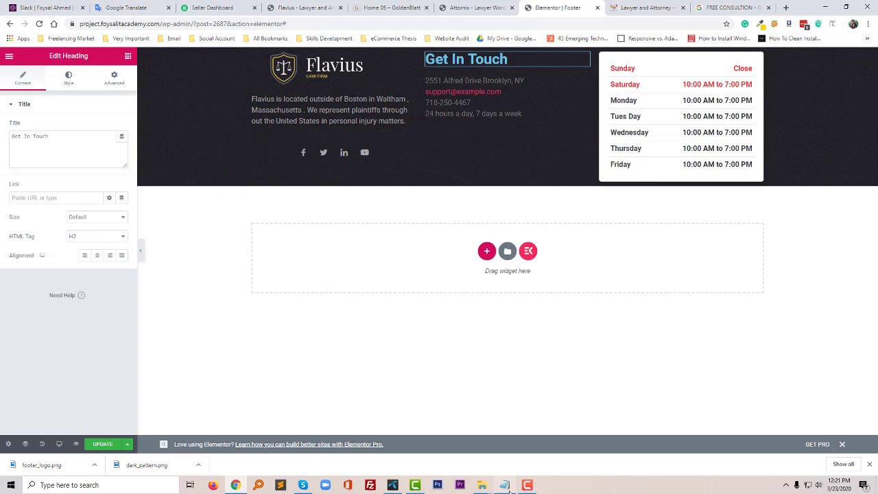
click(510, 490)
click(337, 232)
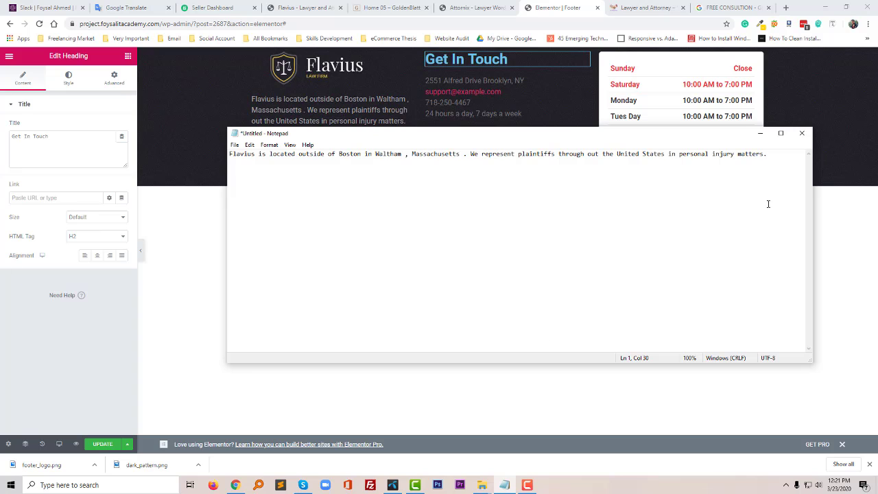
click(801, 134)
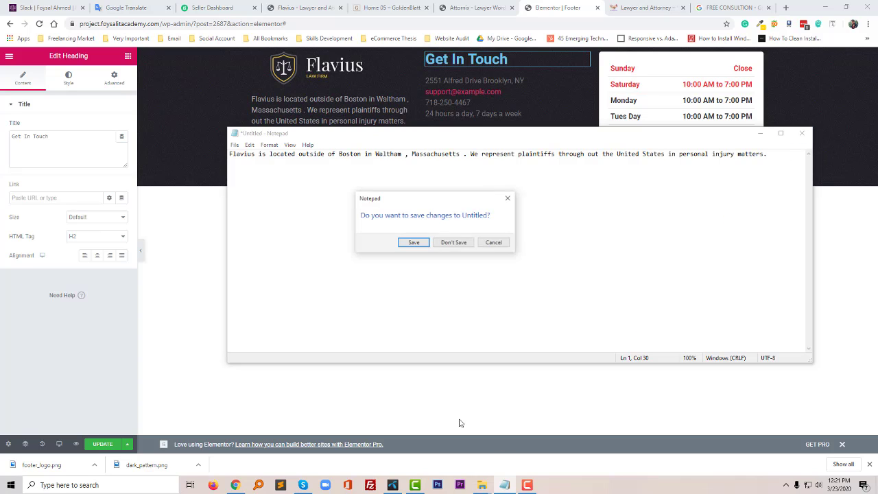
click(454, 243)
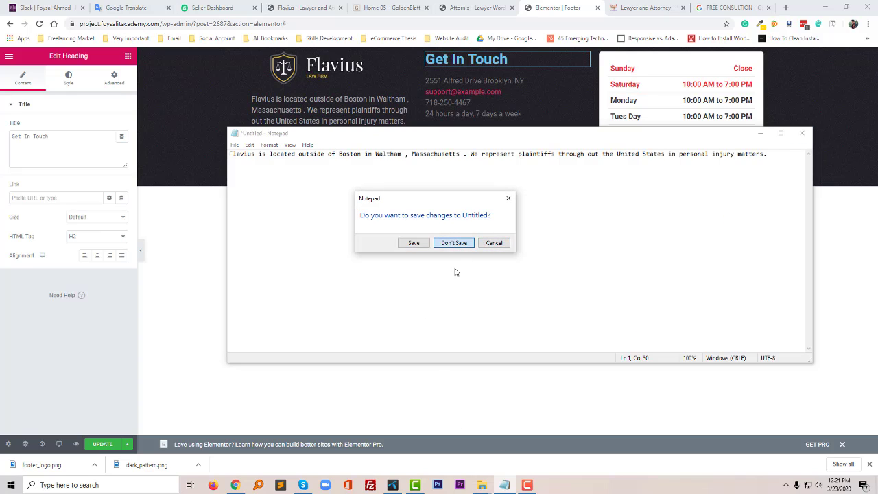
Open Road to Design.txt from the Lawyer folder and copy the font name Nimbus Sans for the heading
mouse_move(484, 484)
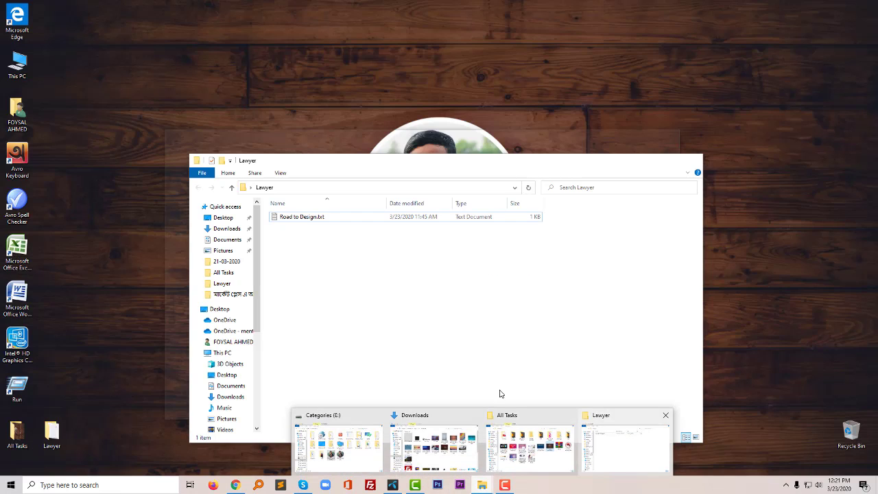
click(619, 458)
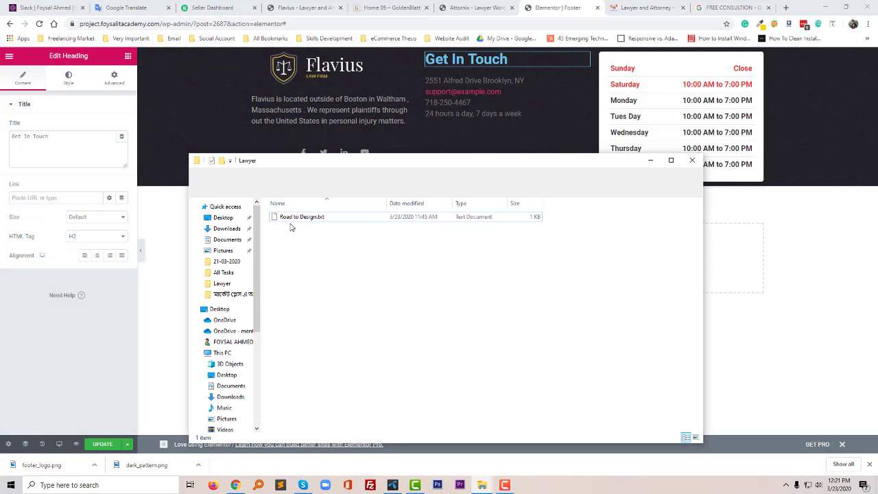
double_click(294, 218)
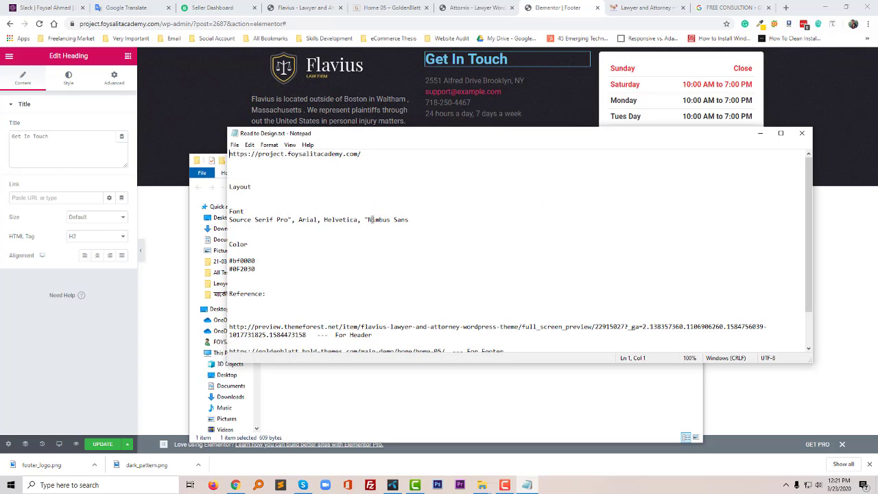
drag(368, 219, 409, 220)
key(ctrl+c)
click(270, 125)
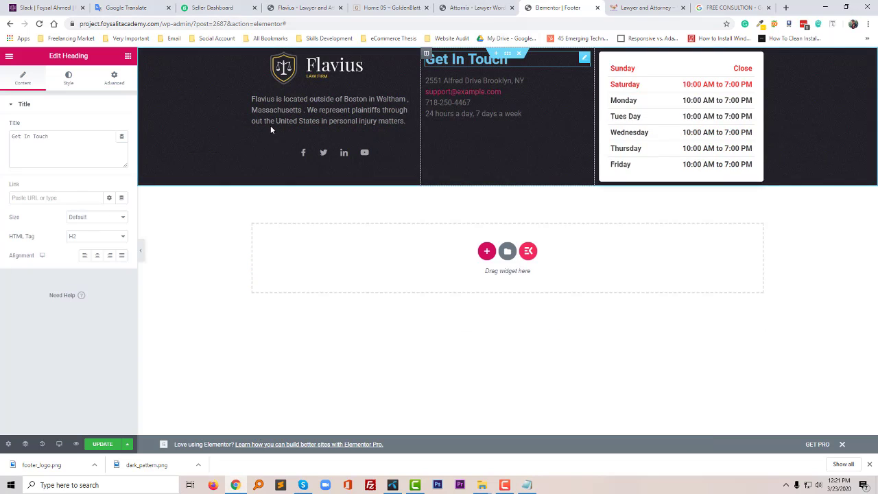
Try to set the "Get In Touch" heading's font family to Nimbus Sans
click(99, 220)
click(97, 223)
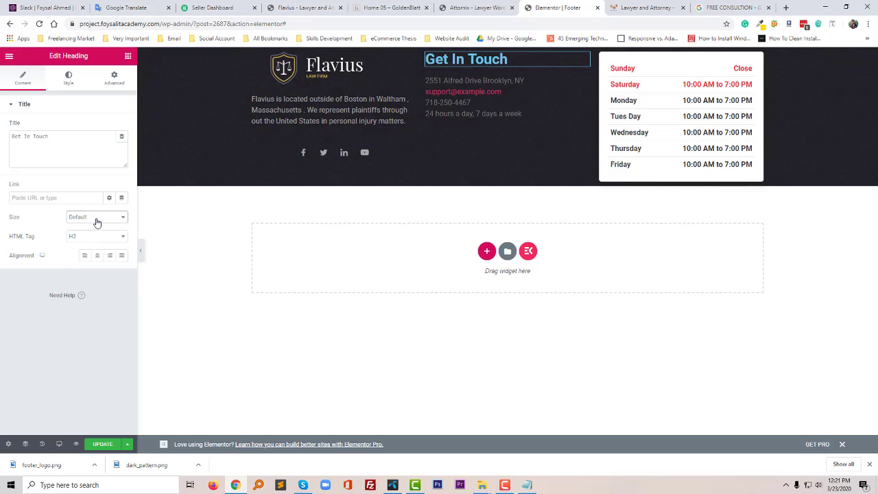
click(68, 79)
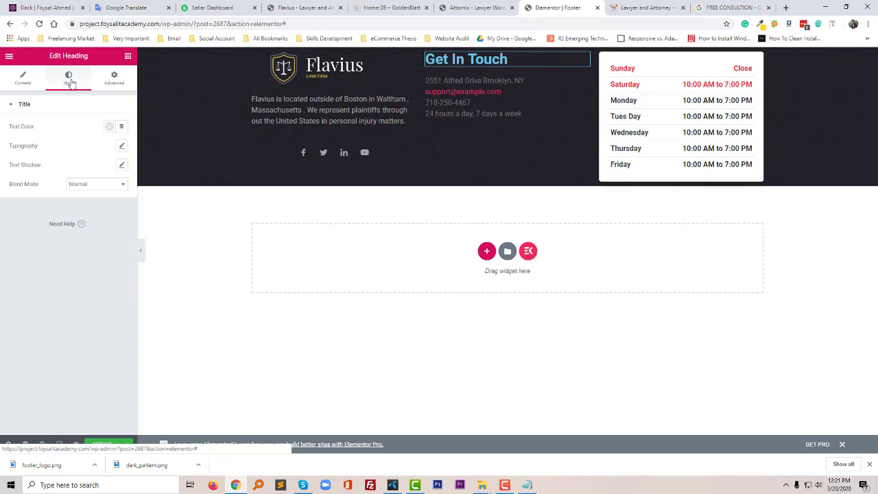
click(122, 148)
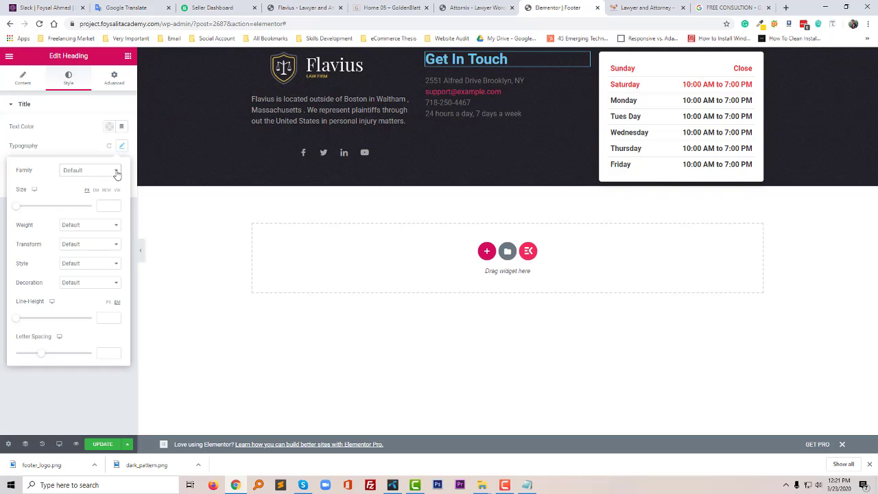
click(115, 171)
key(ctrl+v)
double_click(94, 184)
key(BackSpace)
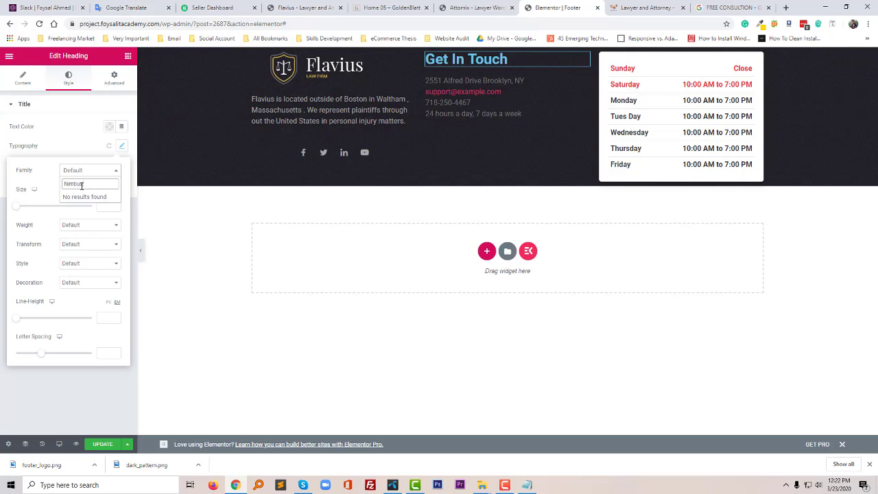
double_click(80, 185)
key(BackSpace)
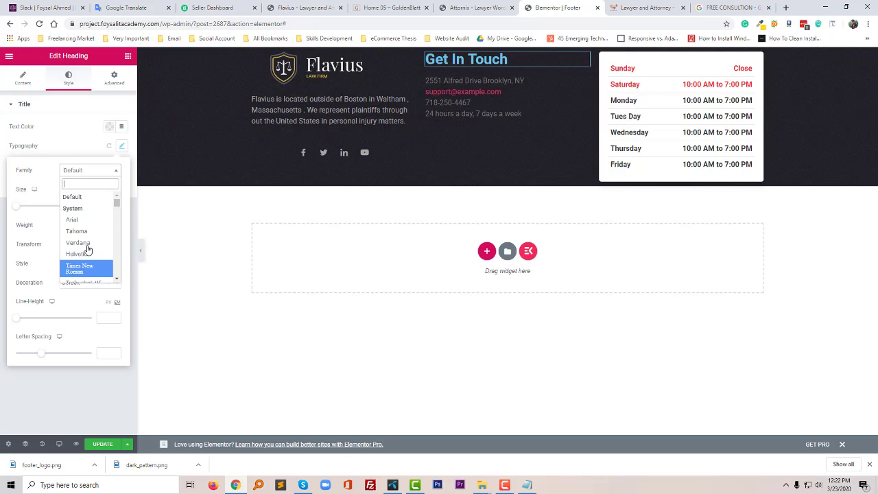
click(77, 141)
Set the "Get In Touch" heading's text color to white (#FFFFFF)
click(108, 128)
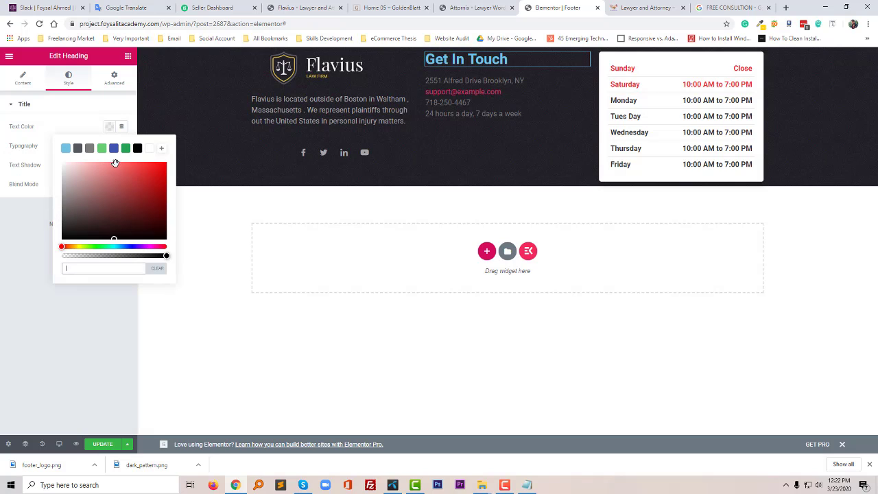
click(136, 149)
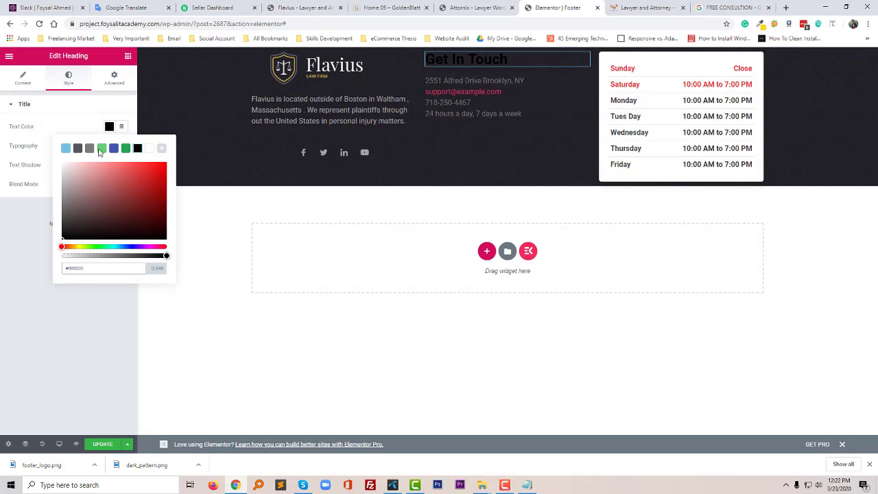
click(149, 149)
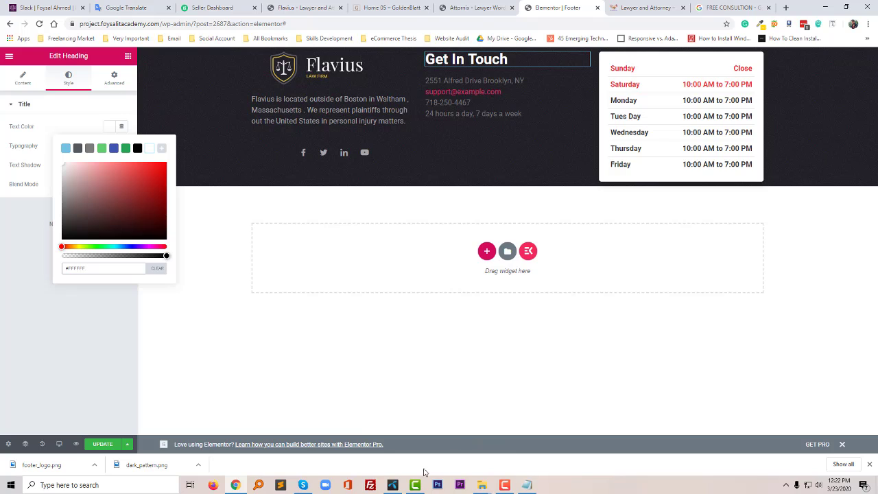
click(37, 199)
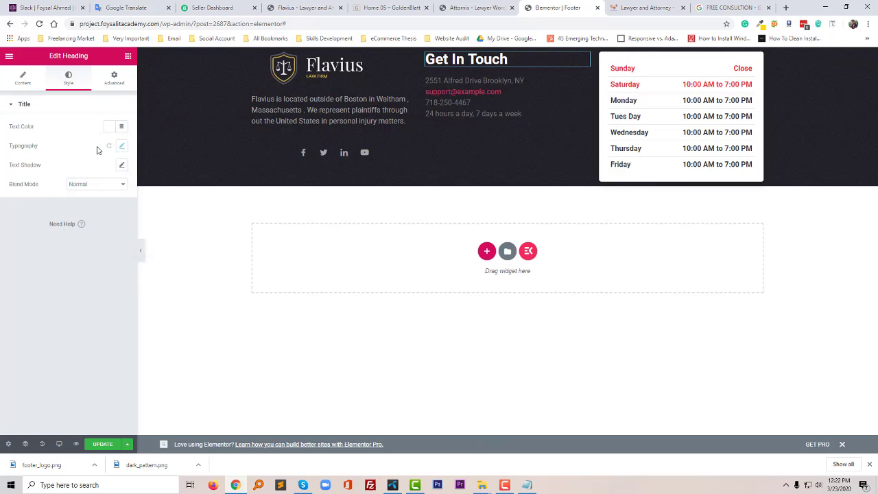
Set the "Get In Touch" heading's font size to 24 px
click(121, 146)
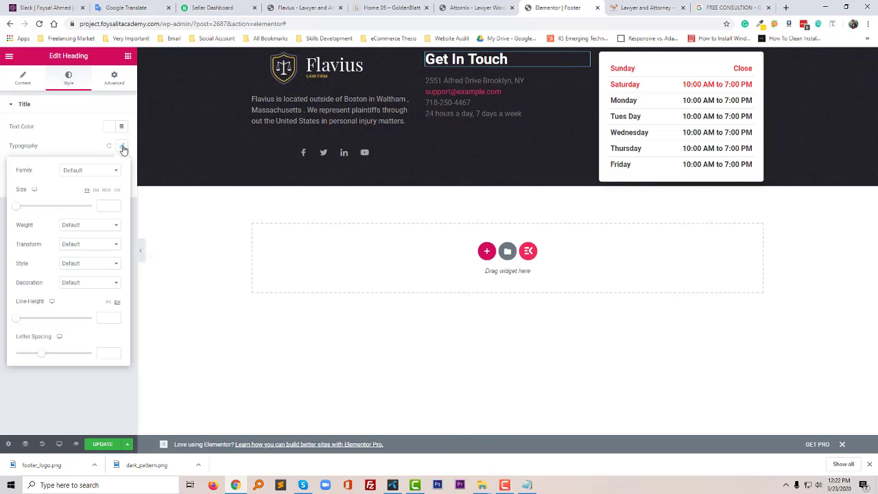
click(107, 205)
text(24)
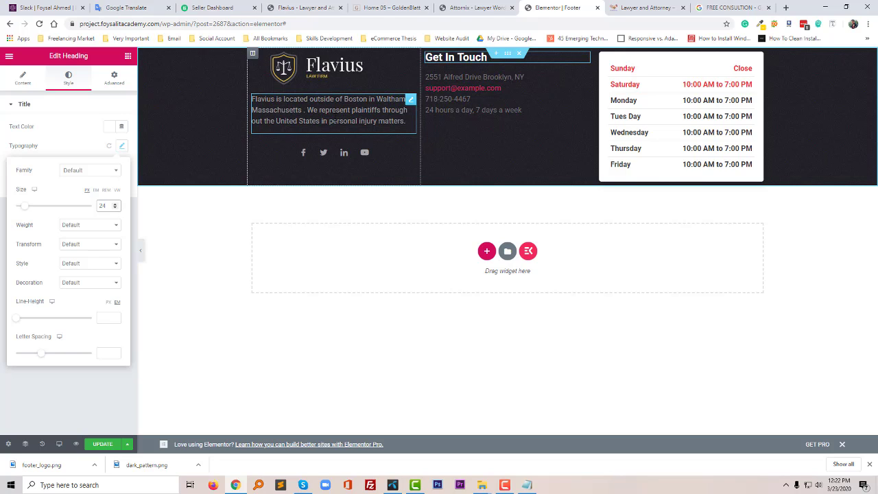
Copy the text color #A5A5A5 from the Flavius description and apply it to the contact details text
click(334, 121)
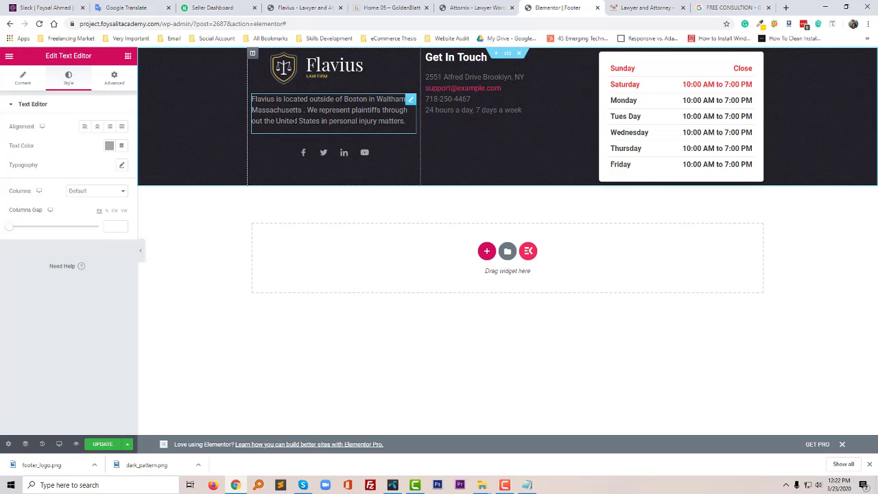
click(110, 146)
key(ctrl+c)
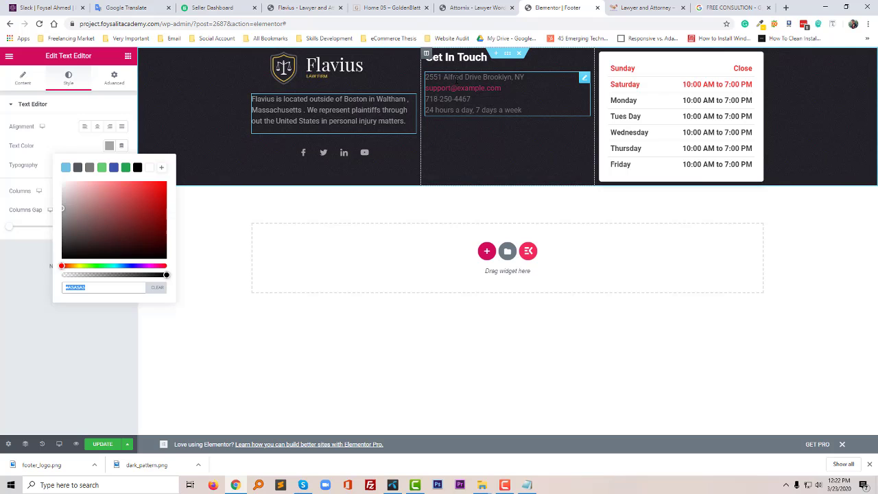
click(480, 96)
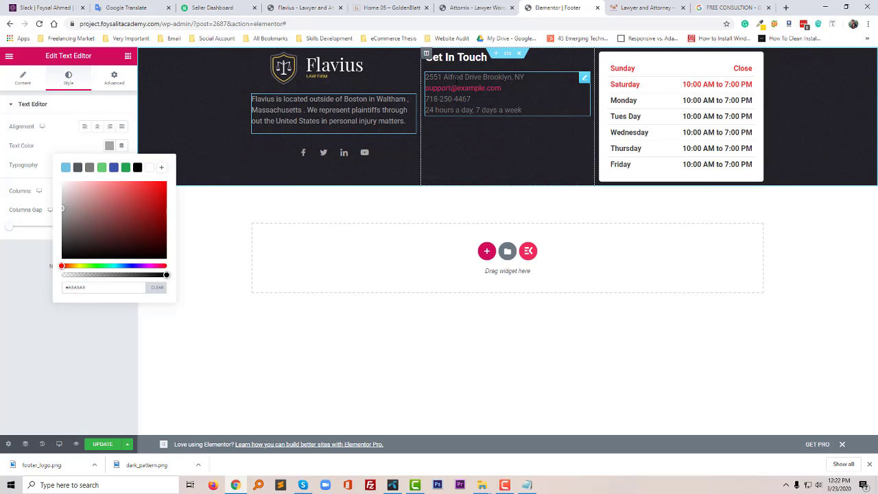
click(66, 81)
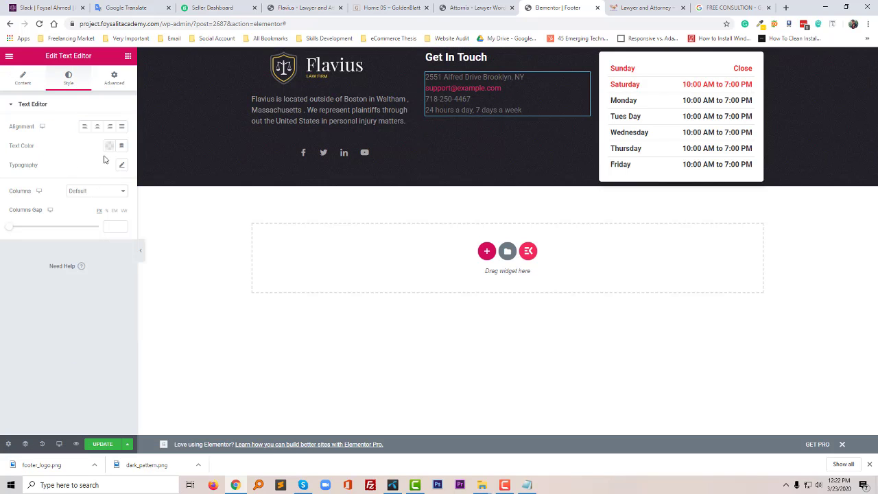
click(110, 145)
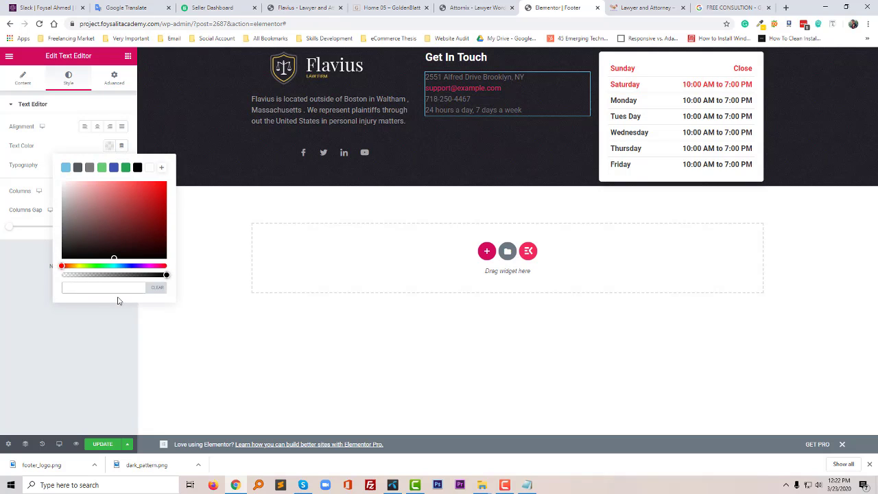
key(ctrl+v)
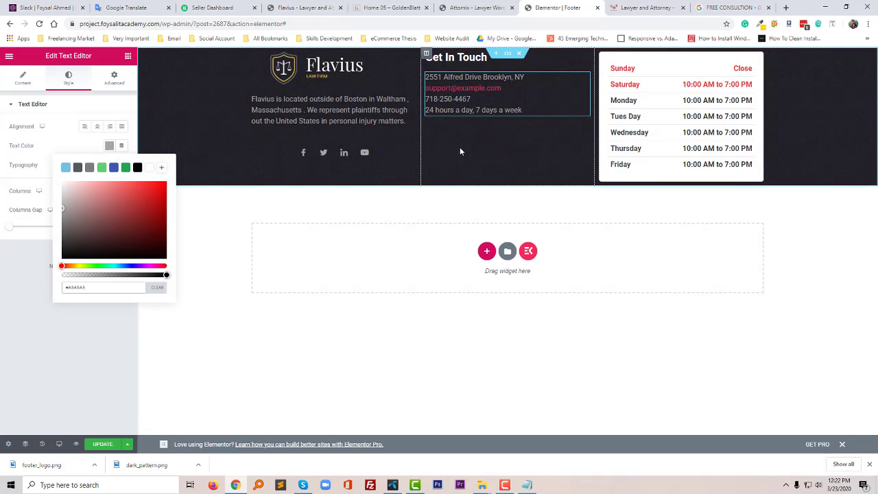
Duplicate the "Get In Touch" heading and move the copy above the opening hours table in the third column
right_click(478, 58)
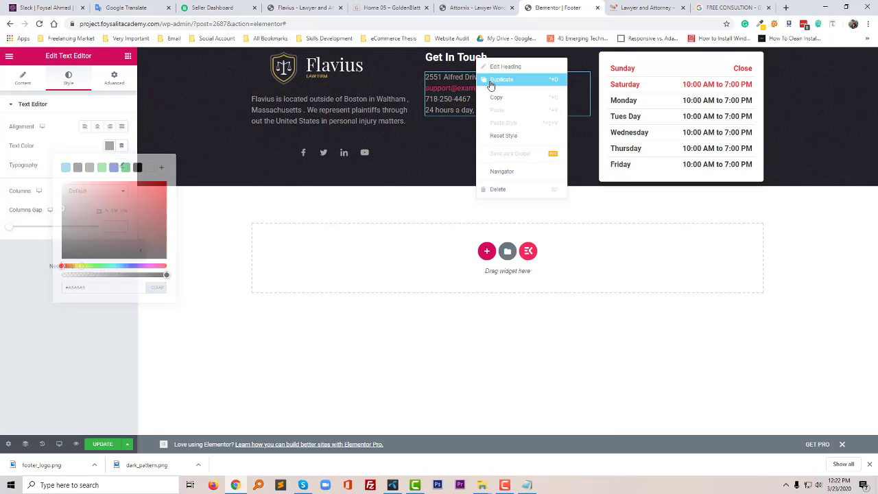
click(493, 84)
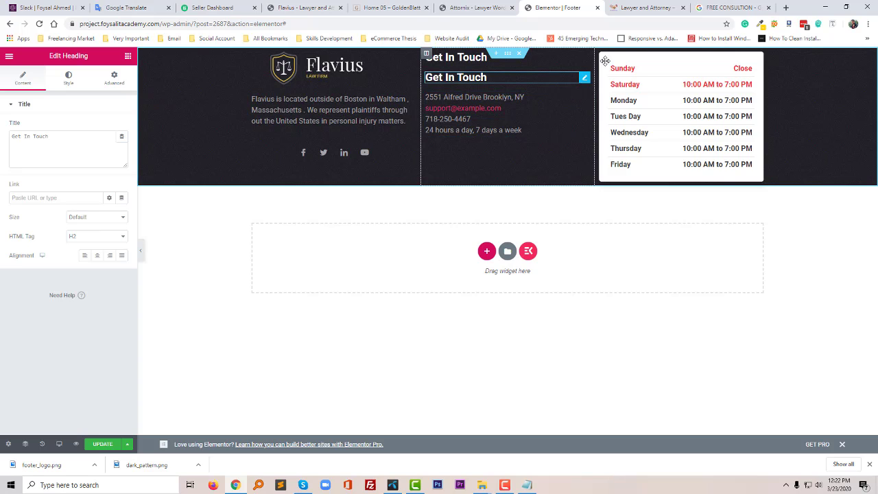
drag(606, 61, 628, 52)
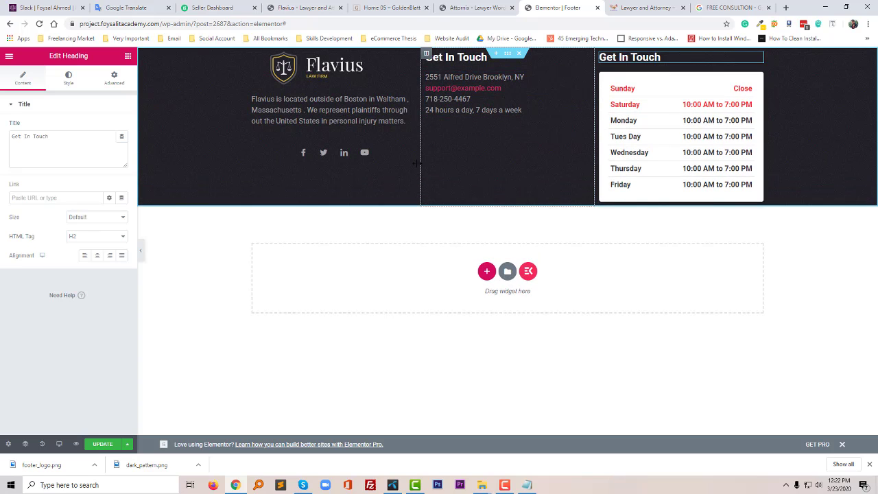
Change the third column's heading text to "Business Hours"
click(624, 57)
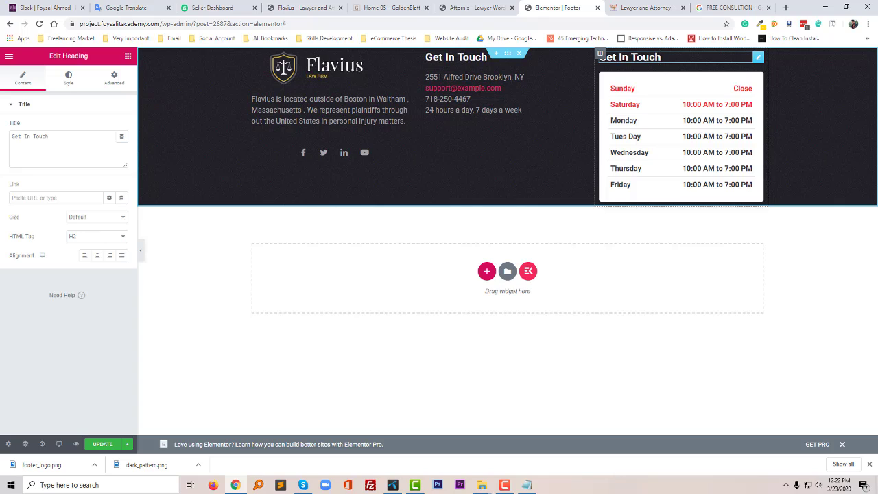
click(59, 144)
key(ctrl+a)
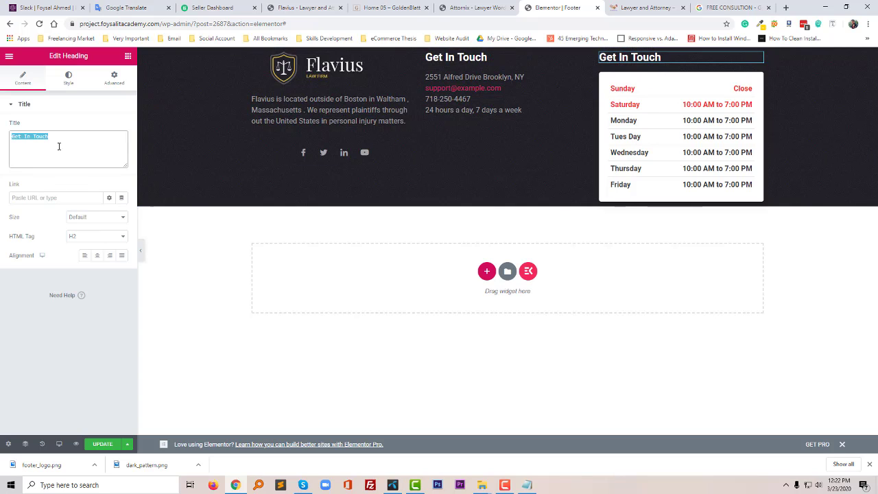
text(Business)
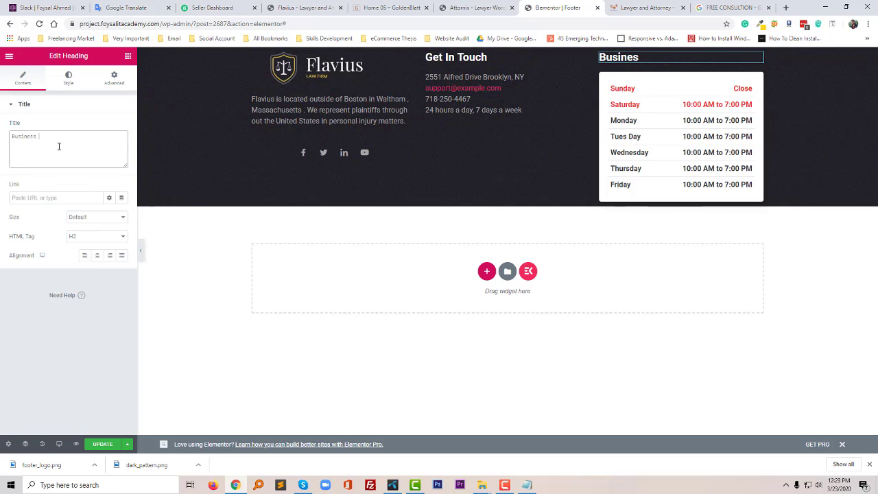
text( Hours)
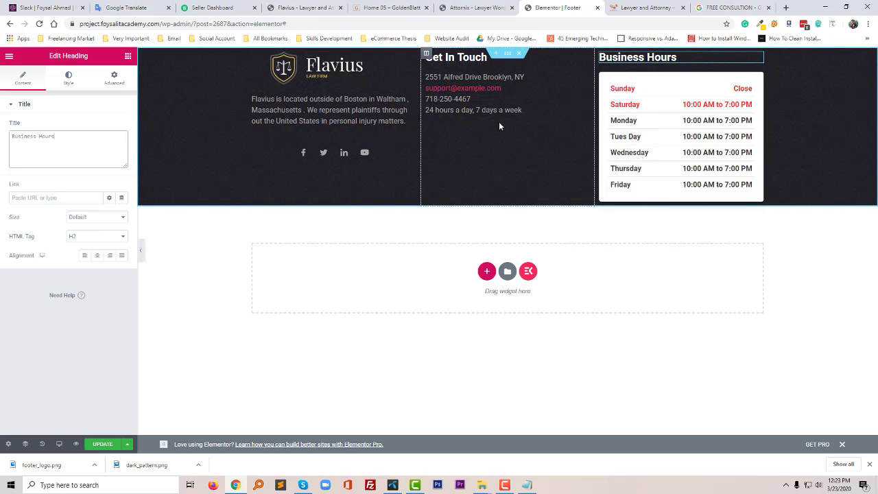
Unlink the footer section's padding values and set the top and bottom padding to 70 px each
click(508, 55)
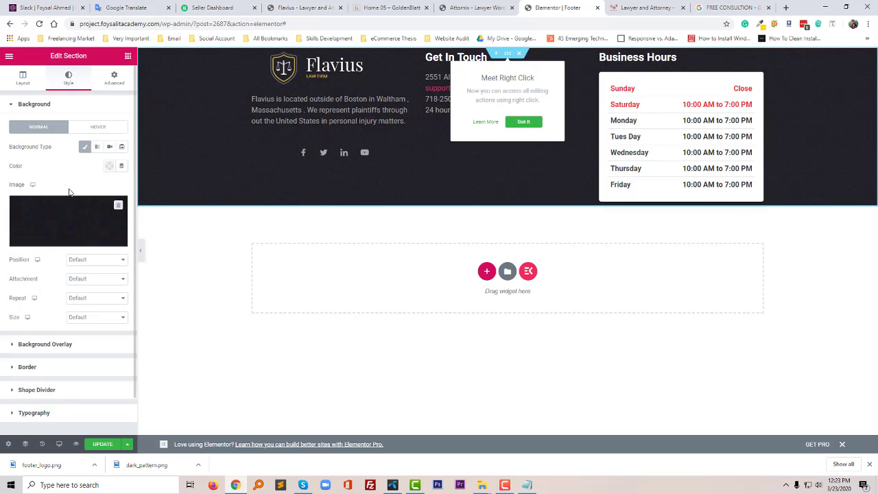
click(112, 78)
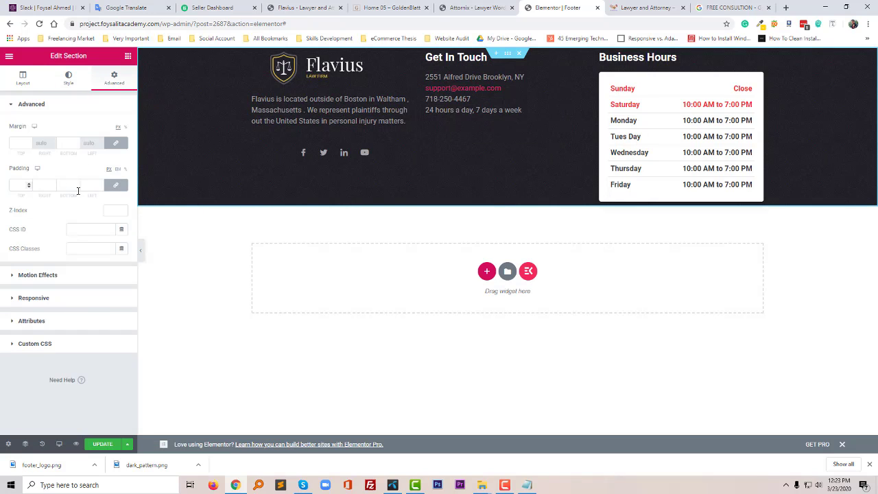
click(116, 188)
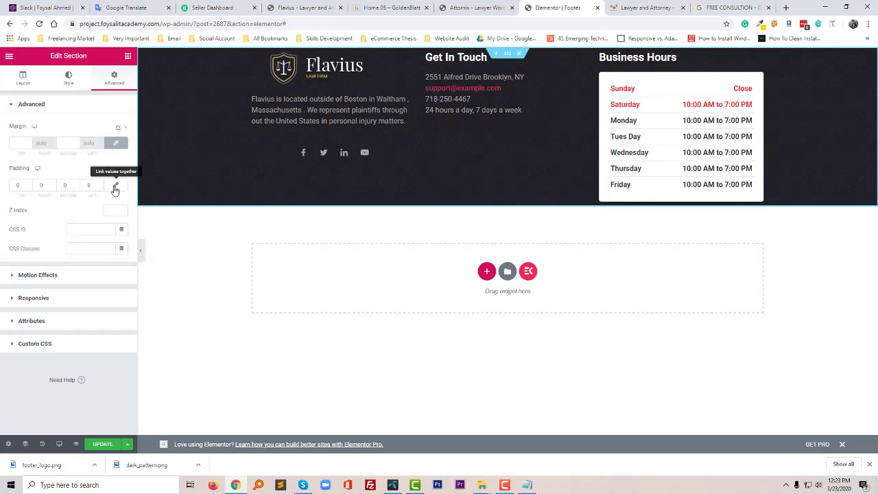
click(15, 186)
text(70)
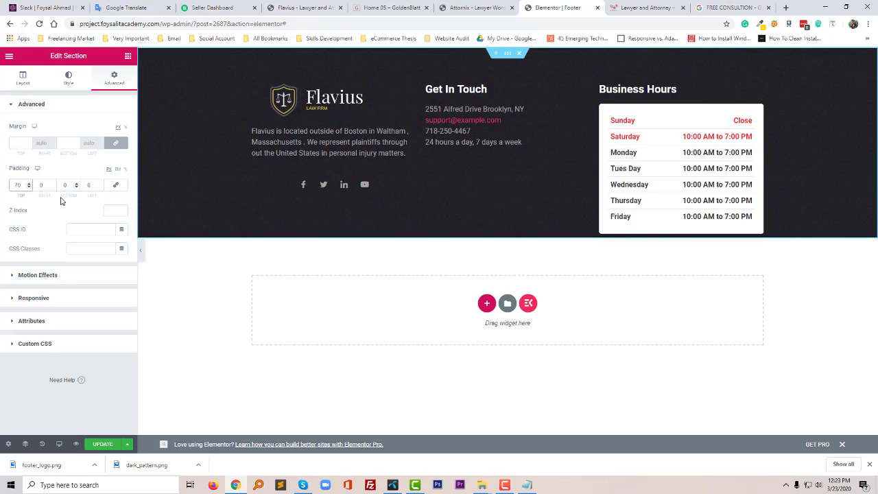
click(63, 186)
text(70)
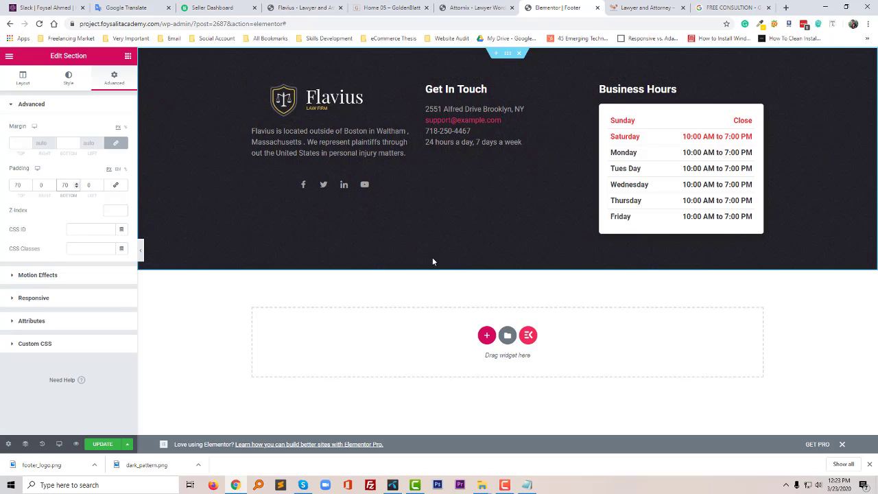
Save the footer template with Update and switch to the live website's home page to check it
click(103, 444)
click(869, 466)
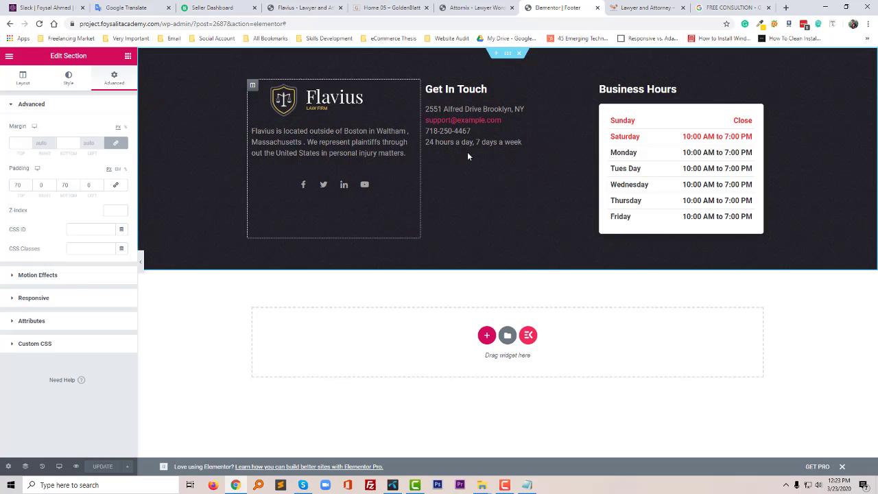
click(645, 7)
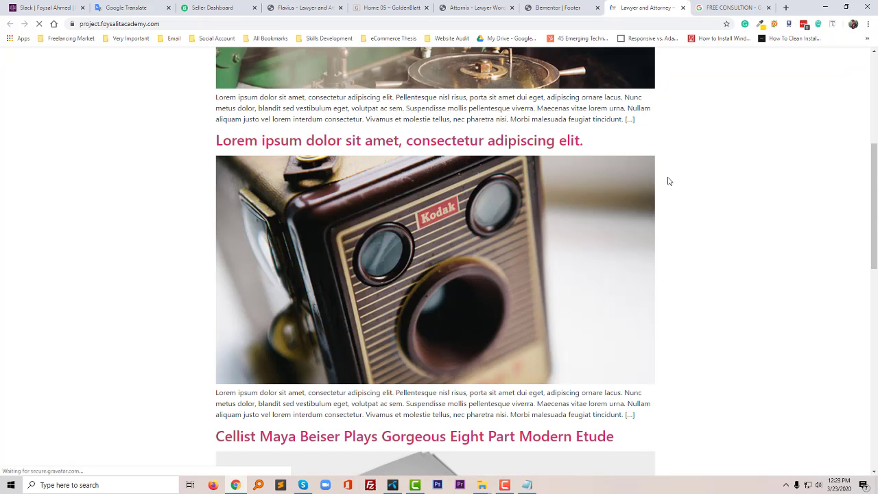
Review the live home page from header to footer, examining the three-column footer's logo, contact details and business hours
scroll(679, 218, down, 5)
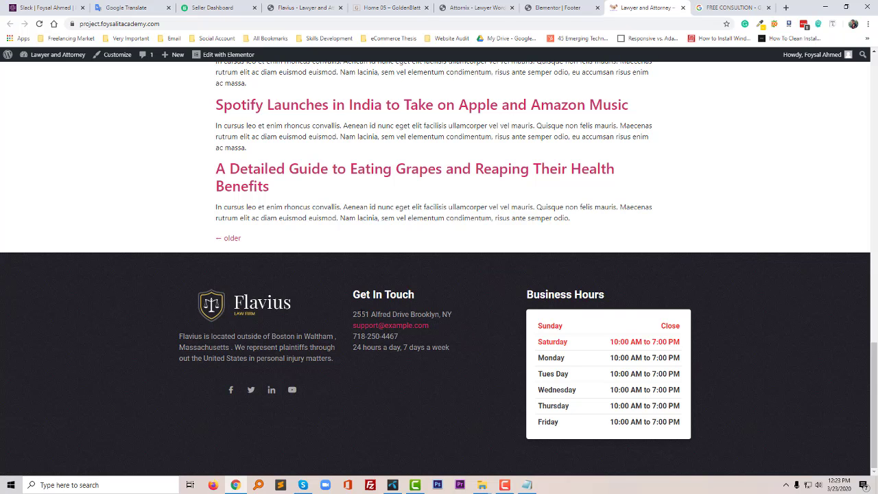
scroll(358, 314, up, 15)
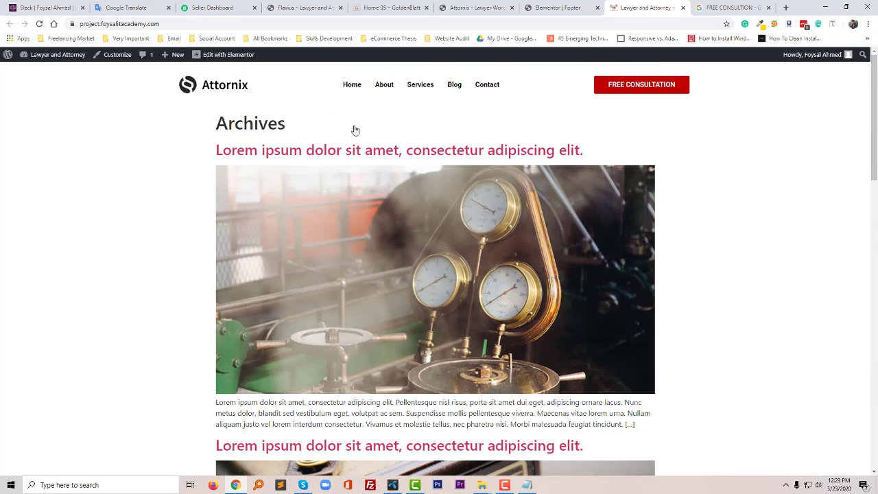
scroll(327, 179, down, 3)
scroll(327, 209, up, 3)
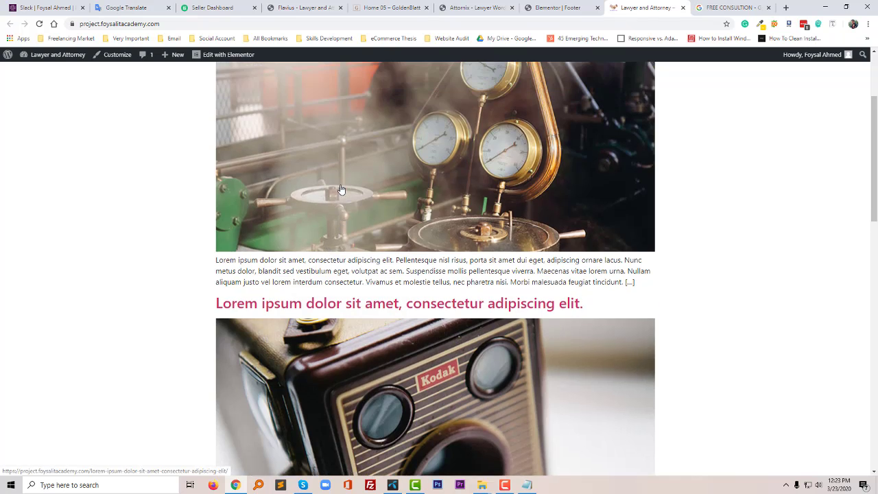
scroll(390, 287, down, 5)
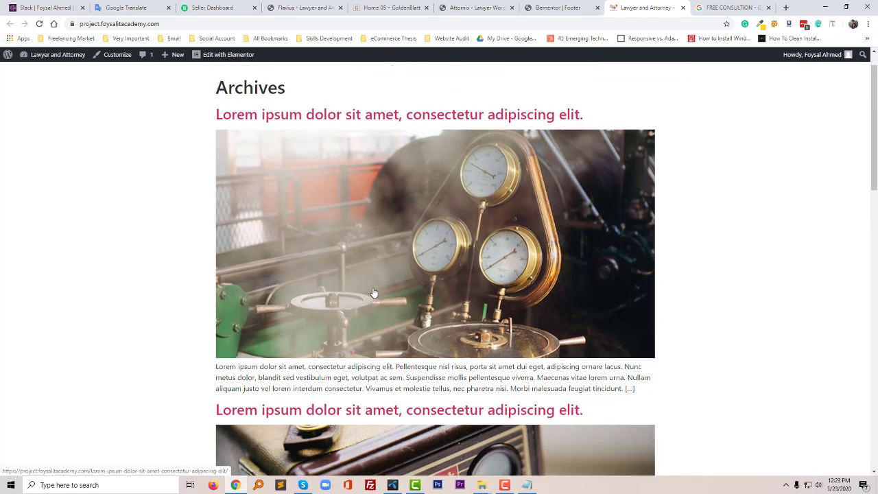
scroll(308, 282, down, 7)
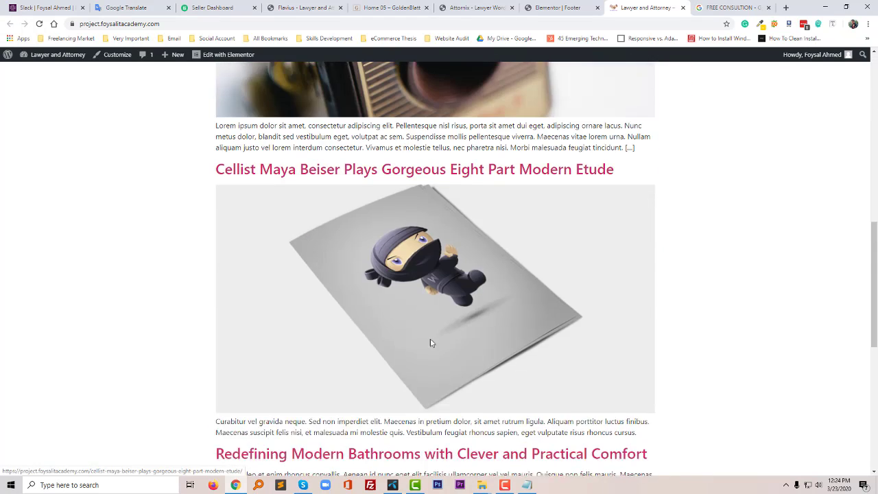
scroll(481, 398, up, 10)
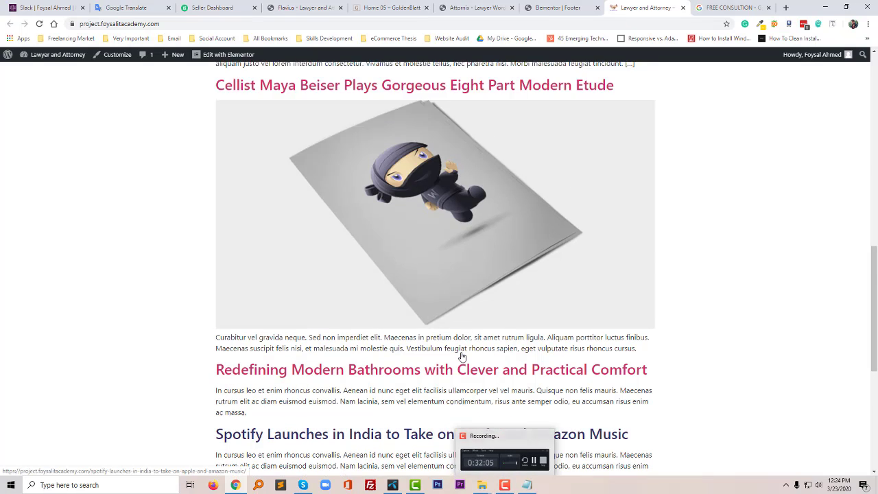
mouse_move(511, 488)
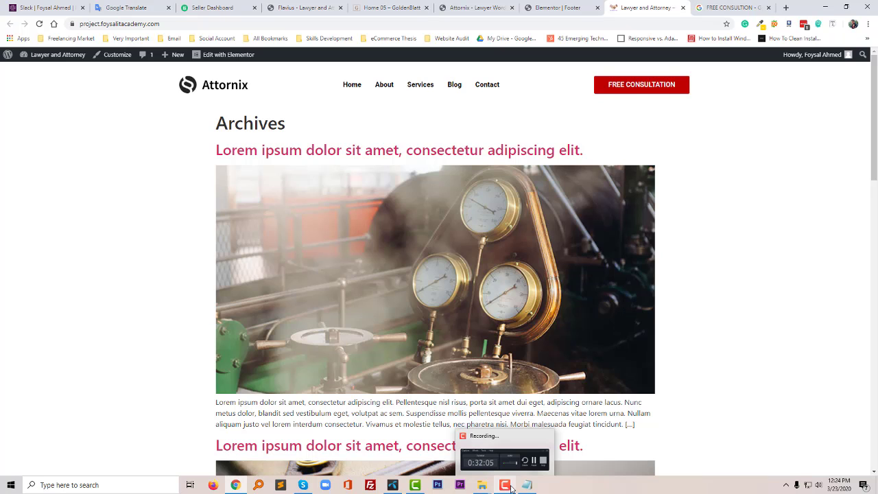
click(511, 488)
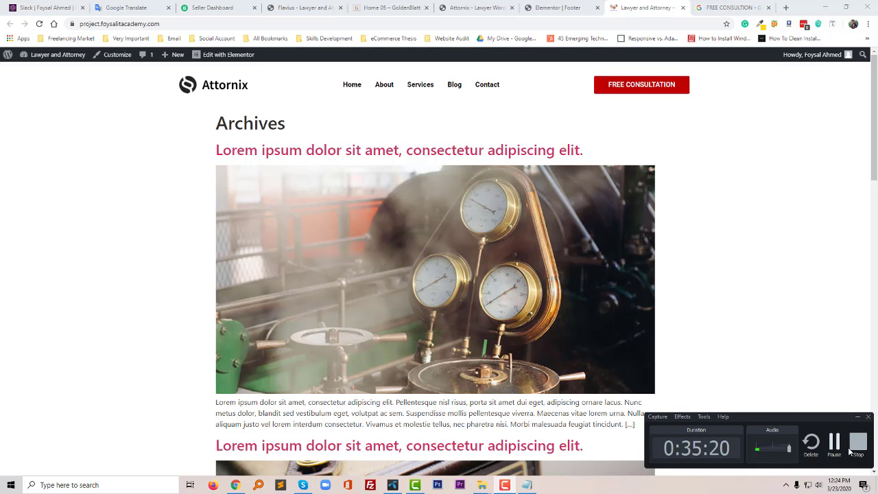